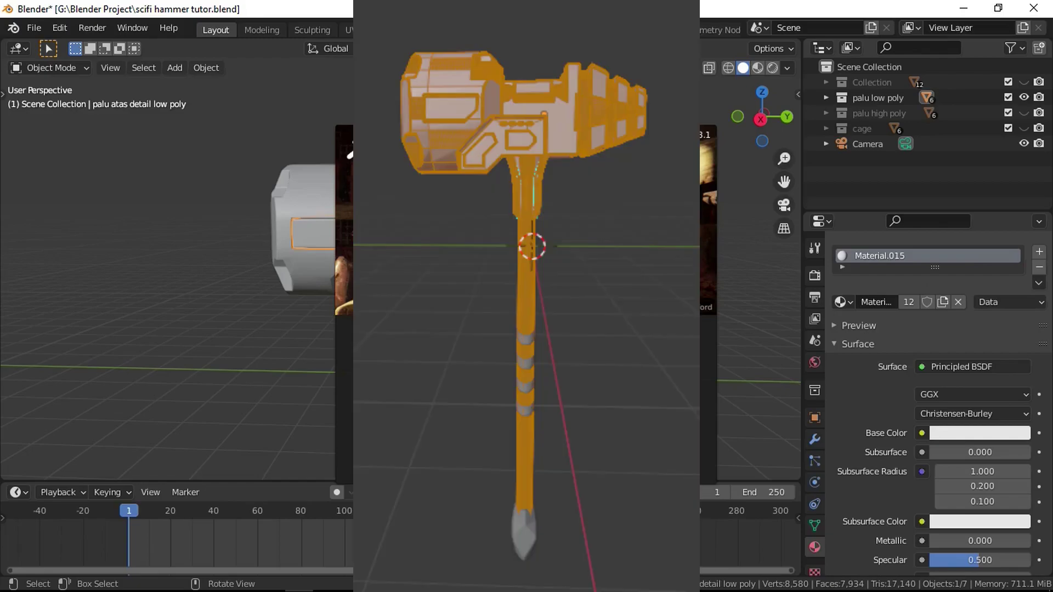
Show the palu high poly collection instead of palu low poly and examine the high-poly hammer
left_click(104, 205)
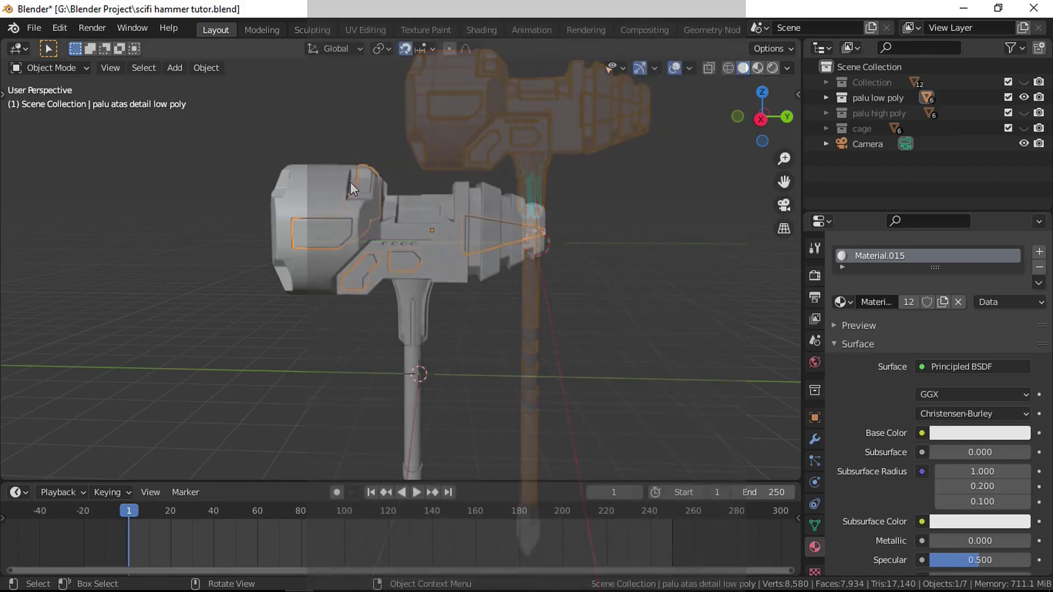
scroll(439, 172, "down", 3)
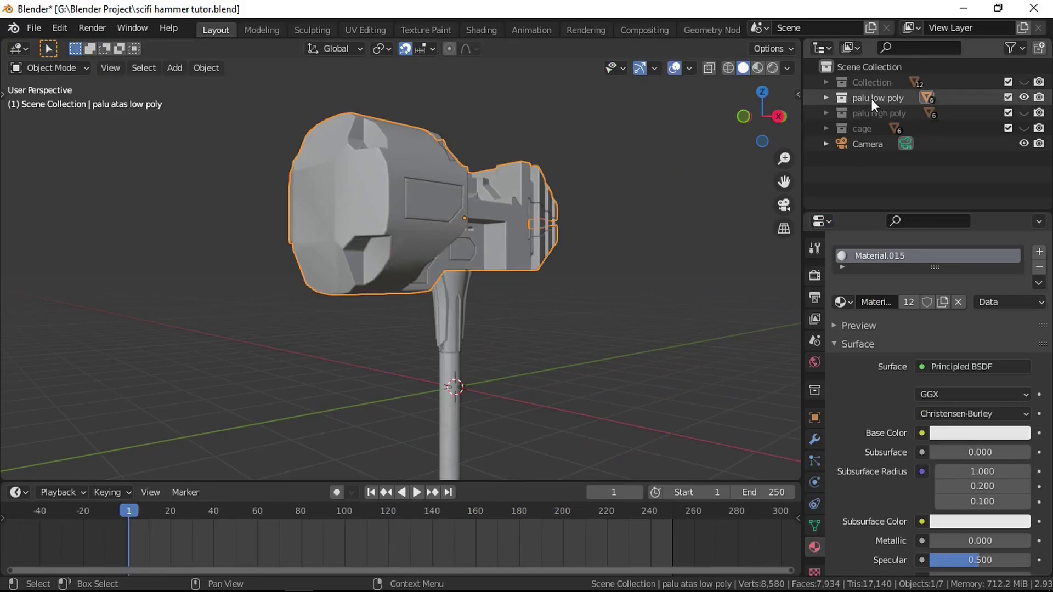
left_click(1023, 113)
left_click(1024, 97)
middle_click_drag(423, 212, 520, 334)
scroll(442, 239, "down", 3)
scroll(442, 239, "up", 3)
Hide the palu high poly collection, show the cage collection and examine the cage version of the hammer
left_click(1022, 113)
left_click(1022, 128)
scroll(488, 271, "down", 4)
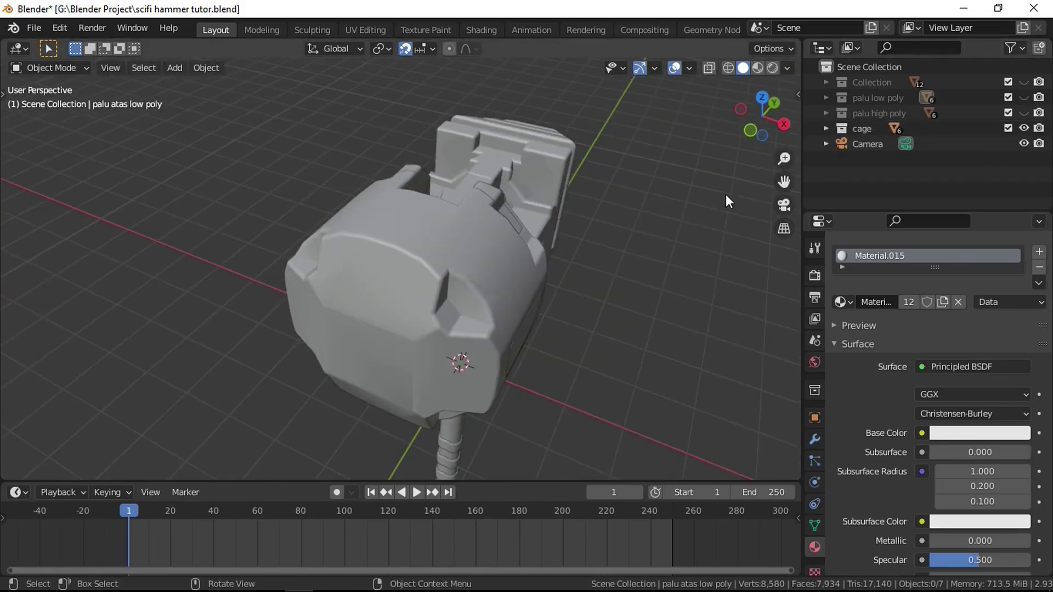
scroll(765, 120, "down", 1)
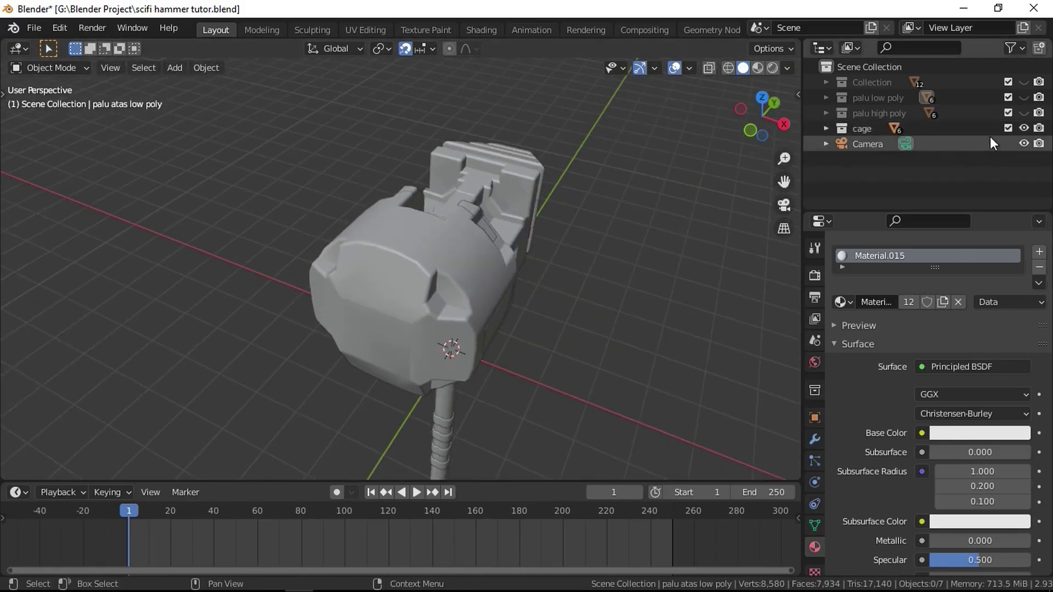
Display the palu low poly collection in place of cage and select all six low-poly hammer objects
left_click(1024, 128)
left_click(1024, 97)
middle_click_drag(526, 321, 478, 304)
scroll(478, 304, "down", 4)
left_click_drag(307, 439, 439, 218)
scroll(434, 265, "up", 4)
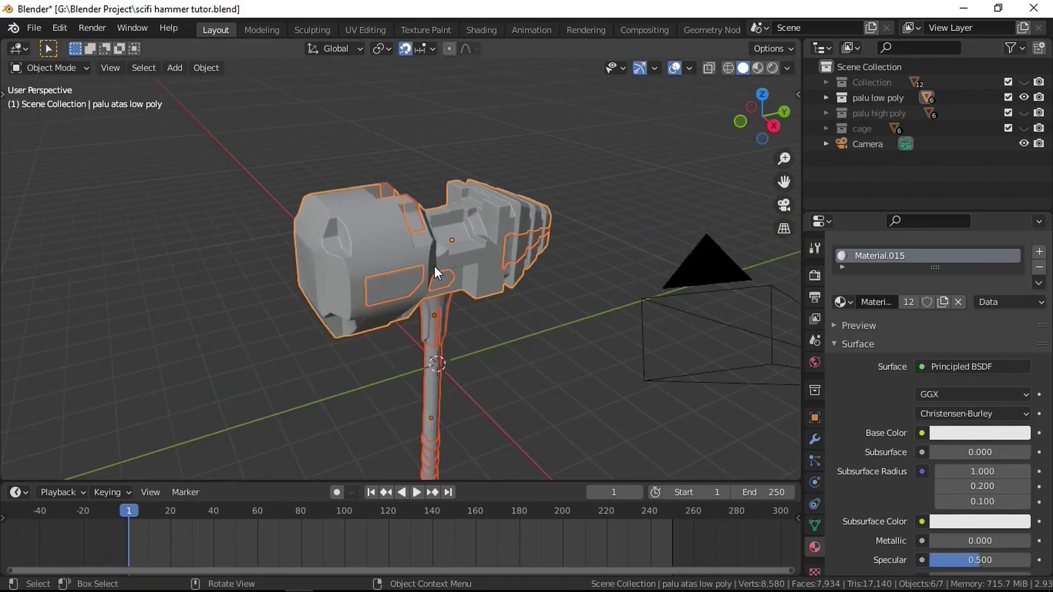
Split the 3D viewport into two side-by-side areas and turn the new one into a UV Editor
left_click_drag(799, 42, 483, 110)
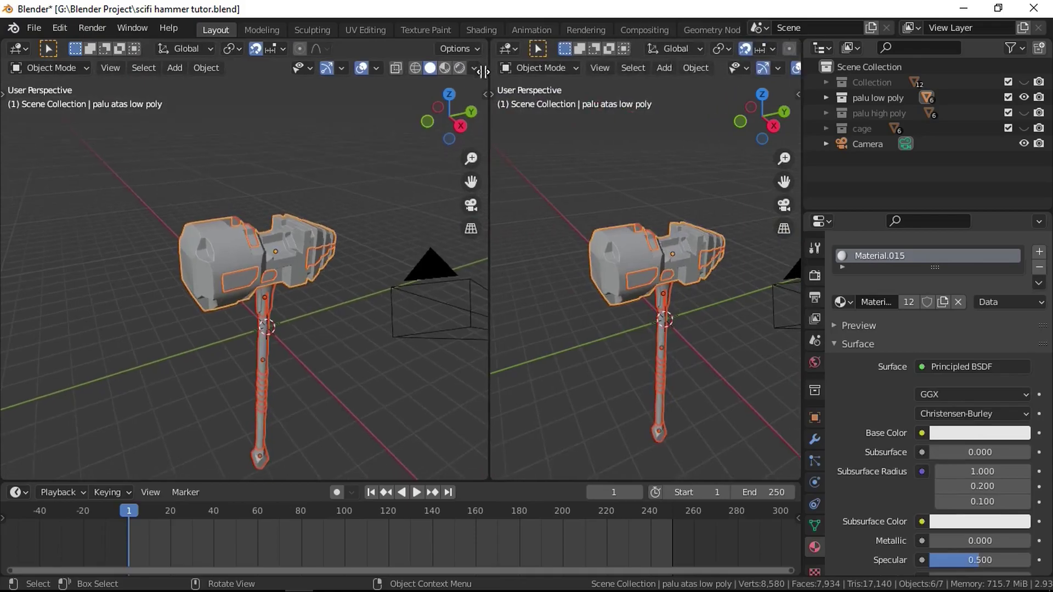
left_click(501, 48)
left_click(524, 126)
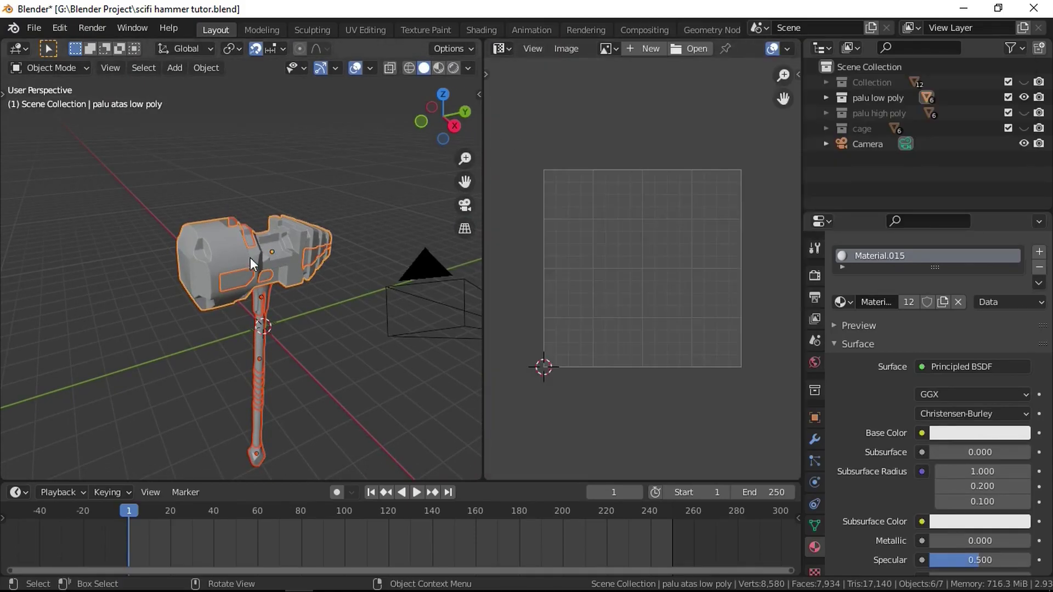
Examine the combined UV layout of the low-poly hammer parts in Edit Mode, then return to Object Mode and deselect everything
key("Tab")
scroll(285, 301, "up", 6)
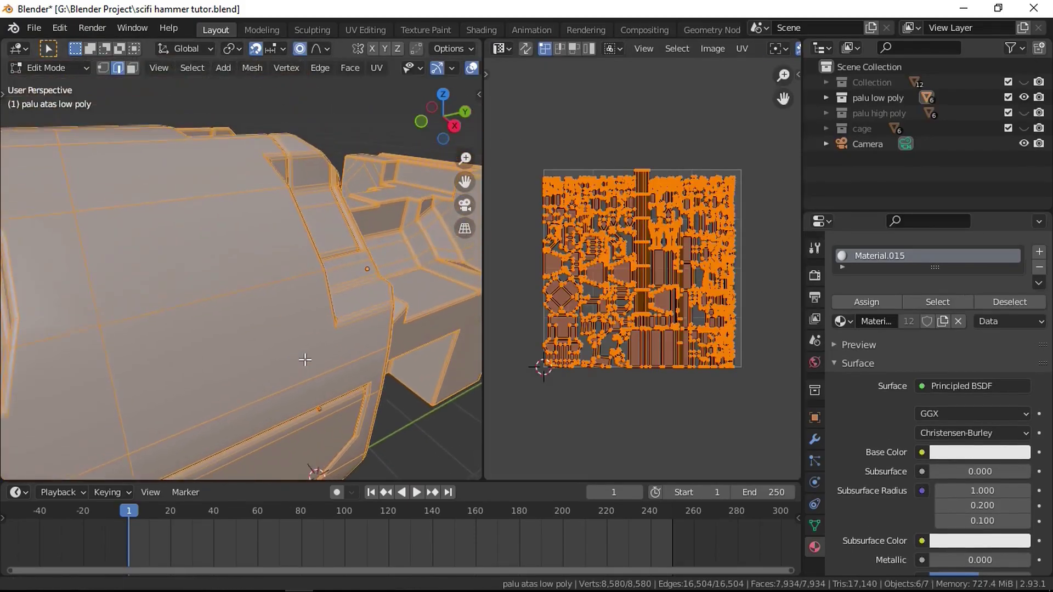
middle_click_drag(285, 360, 247, 350)
key("u")
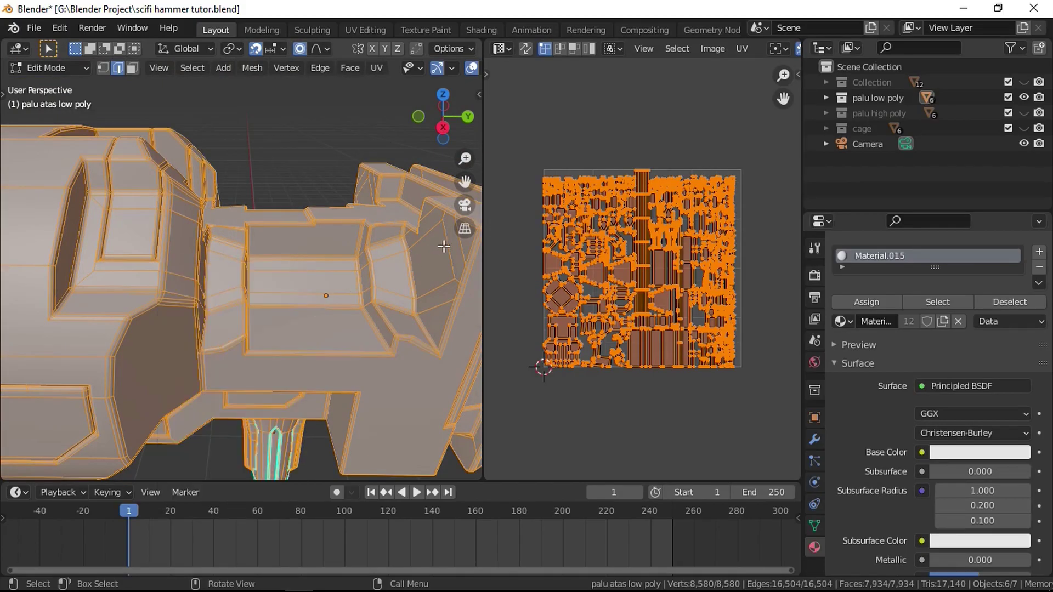
key("Tab")
scroll(390, 264, "down", 6)
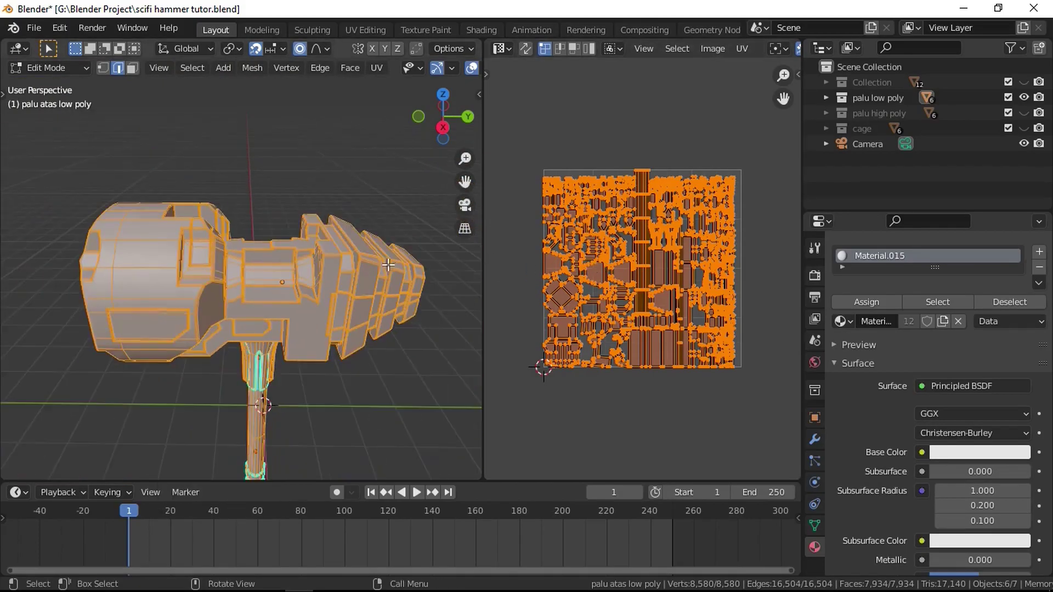
left_click(359, 362)
middle_click_drag(341, 392, 343, 328)
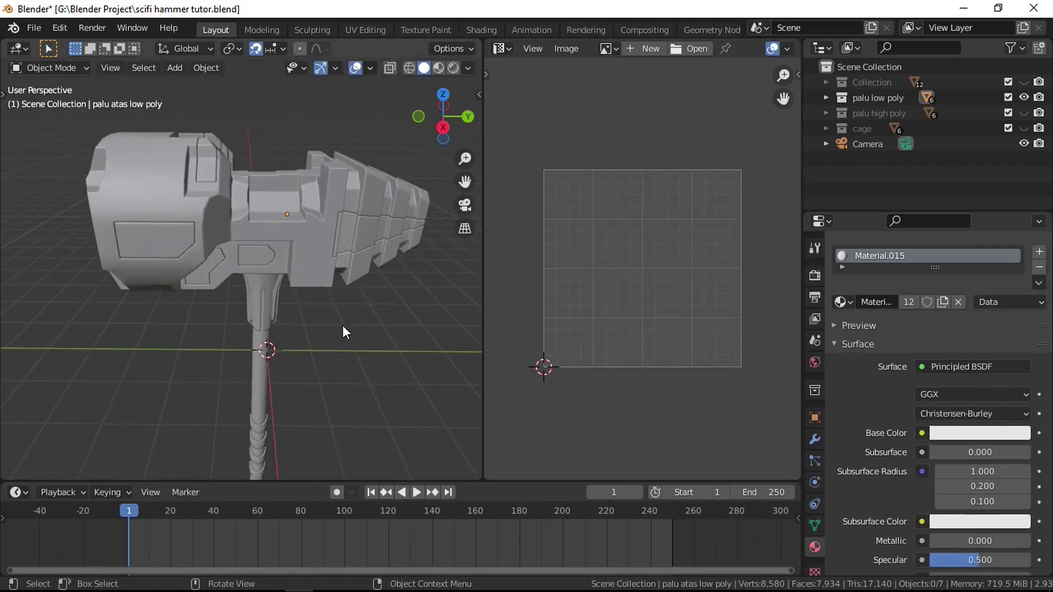
Widen the 3D viewport, show the cage collection over the low-poly hammer for comparison and hide it again
left_click_drag(482, 136, 505, 135)
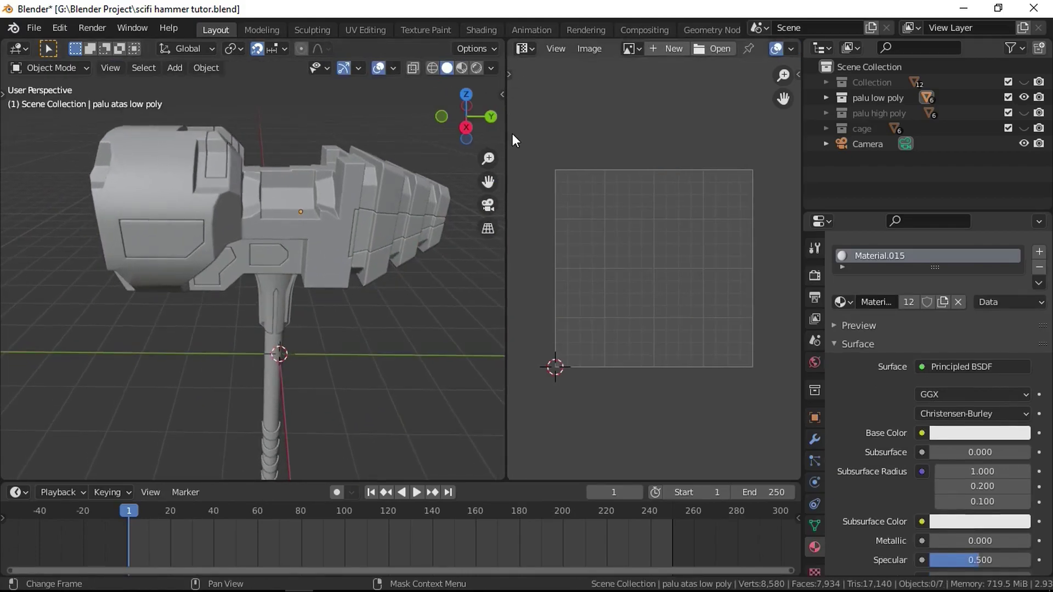
left_click(878, 127)
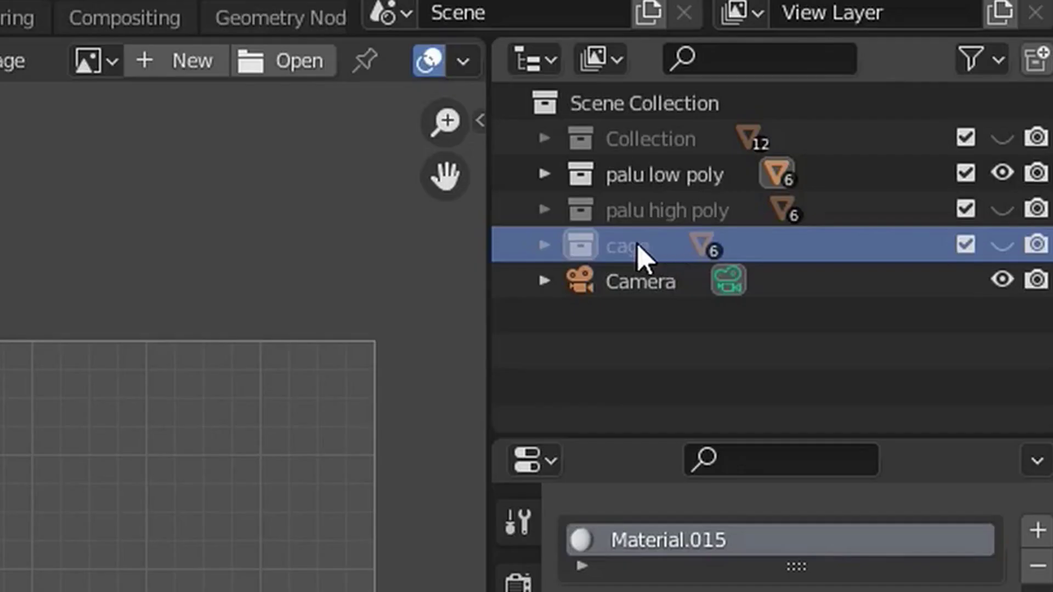
left_click(1002, 245)
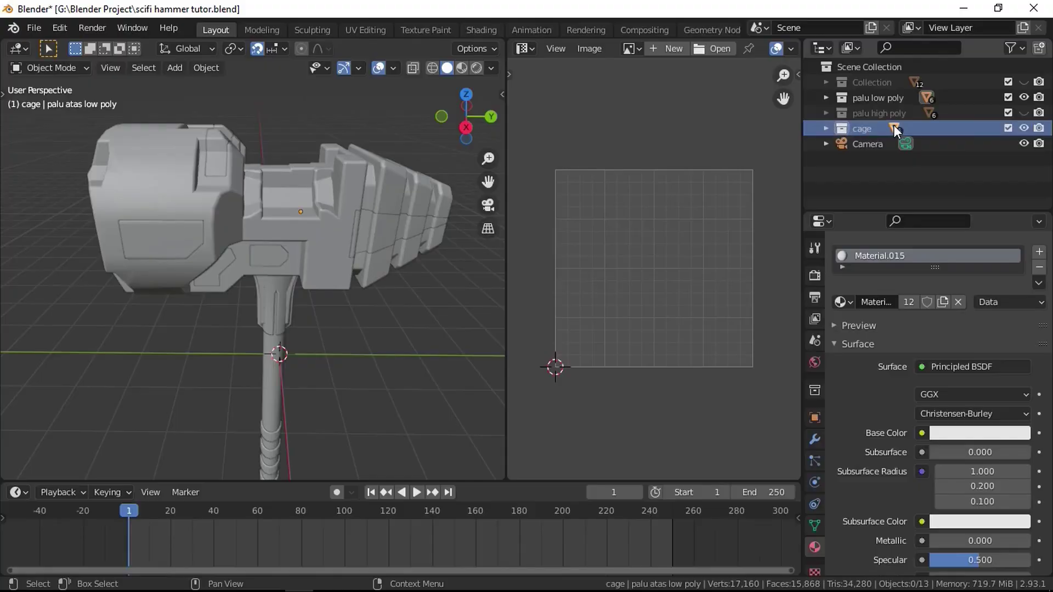
left_click(1022, 130)
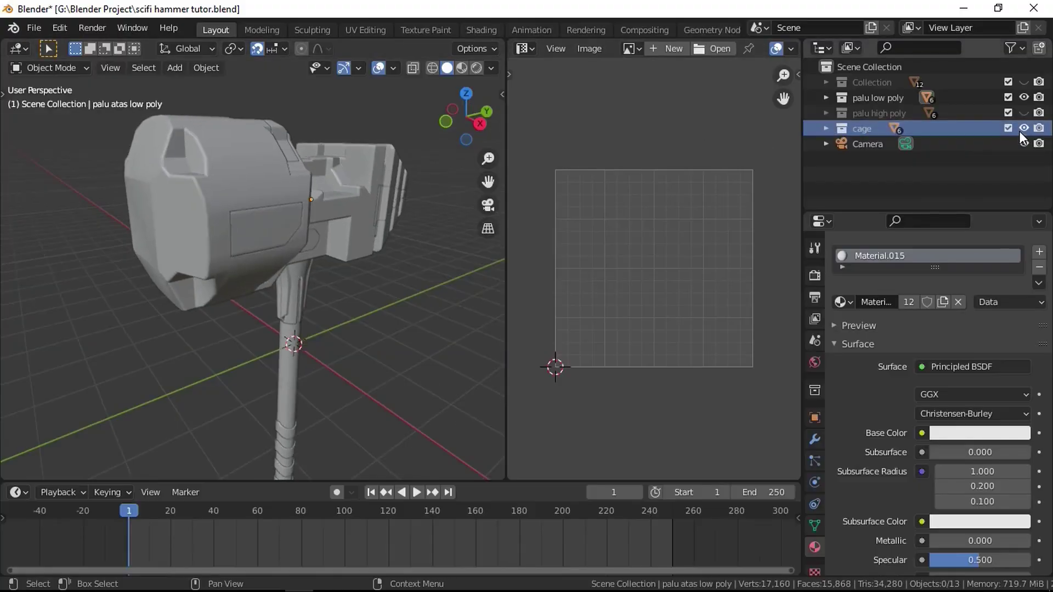
Select all the low-poly hammer objects and enter Edit Mode on them together
scroll(203, 211, "down", 4)
left_click_drag(174, 448, 334, 222)
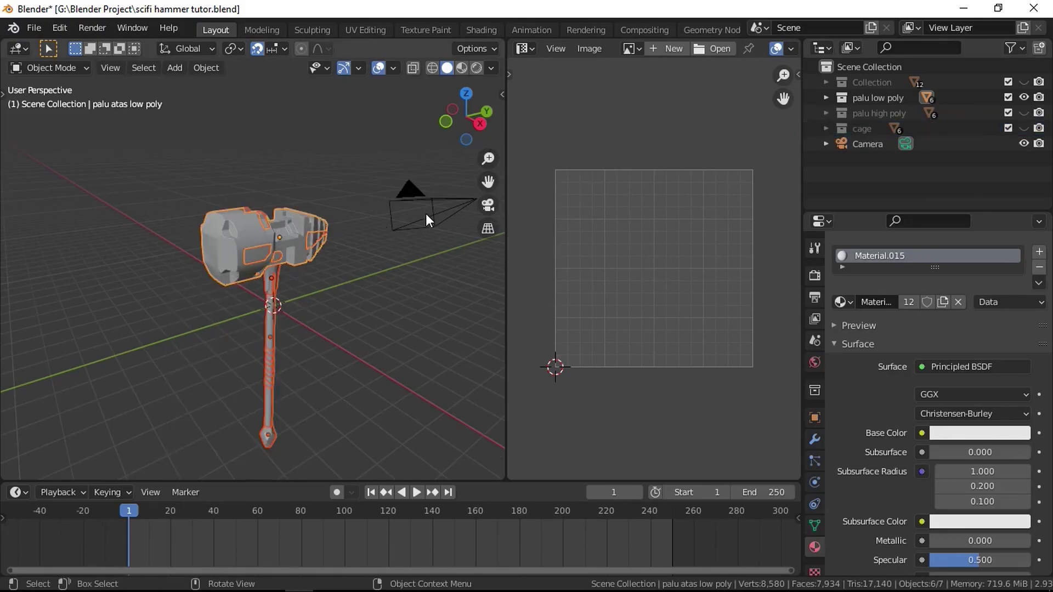
key("Tab")
scroll(336, 245, "up", 5)
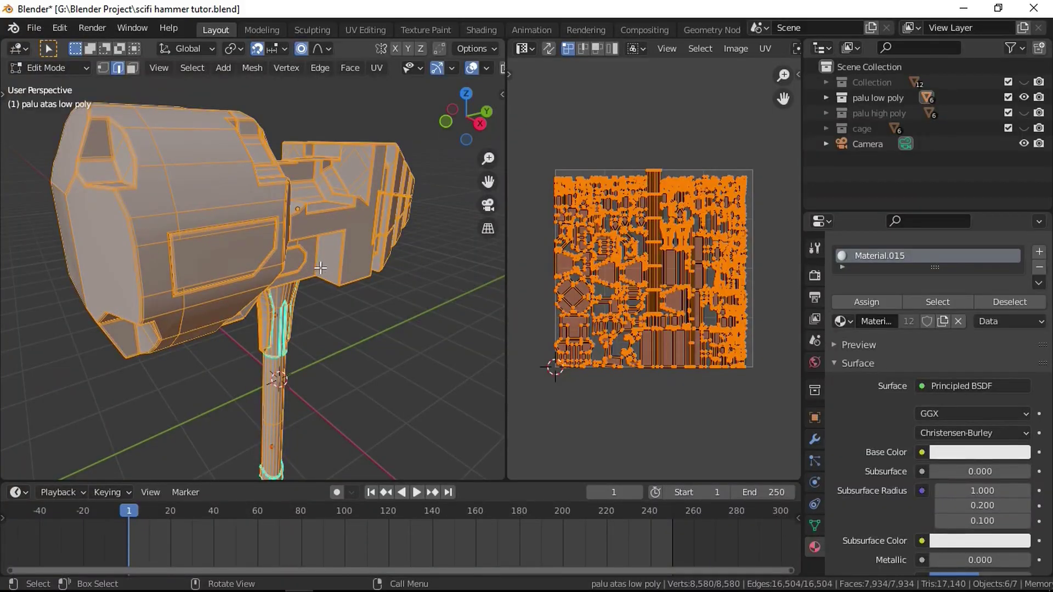
Try to enlarge the selected low-poly meshes with Scale
key("s")
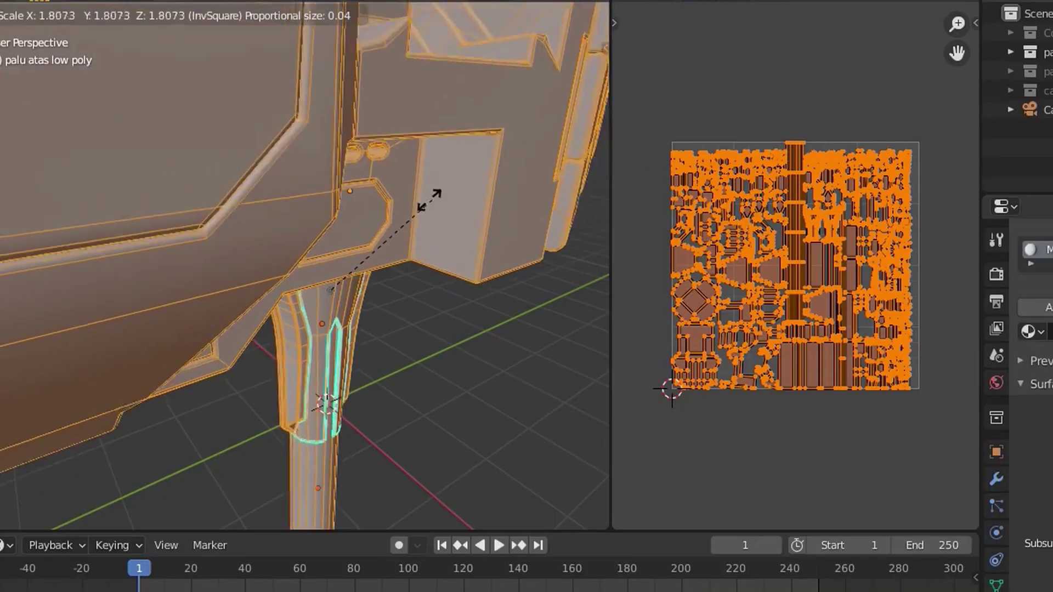
key("Escape")
key("s")
key("Escape")
Try to inflate the low-poly meshes along their normals with Shrink/Fatten by about 0.08 m
middle_click_drag(446, 197, 428, 179)
key("alt+s")
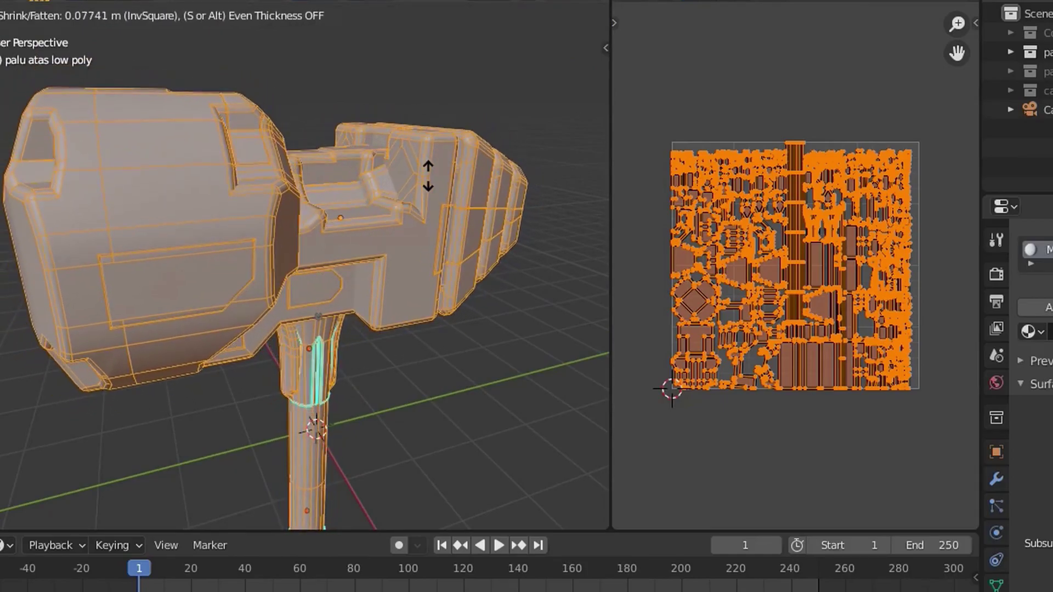
key("Escape")
scroll(458, 246, "up", 5)
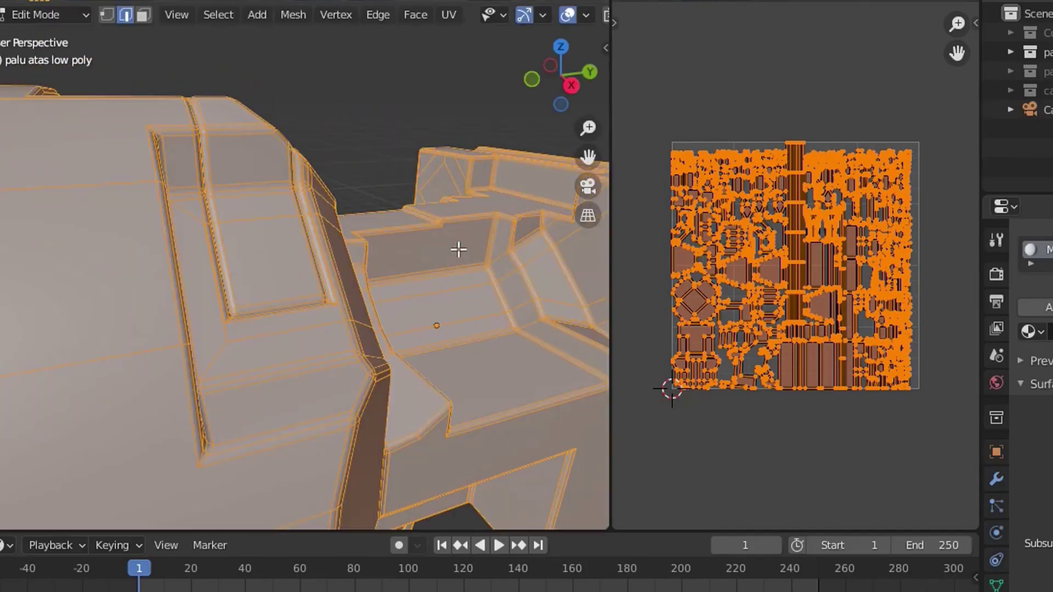
scroll(460, 238, "down", 4)
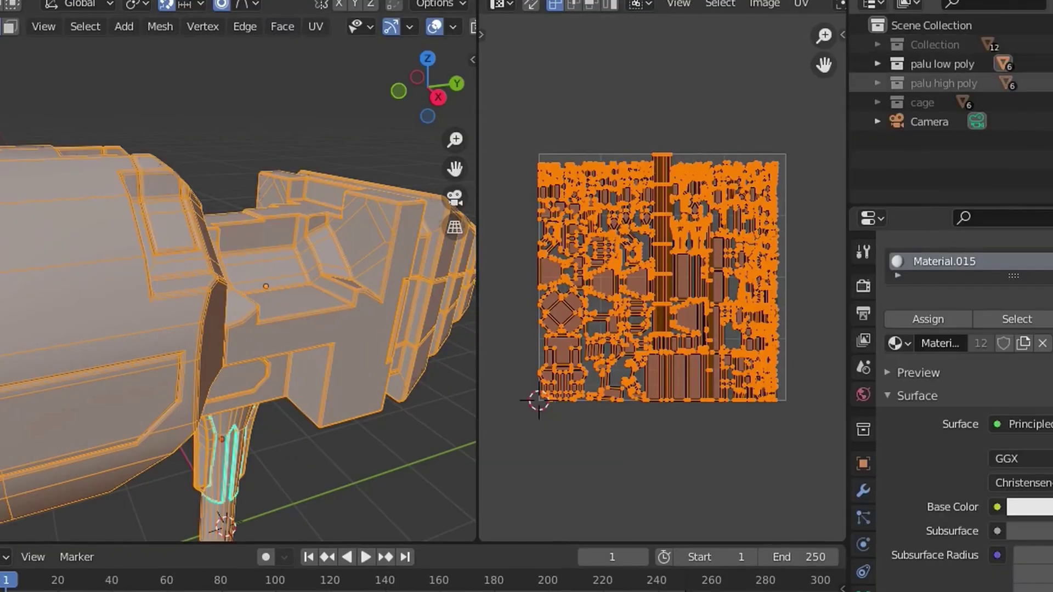
Show the palu high poly collection, try Shrink/Fatten by about 0.03 m on the low-poly meshes and return to Object Mode
left_click(1051, 83)
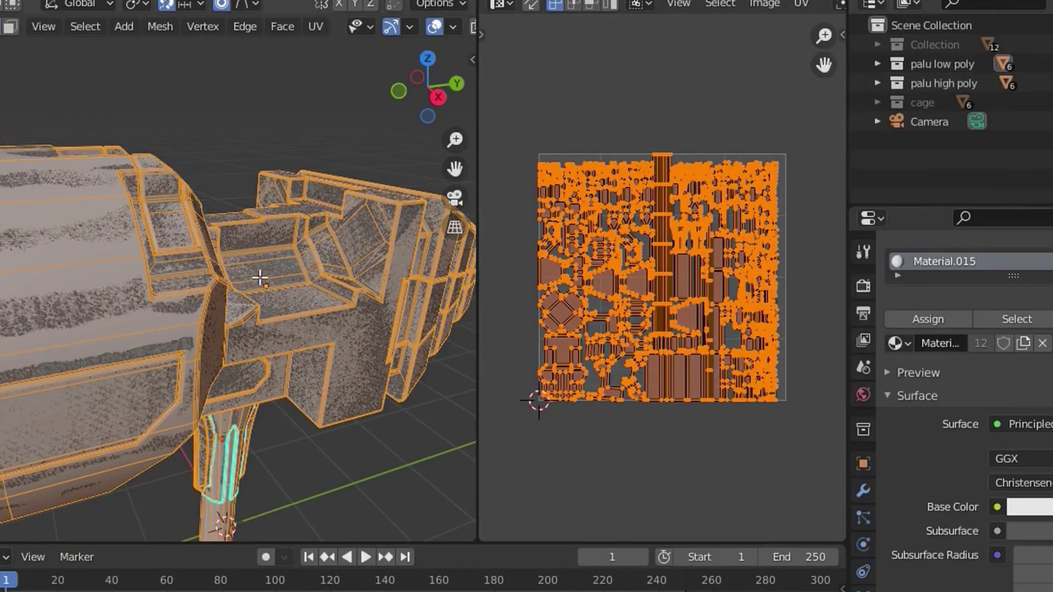
key("alt+s")
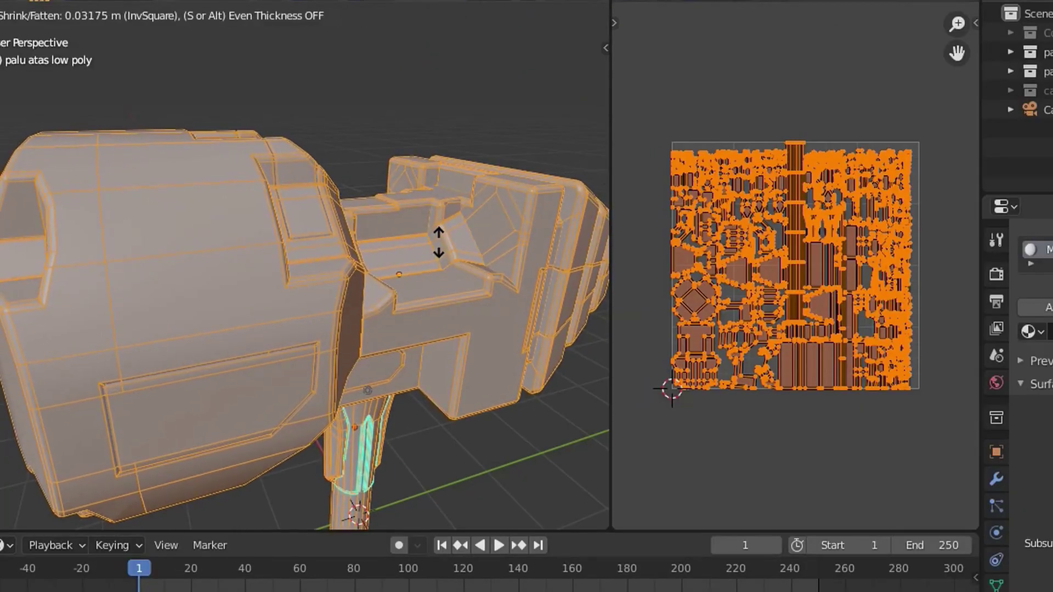
left_click(439, 243)
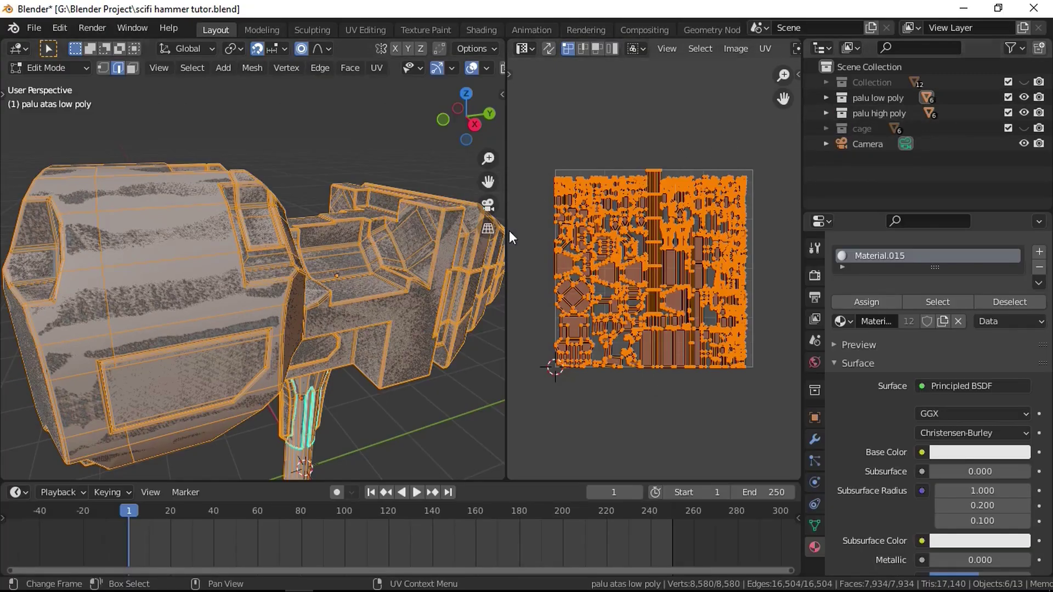
key("Tab")
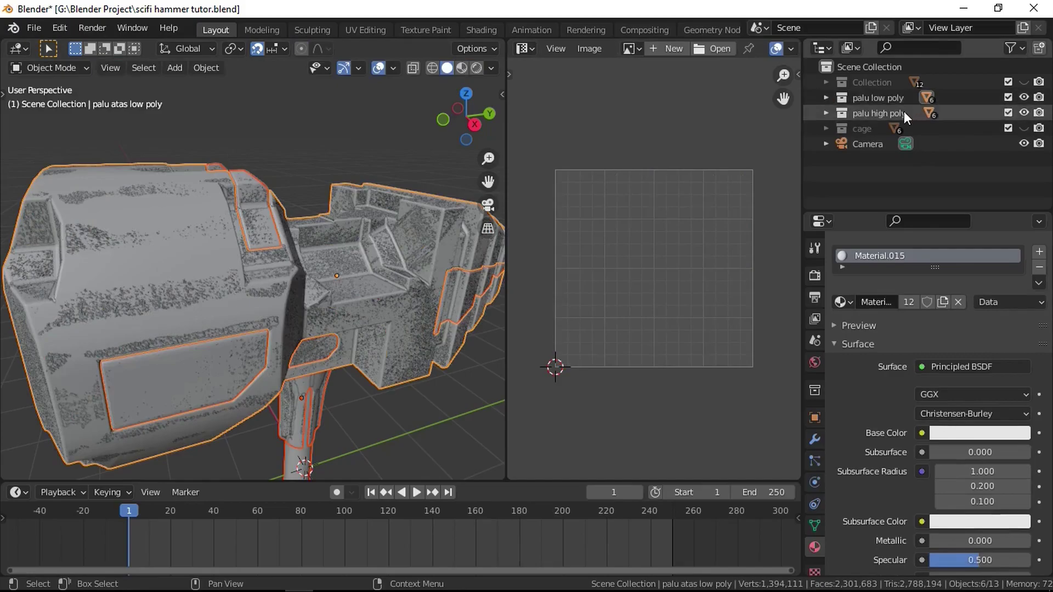
Hide the palu high poly collection and expand the palu low poly, palu high poly and cage collections to list their objects
left_click(1024, 99)
left_click(823, 96)
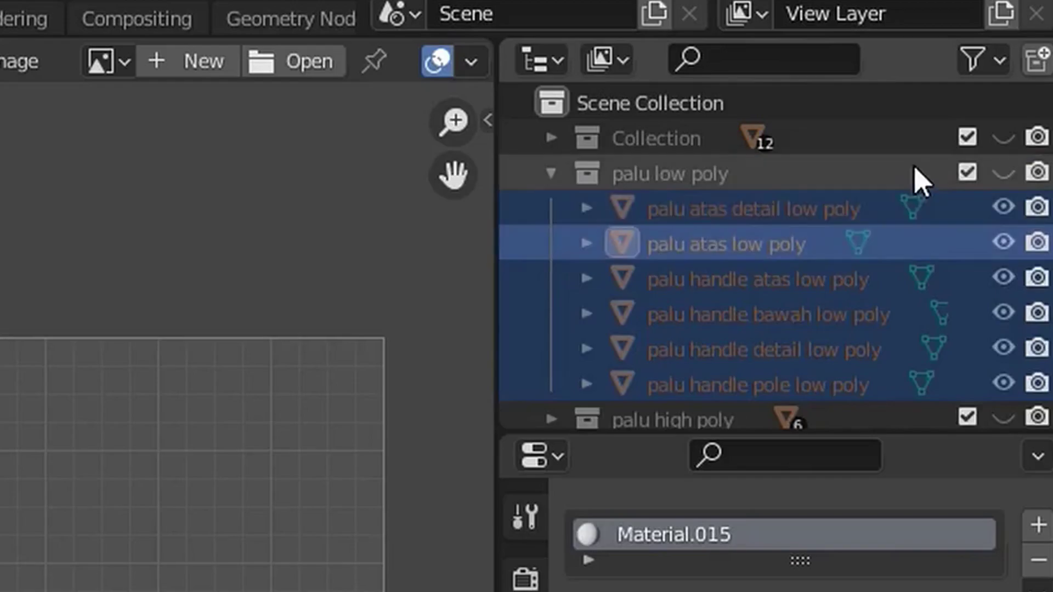
left_click(1003, 171)
scroll(827, 216, "down", 3)
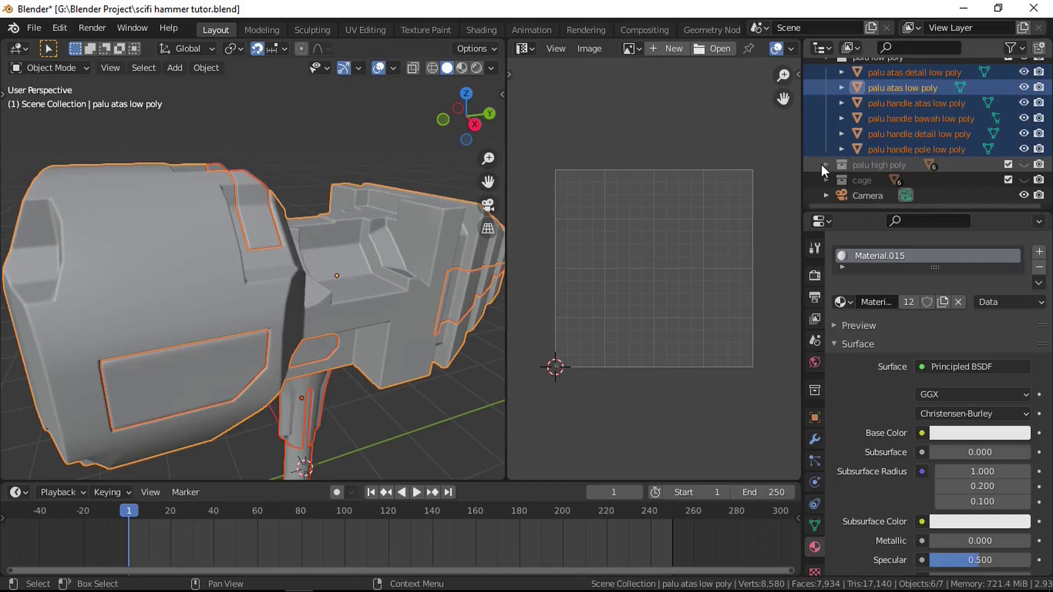
left_click(825, 165)
scroll(834, 176, "down", 3)
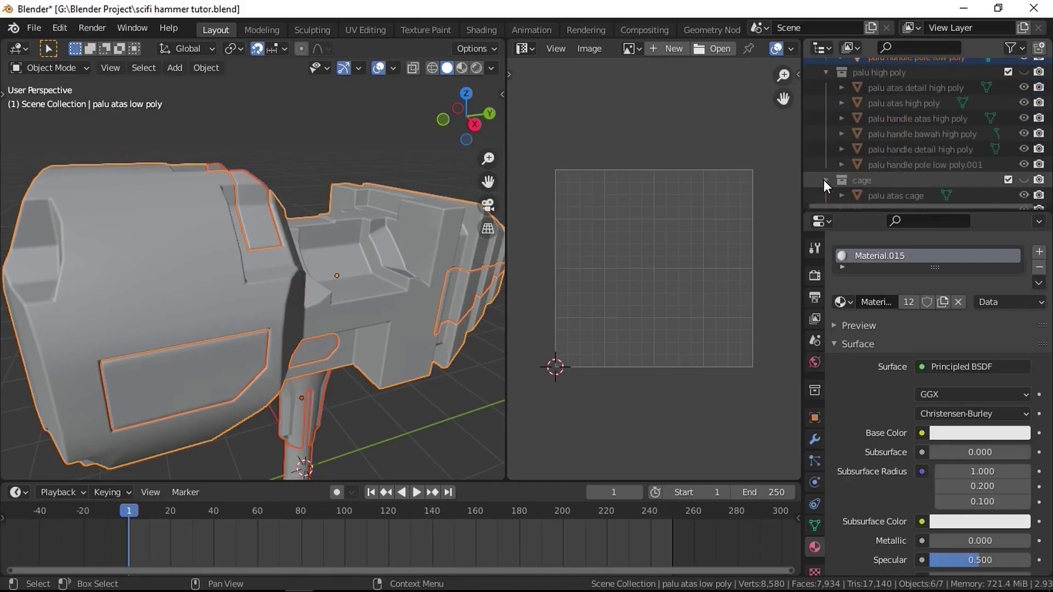
left_click(825, 181)
Rename the handle pole object in the palu high poly collection by removing its .001 suffix
left_click(972, 168)
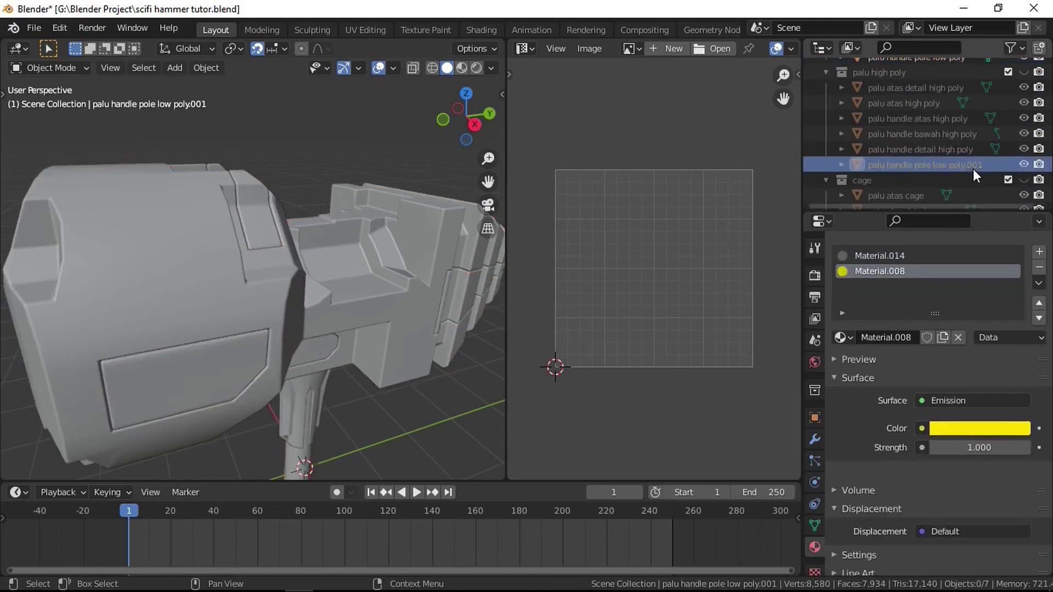
scroll(972, 164, "down", 3)
double_click(973, 125)
left_click_drag(982, 126, 963, 128)
key("BackSpace")
key("Return")
scroll(967, 137, "up", 6)
double_click(965, 189)
key("Return")
Show the palu high poly collection over the low-poly hammer, make palu atas high poly active and clear the selection
left_click(921, 65)
left_click(1023, 141)
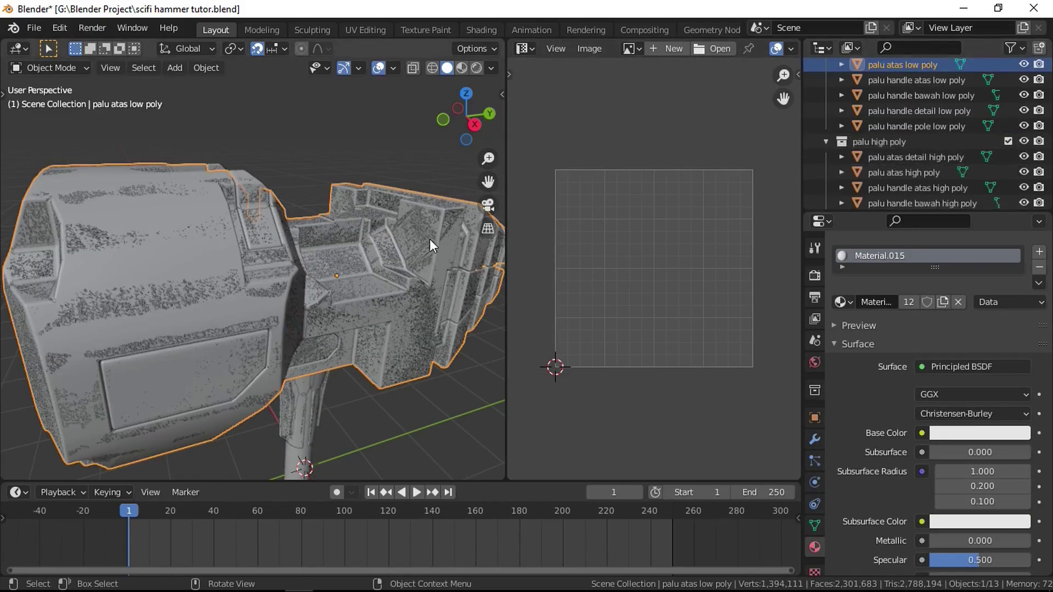
left_click(376, 287)
left_click(367, 268)
left_click(362, 258)
left_click(328, 164)
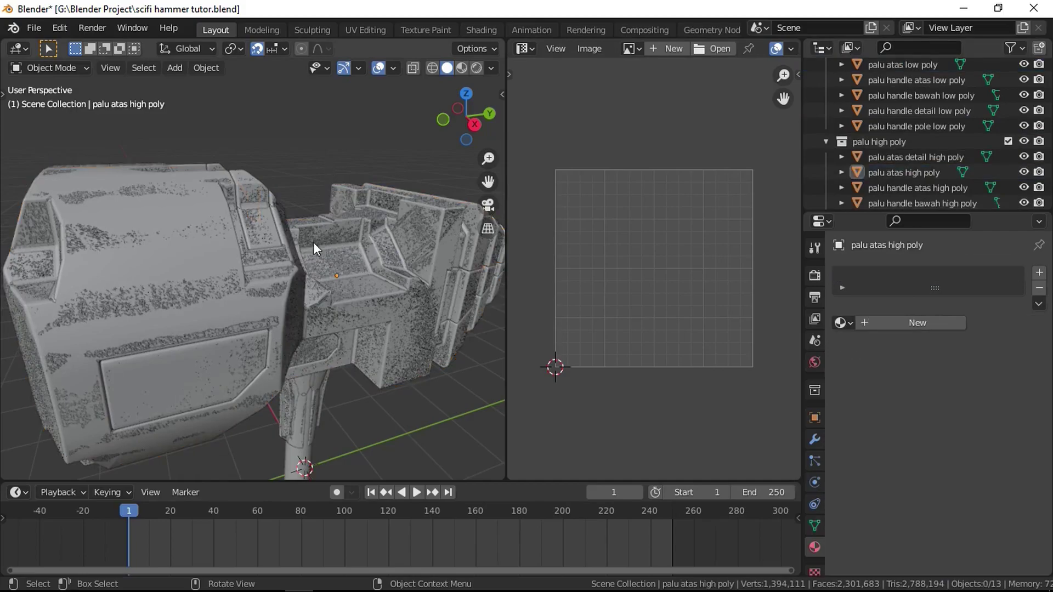
scroll(324, 231, "down", 5)
scroll(927, 178, "down", 3)
scroll(920, 172, "up", 3)
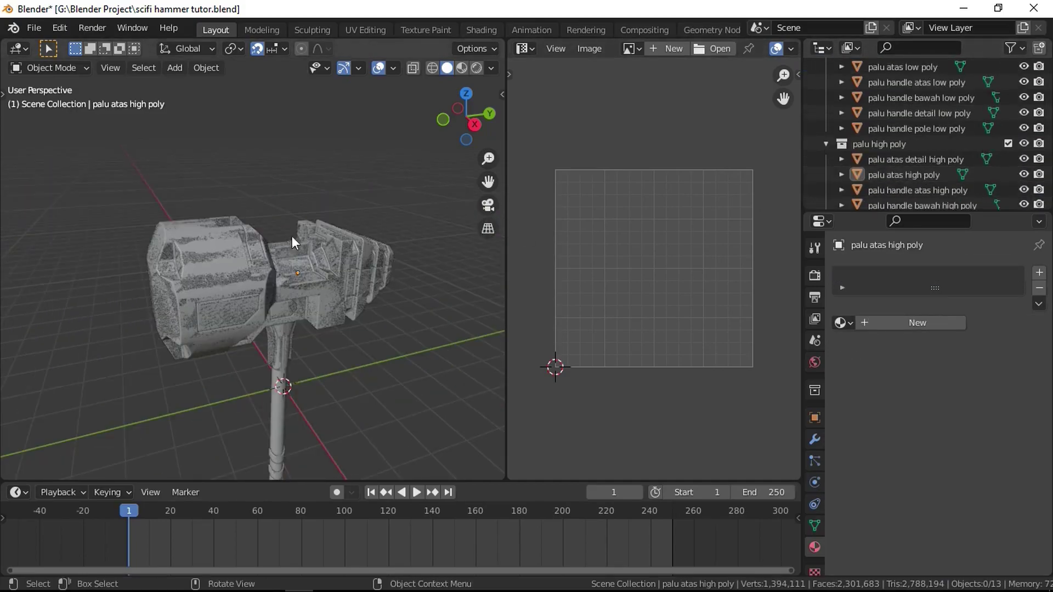
middle_click_drag(303, 241, 351, 244)
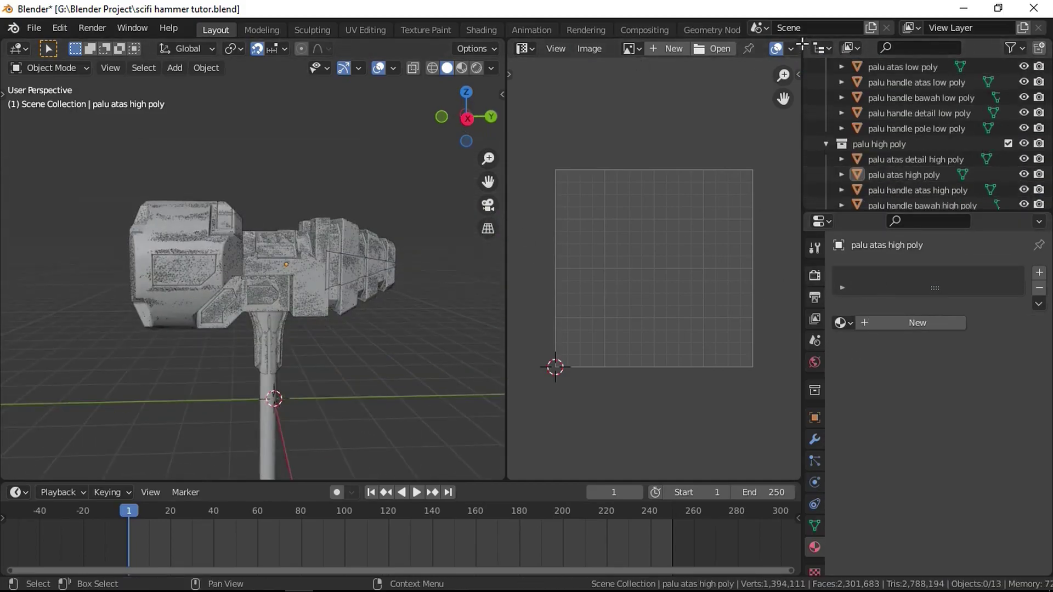
Split the UV Editor into two stacked areas and turn the lower one into a Shader Editor
left_click_drag(798, 42, 742, 284)
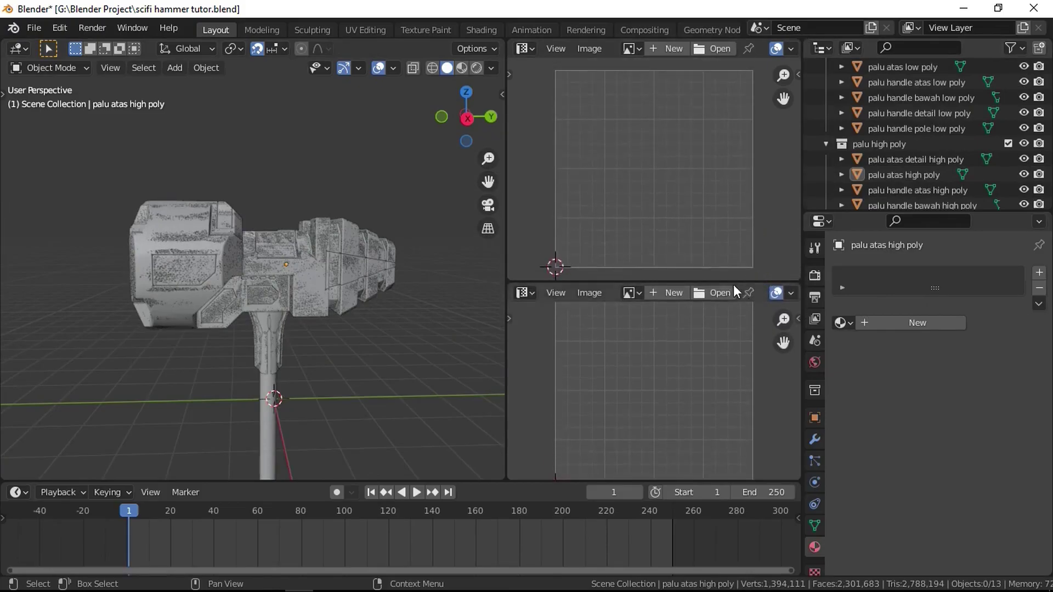
left_click(529, 294)
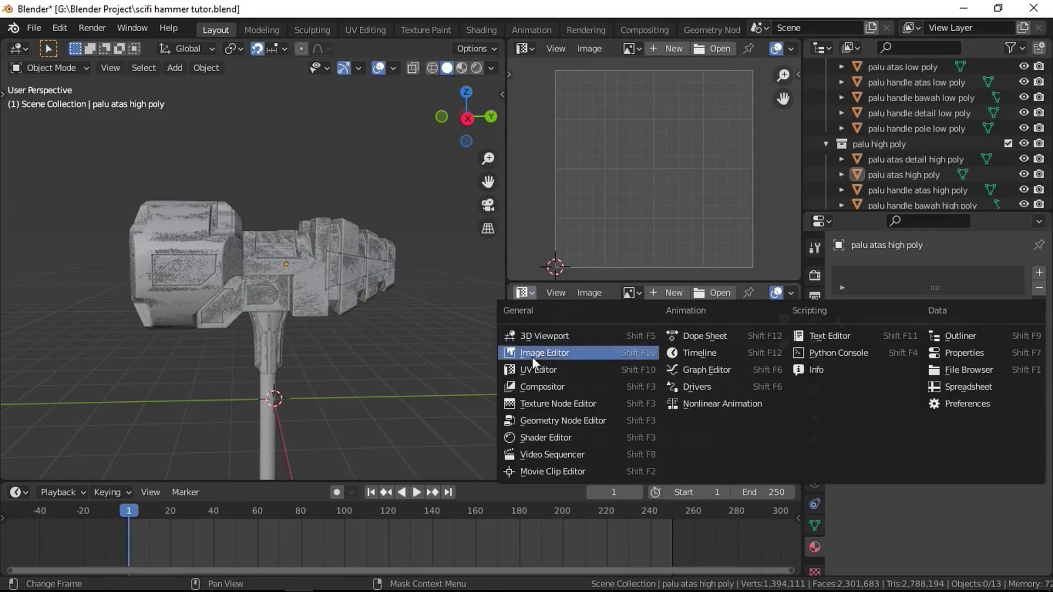
left_click(549, 439)
scroll(408, 379, "up", 5)
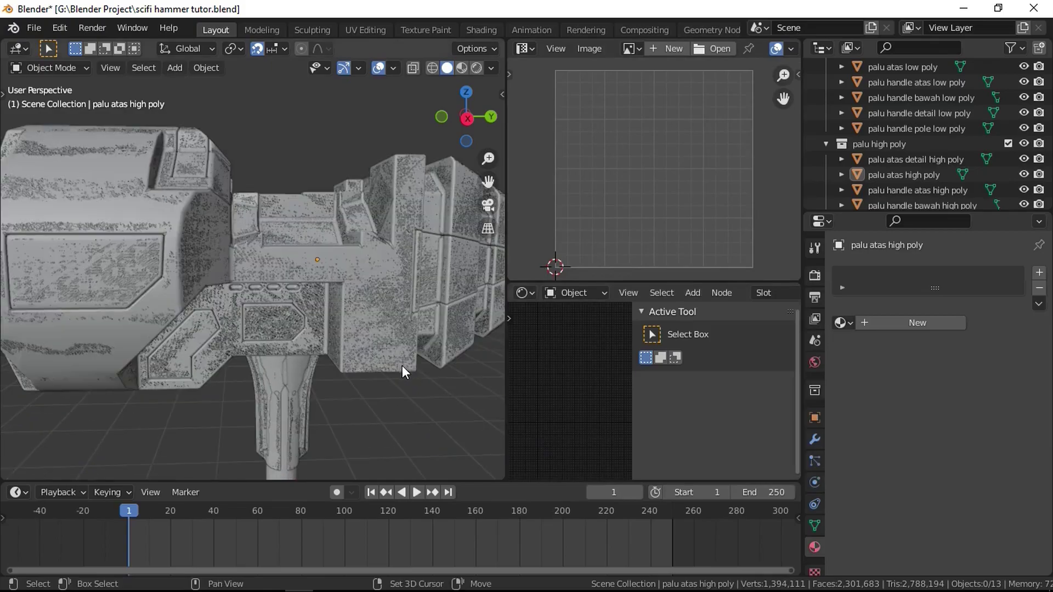
Select palu atas low poly and hide the palu high poly collection
scroll(917, 161, "up", 3)
left_click(904, 129)
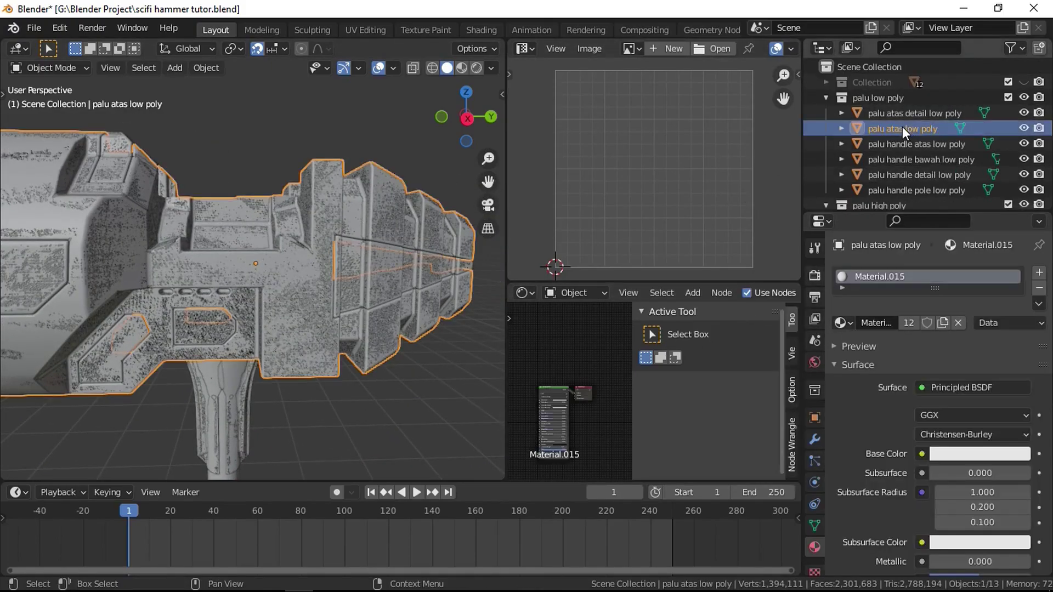
scroll(1022, 137, "down", 5)
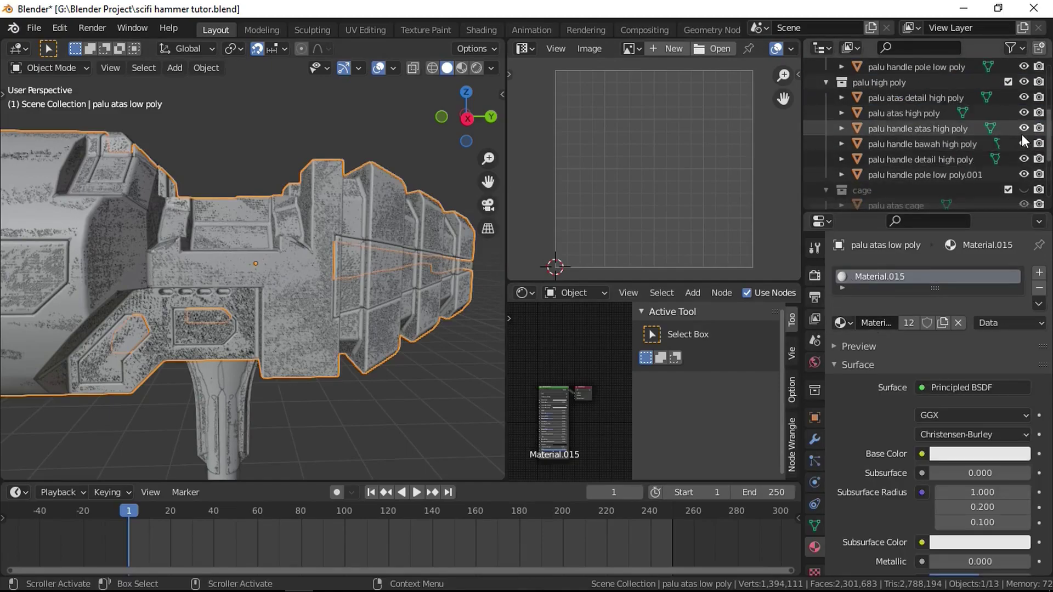
left_click(1023, 82)
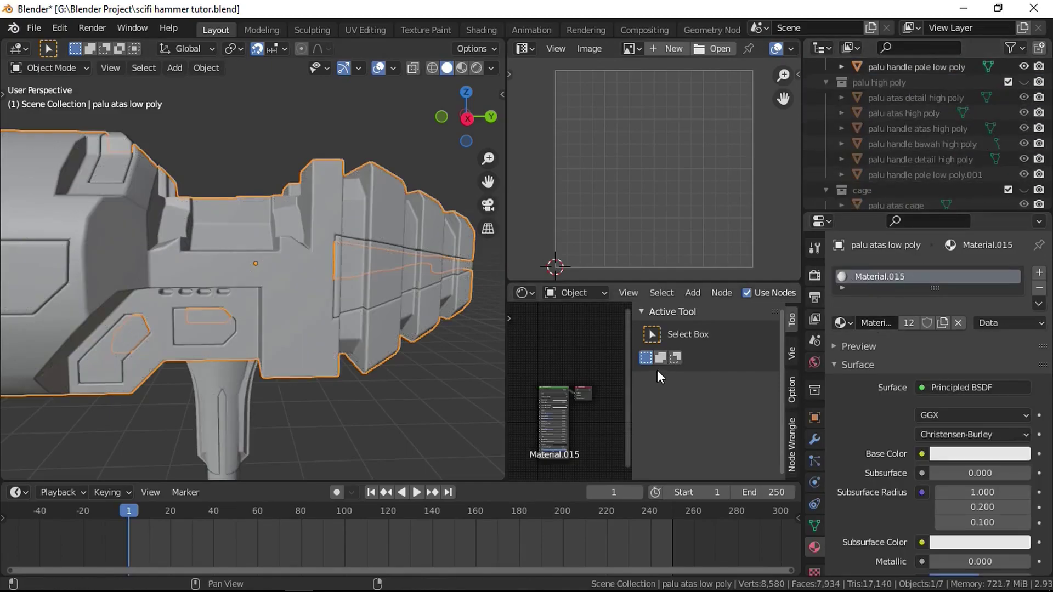
Hide the Shader Editor's sidebar and check the material slot of palu atas low poly
key("n")
scroll(293, 252, "down", 4)
left_click(287, 248)
left_click(286, 248)
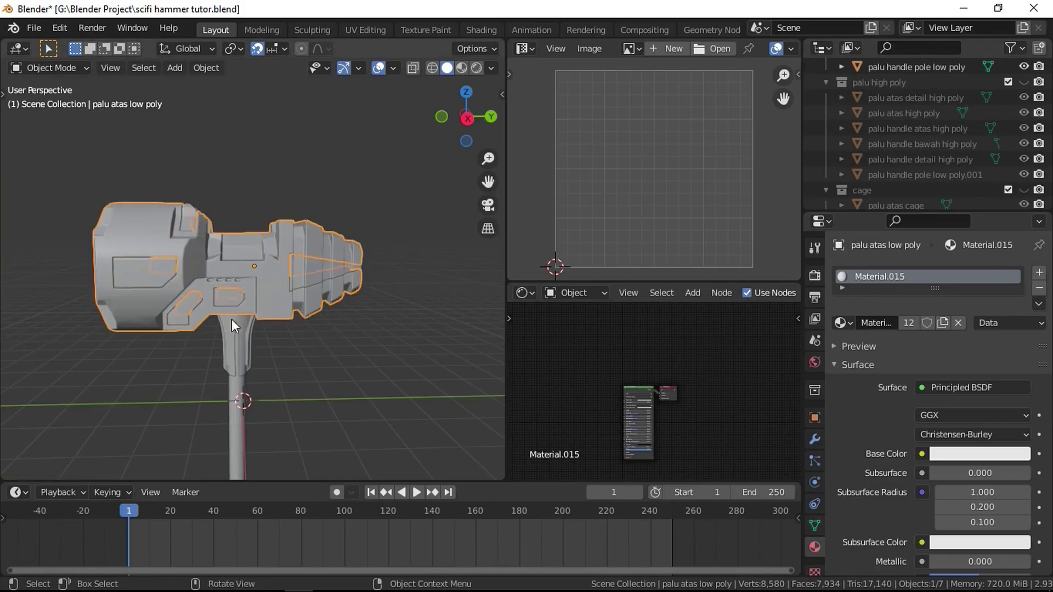
left_click(239, 349)
left_click(311, 267)
left_click(314, 301)
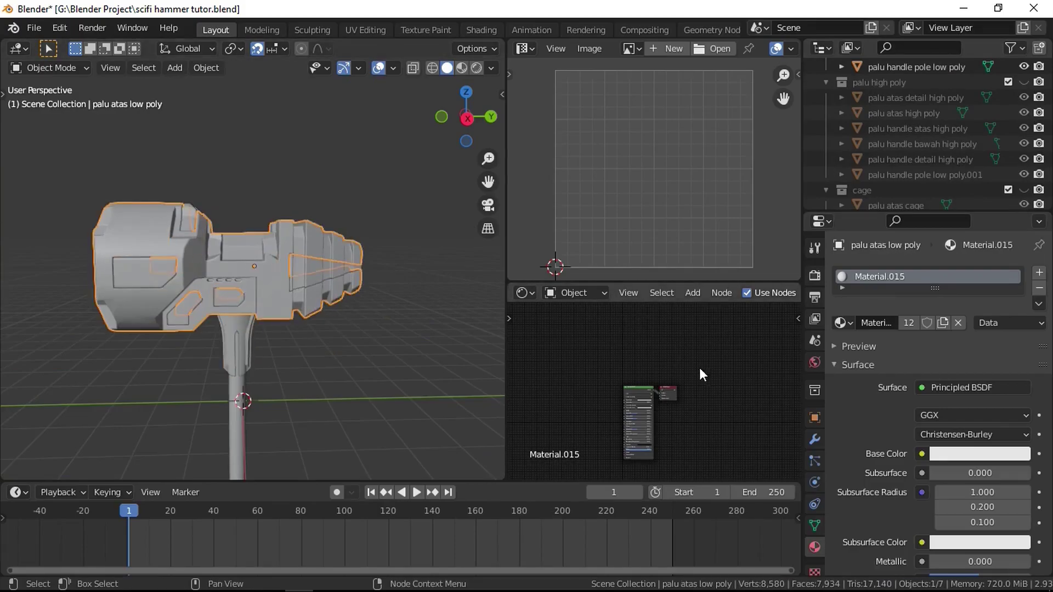
scroll(760, 295, "down", 5)
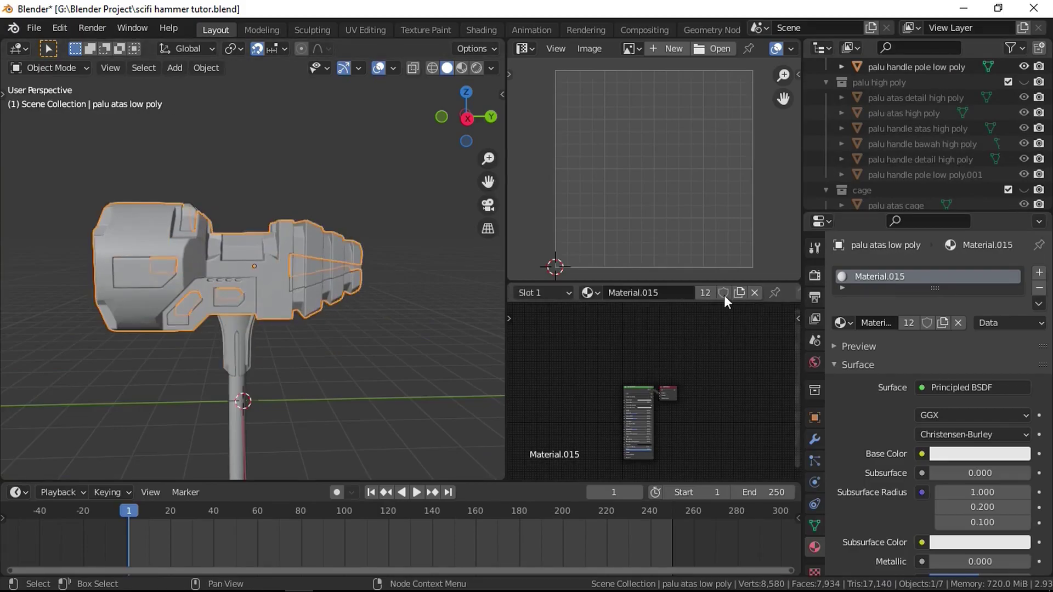
scroll(224, 304, "down", 5)
Select all low-poly hammer parts, link the materials of palu atas low poly to them and clear the selection
left_click_drag(159, 430, 317, 249)
key("KP_Decimal")
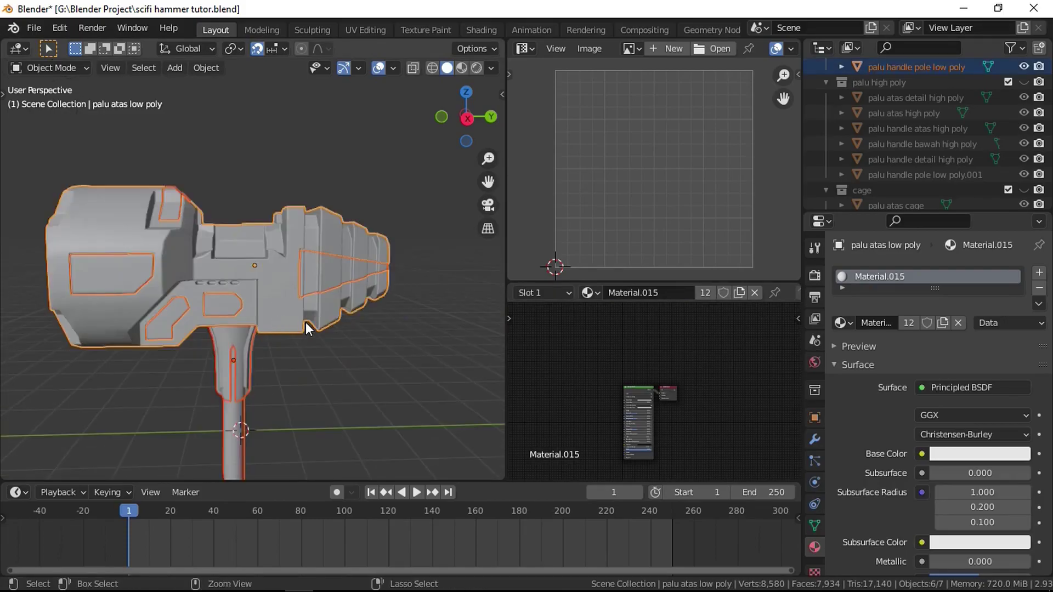
key("ctrl+l")
left_click(249, 367)
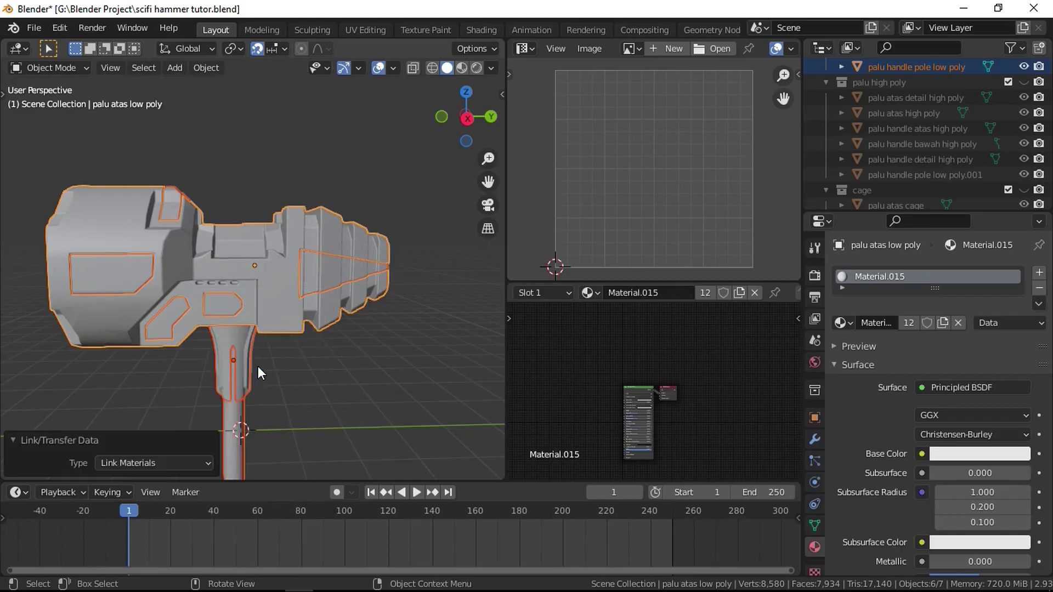
scroll(335, 363, "up", 2)
left_click(345, 382)
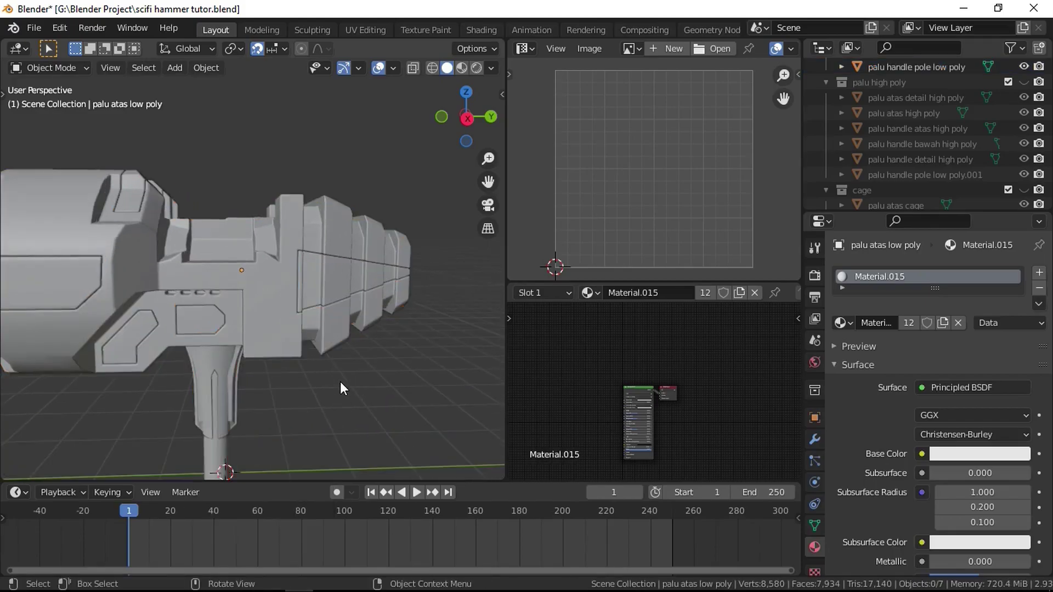
Add an Image Texture node to Material.015 beside the Principled BSDF node
scroll(564, 386, "up", 4)
middle_click_drag(564, 386, 632, 354)
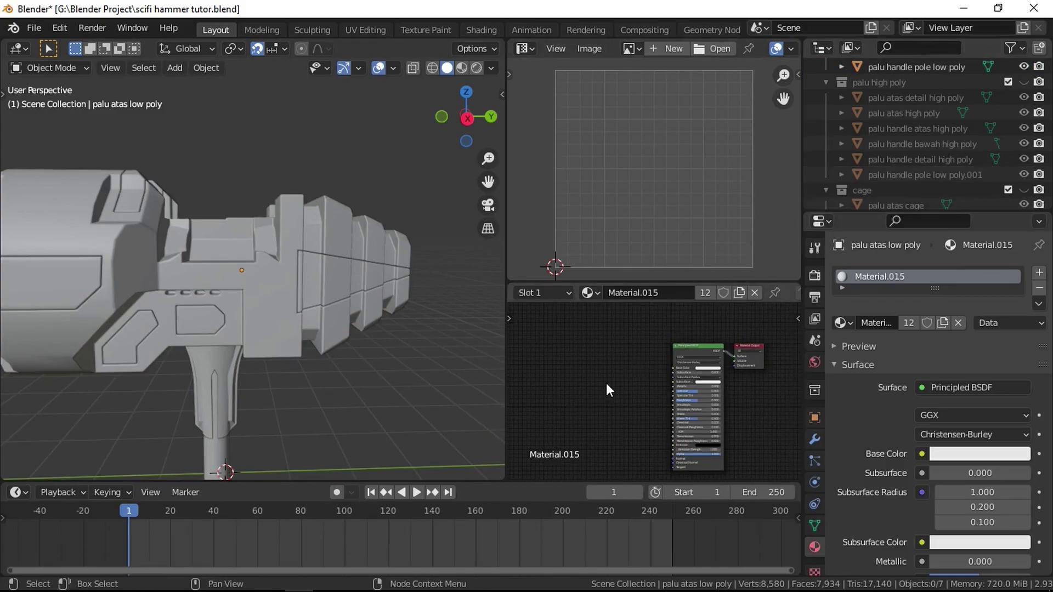
key("shift+a")
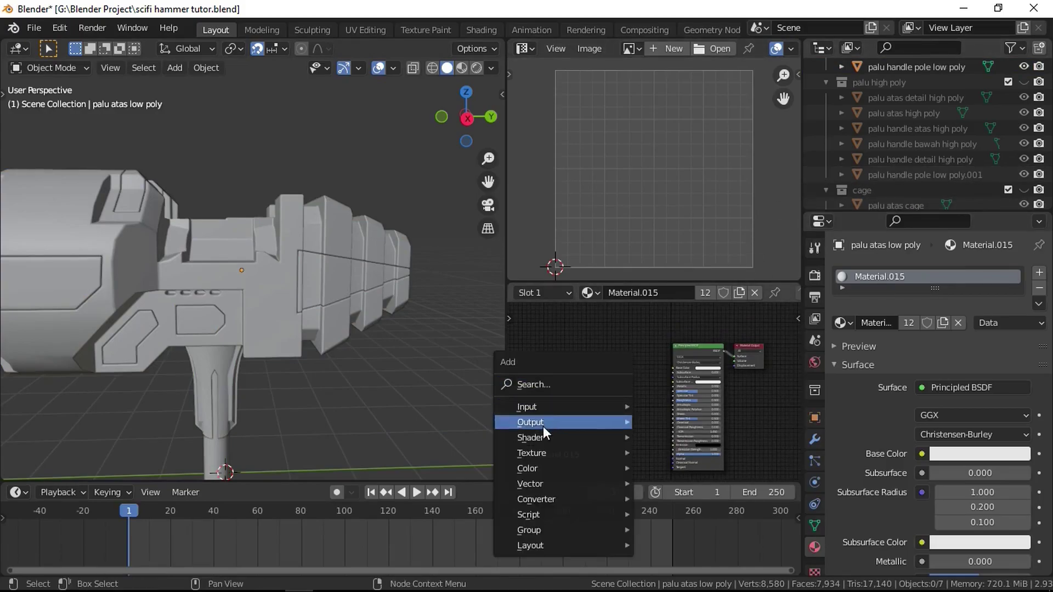
mouse_move(546, 455)
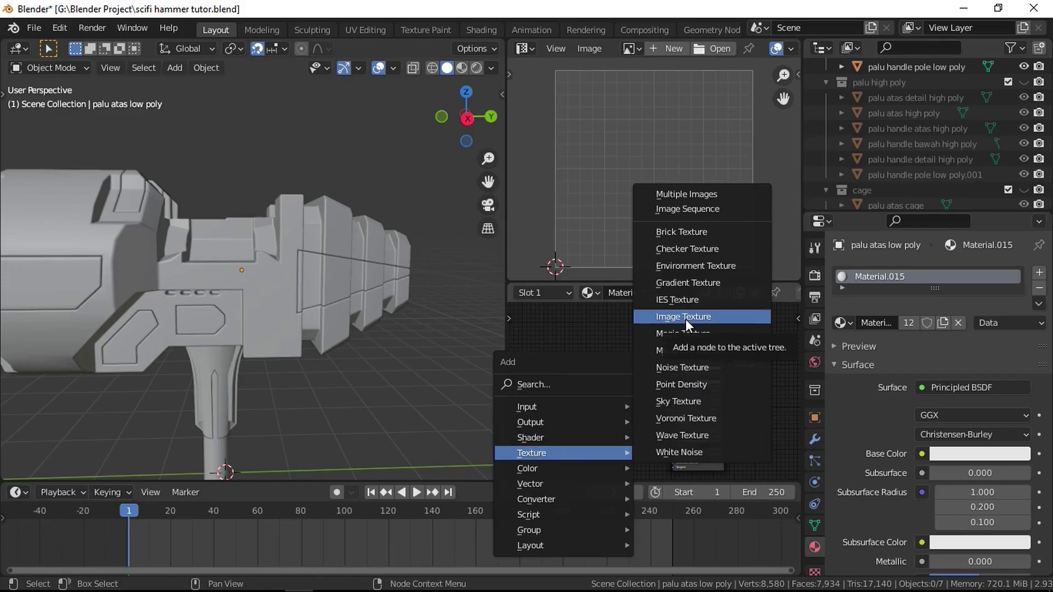
left_click(686, 319)
middle_click_drag(690, 386, 722, 374)
scroll(722, 375, "up", 4)
Create a 2048 × 2048 px 32-bit float image named palu normal, without alpha, in the Image Texture node
left_click(673, 364)
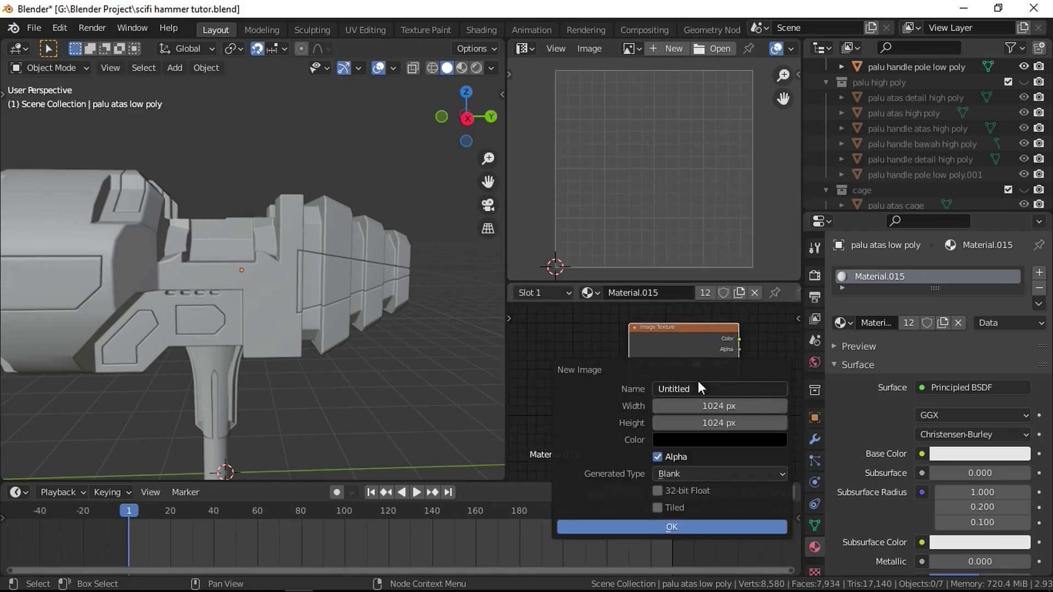
left_click(698, 383)
type("b")
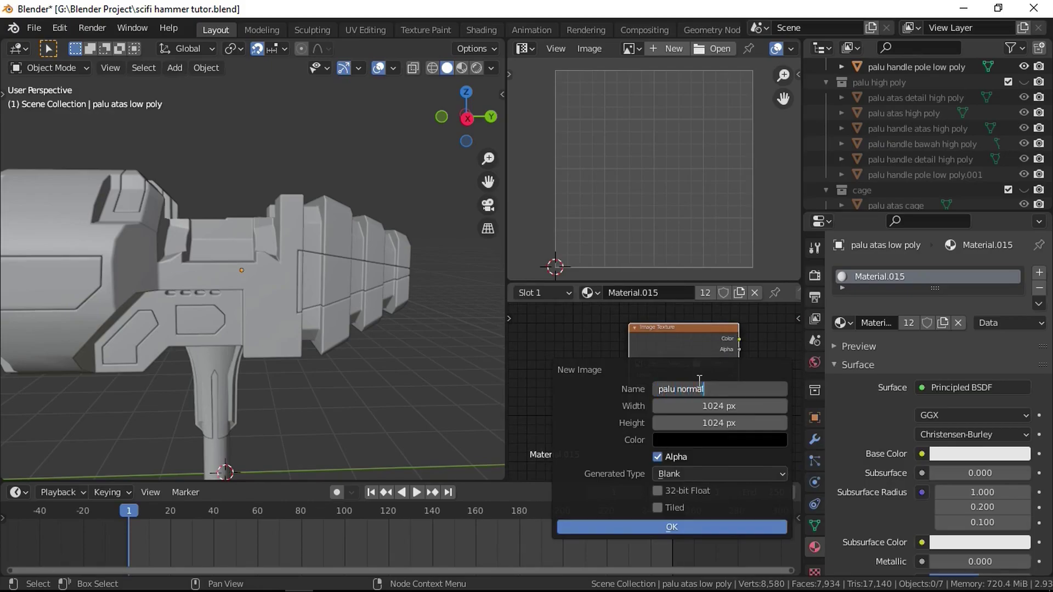
key("Return")
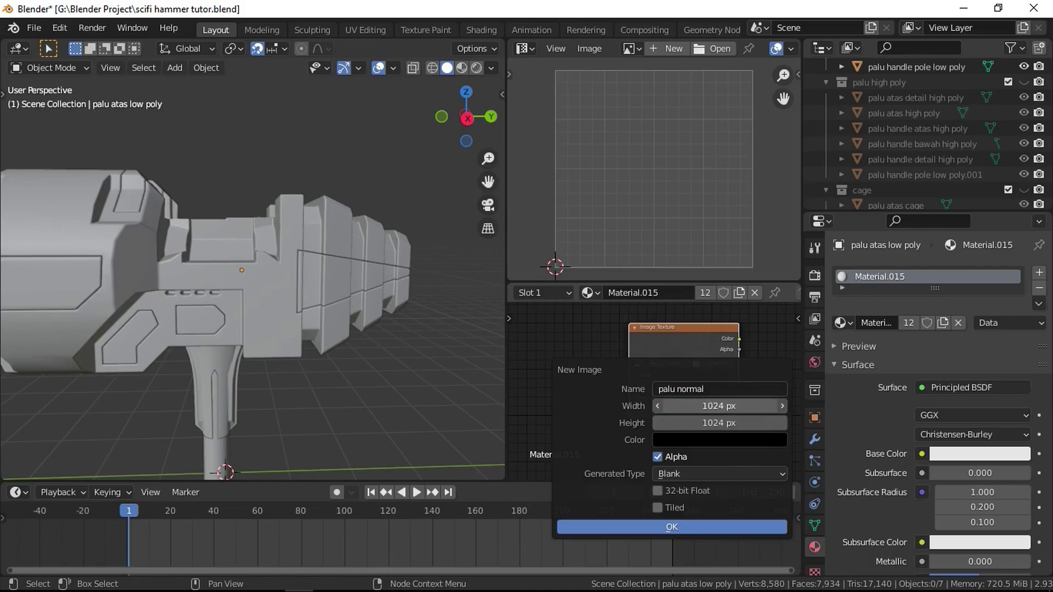
left_click(720, 405)
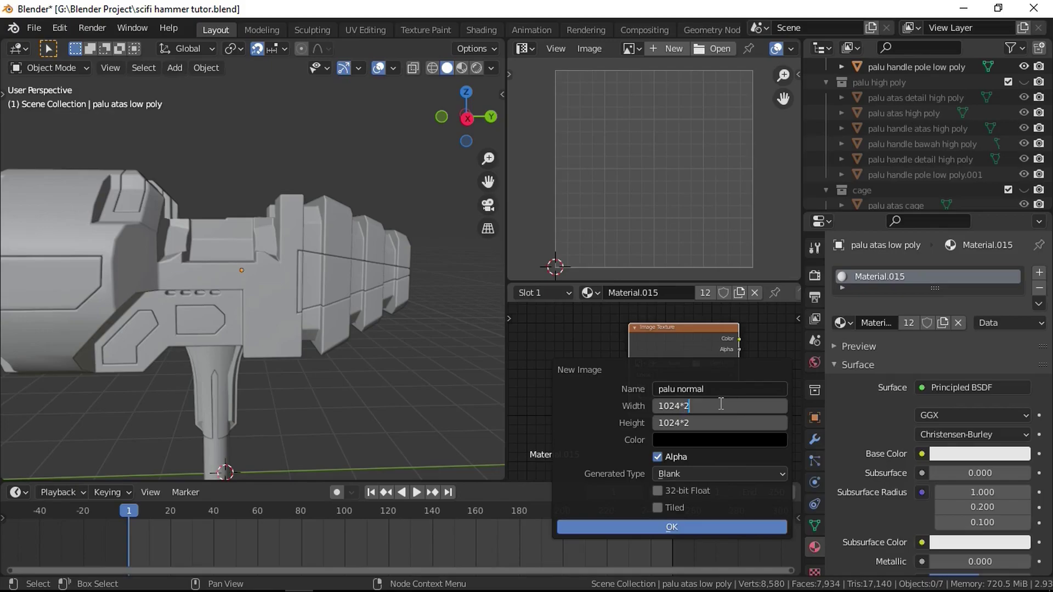
key("Return")
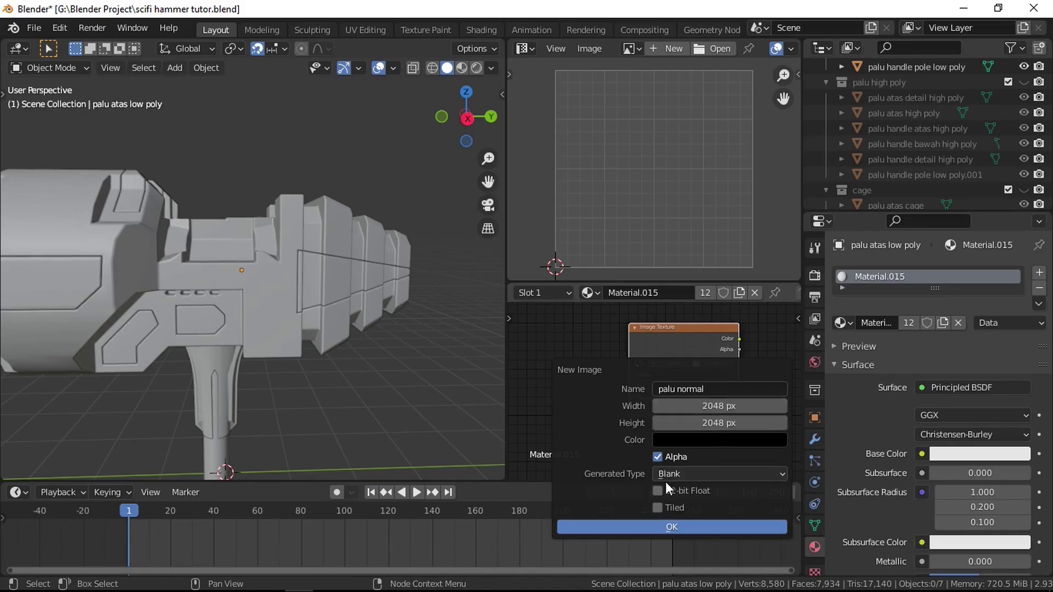
left_click(657, 456)
left_click(686, 527)
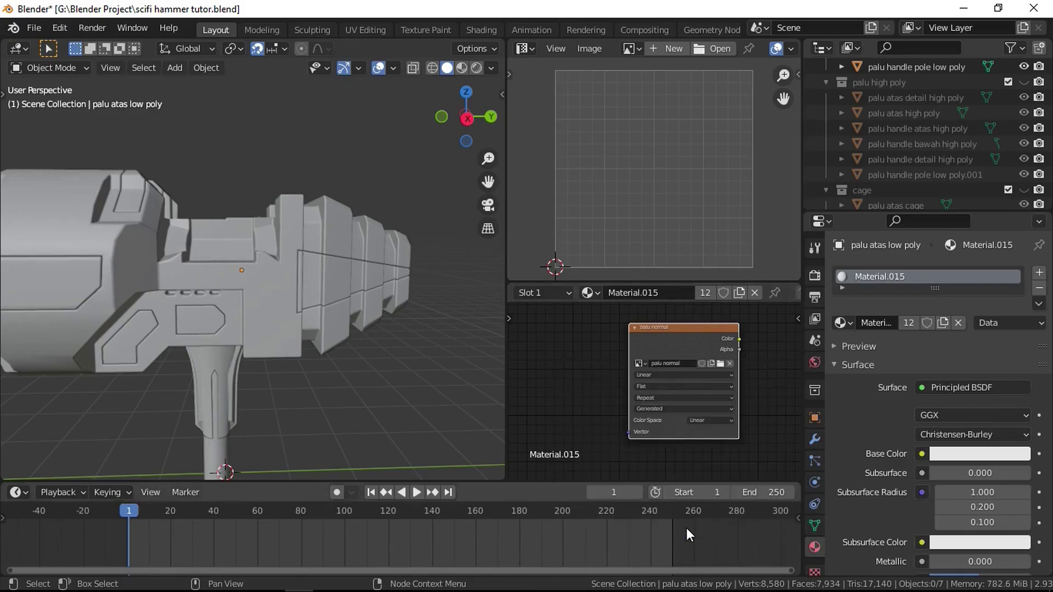
Display the palu normal image in the UV Editor and set its color space to Non-Color
left_click(632, 49)
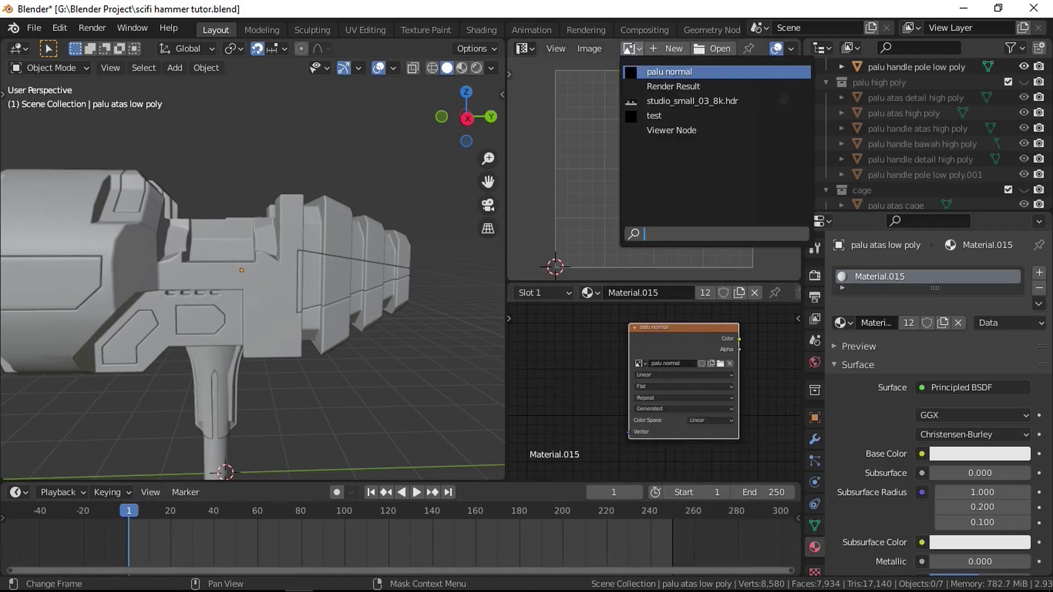
left_click(667, 72)
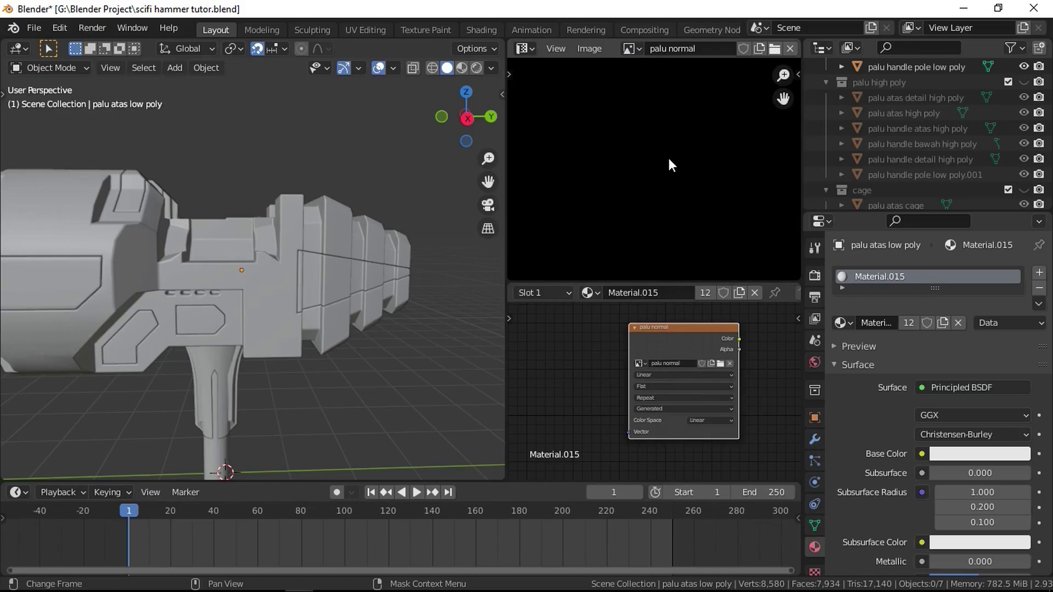
key("Home")
key("n")
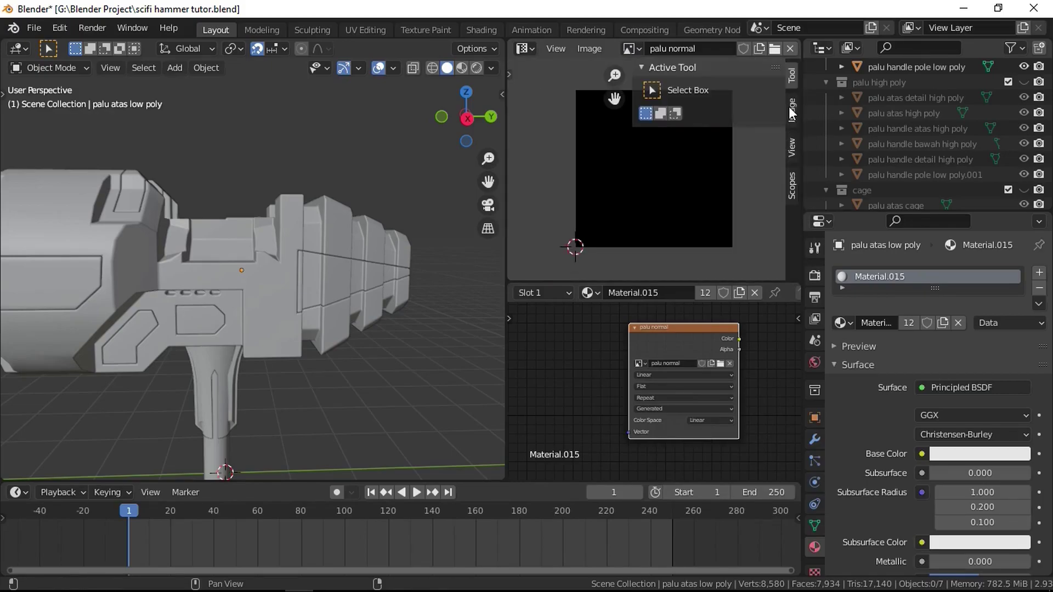
left_click(790, 110)
left_click(758, 237)
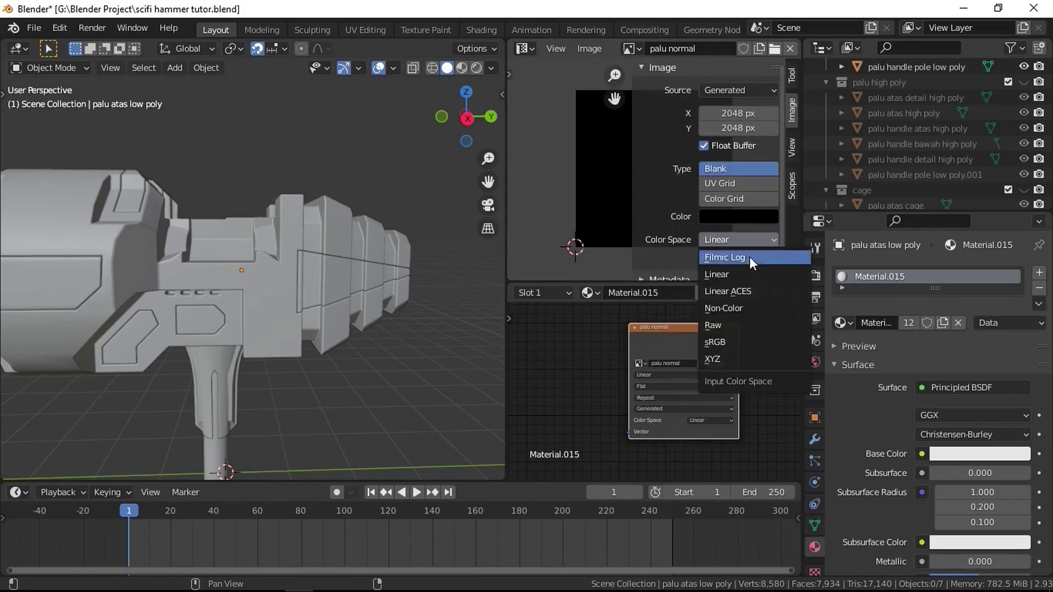
left_click(727, 317)
key("n")
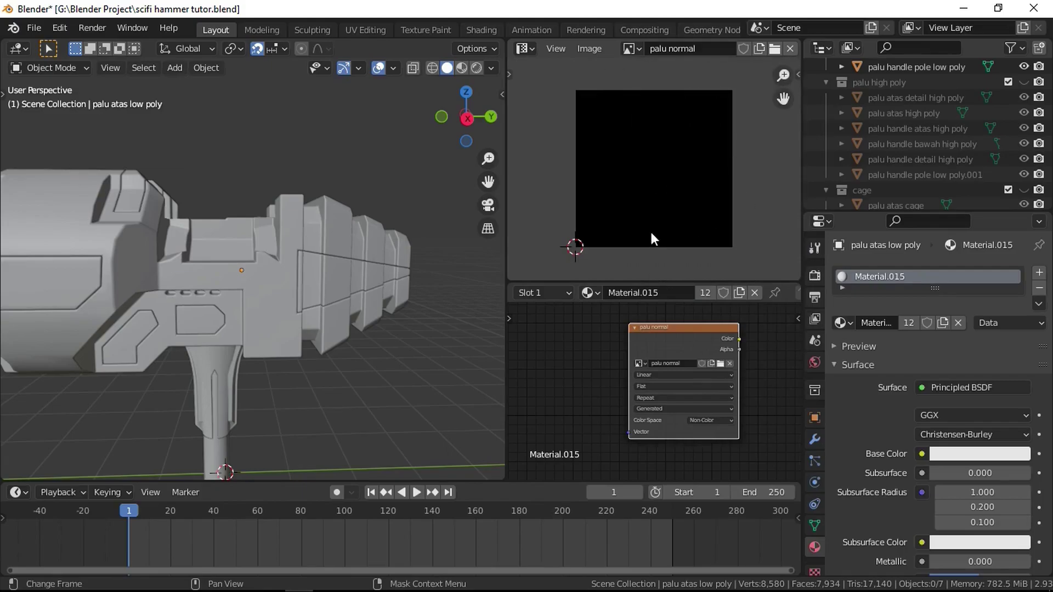
Select the low-poly hammer head and show the palu high poly collection
scroll(330, 225, "down", 7)
left_click(310, 215)
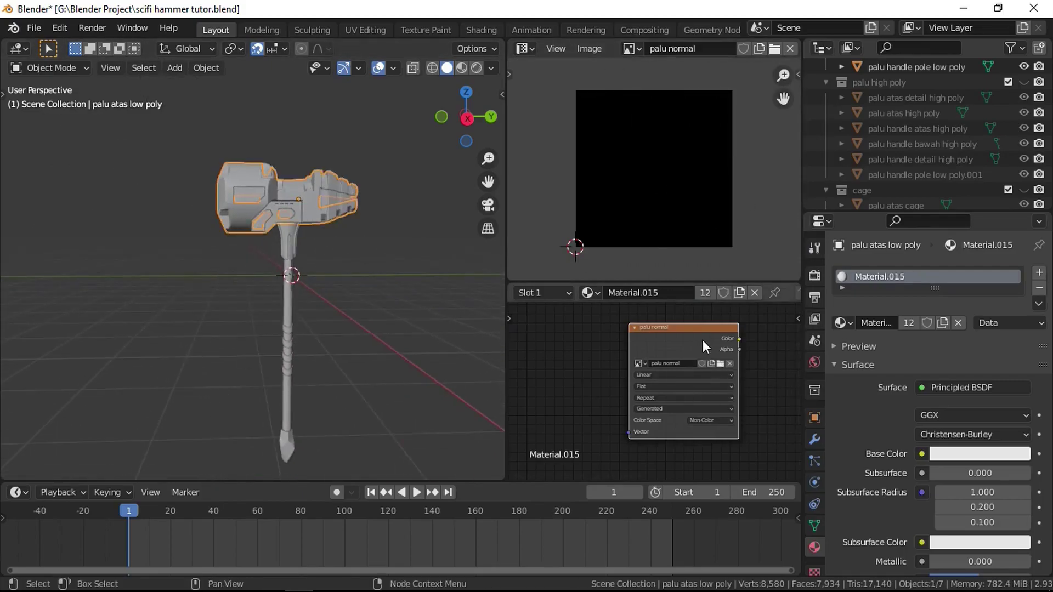
scroll(258, 270, "up", 4)
left_click(1024, 82)
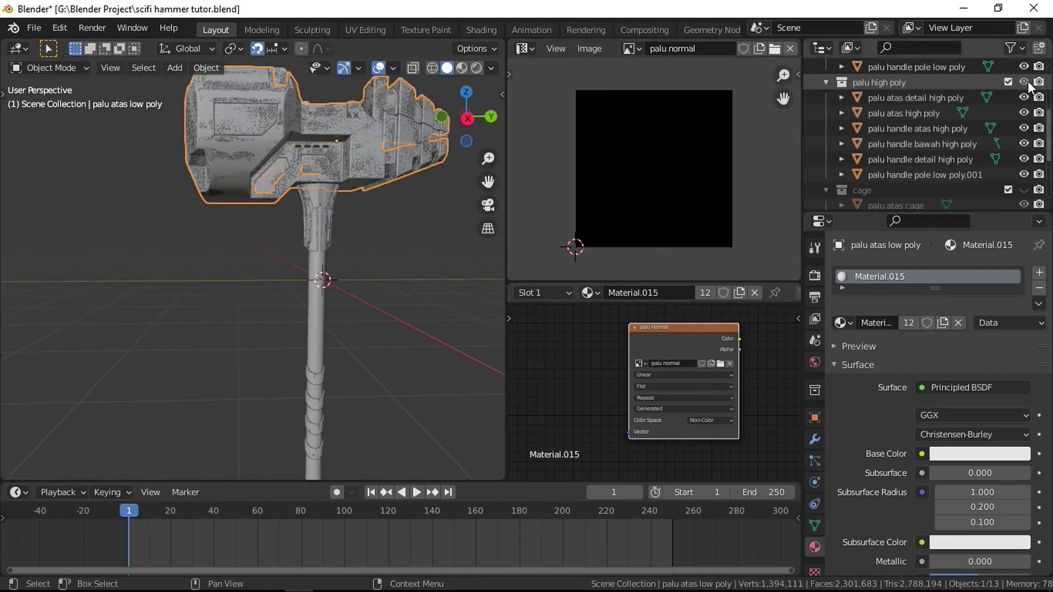
Open the Cycles bake settings and turn off Selected to Active
left_click(817, 275)
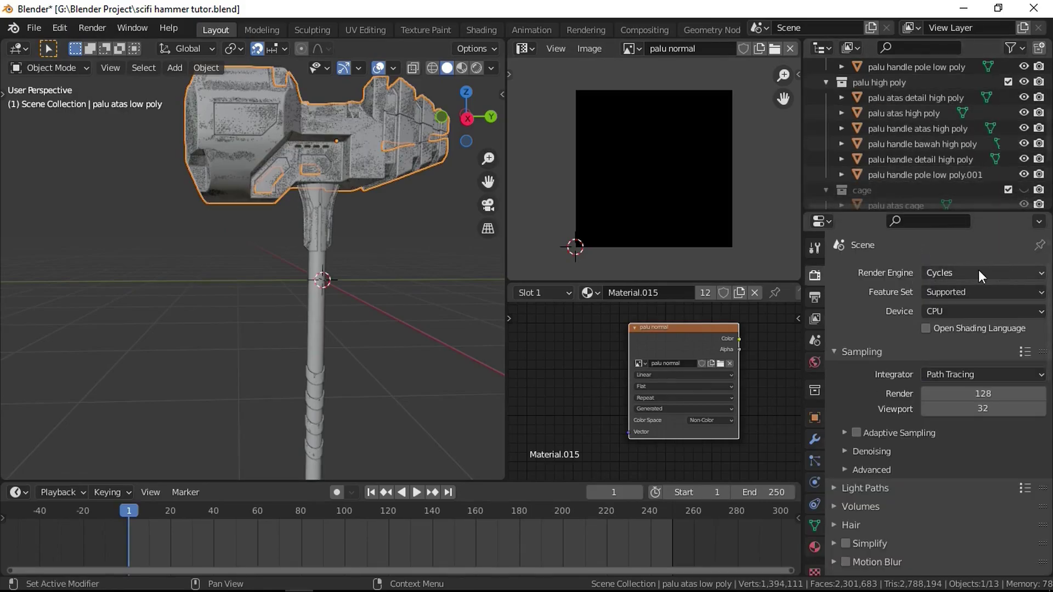
scroll(977, 272, "down", 15)
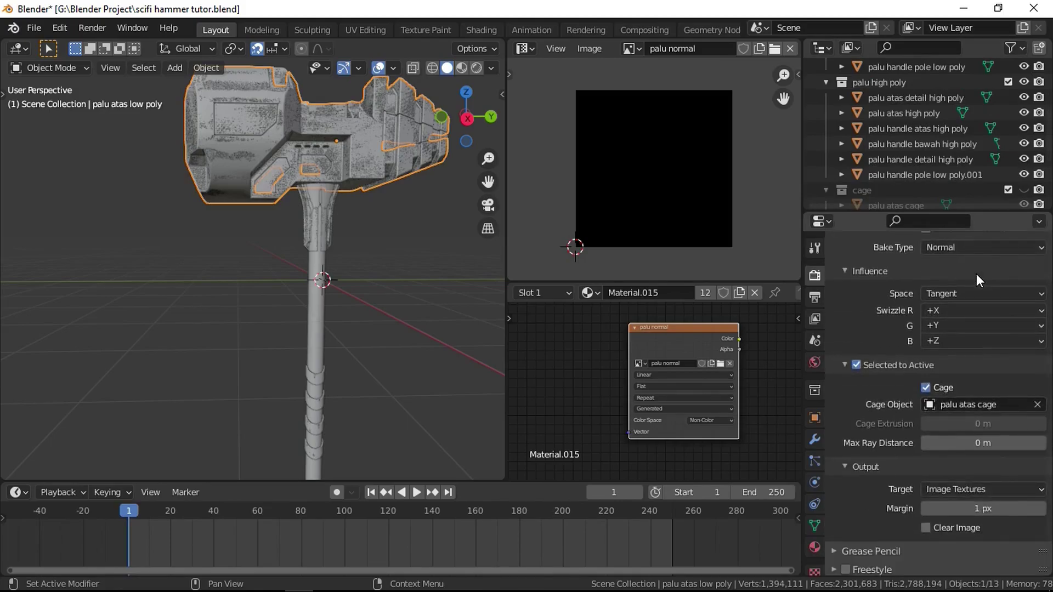
scroll(976, 274, "up", 3)
left_click(856, 427)
left_click(845, 426)
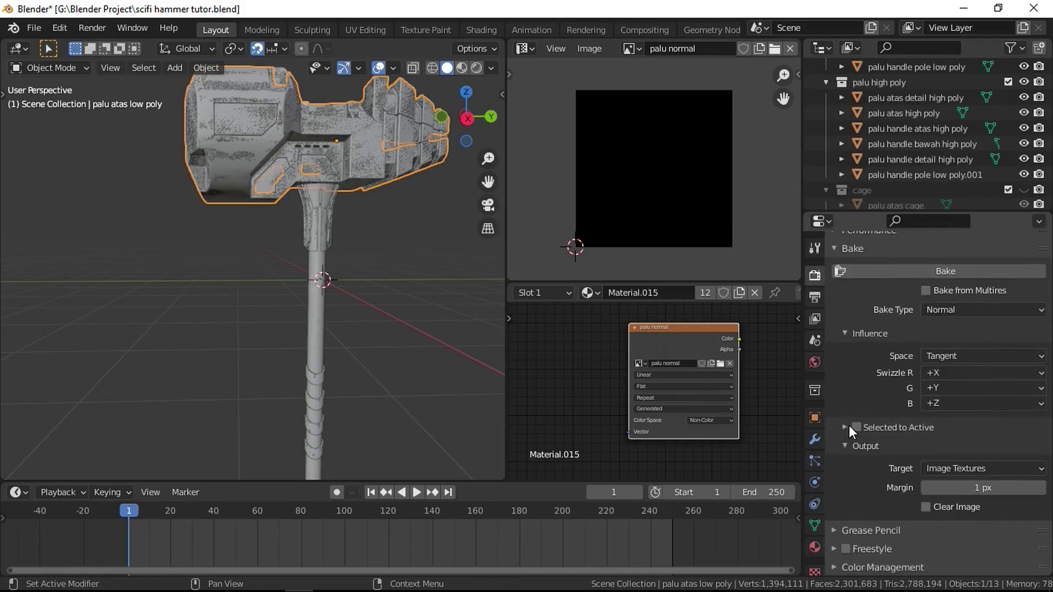
Try the Combined bake type, set it back to Normal and enable Selected to Active
left_click(934, 310)
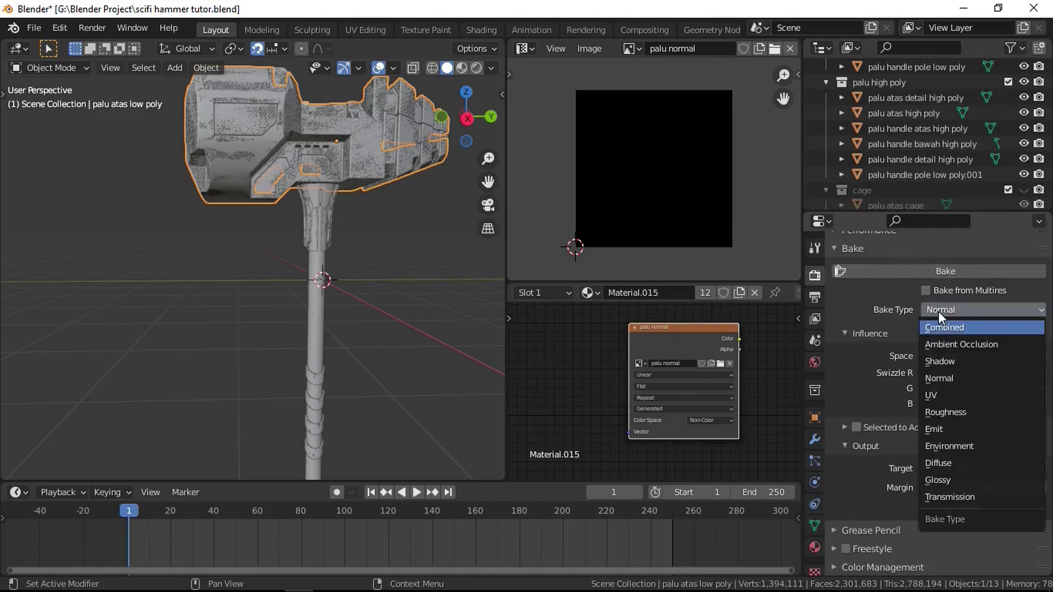
left_click(941, 325)
left_click(959, 308)
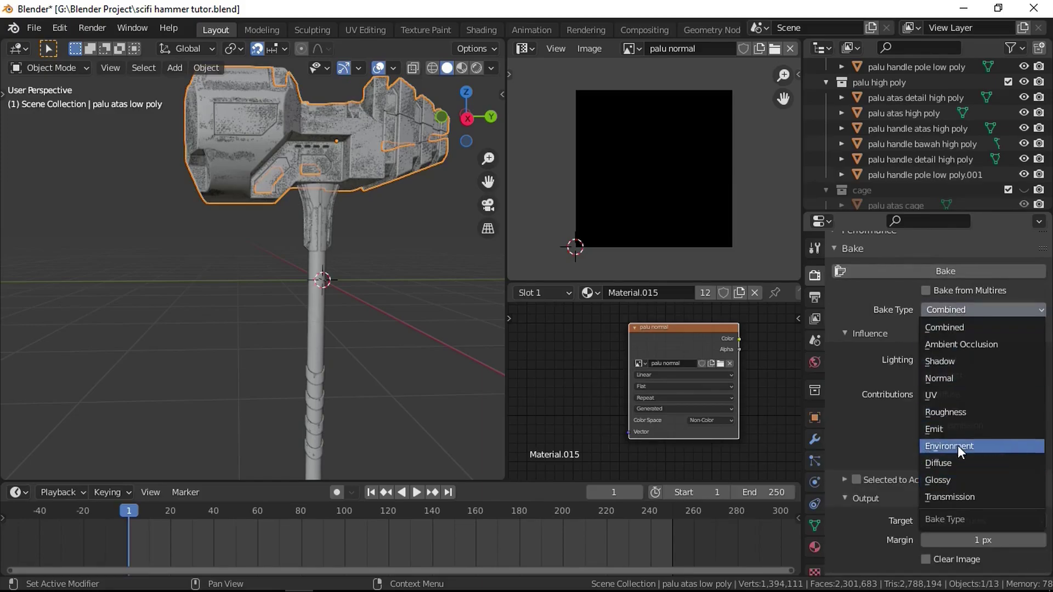
left_click(952, 379)
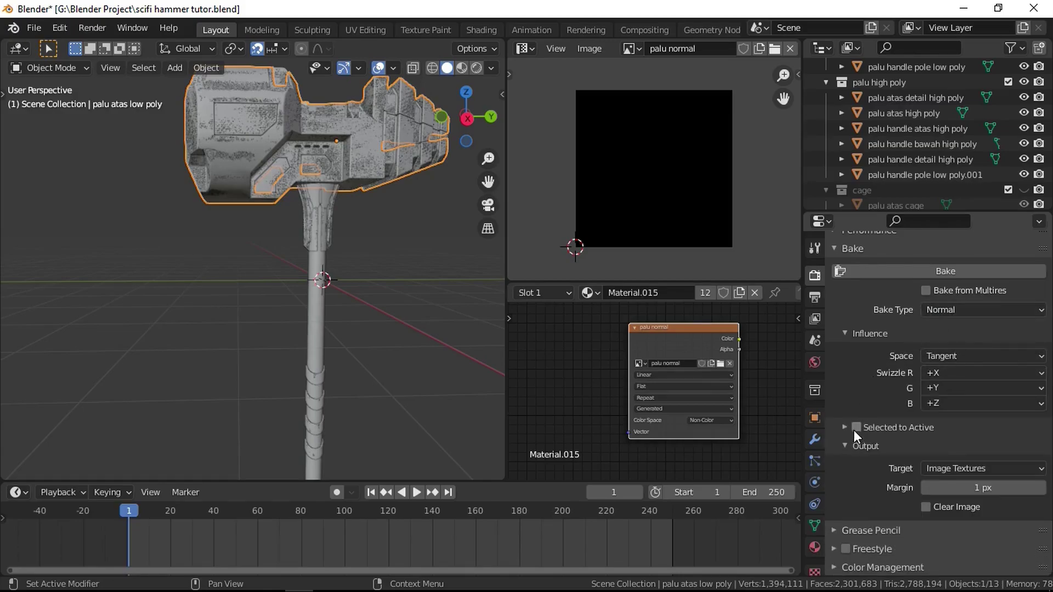
left_click(882, 427)
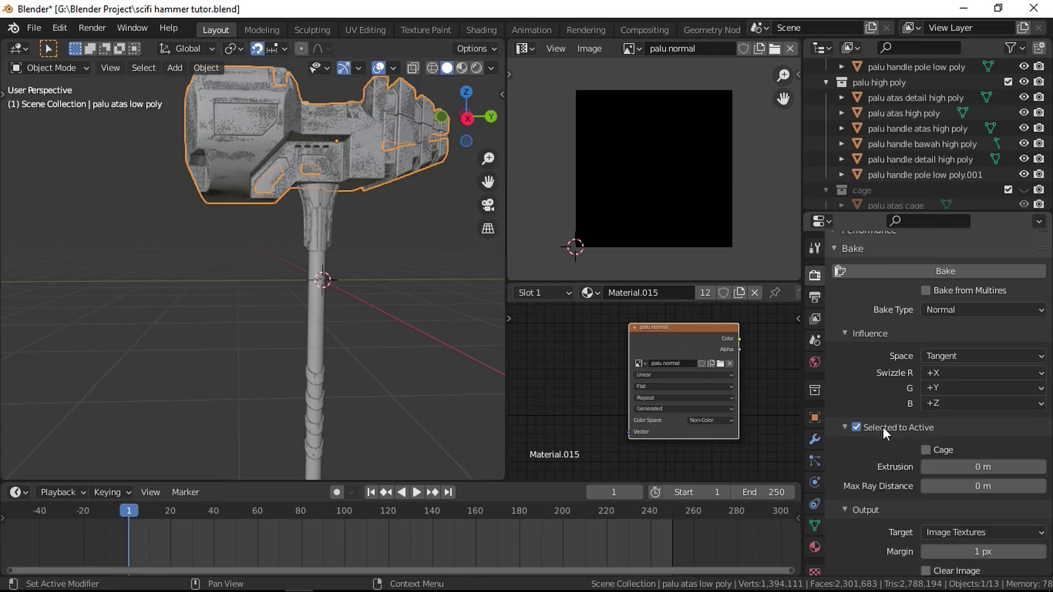
Enable Cage in the Selected to Active bake settings
left_click(926, 450)
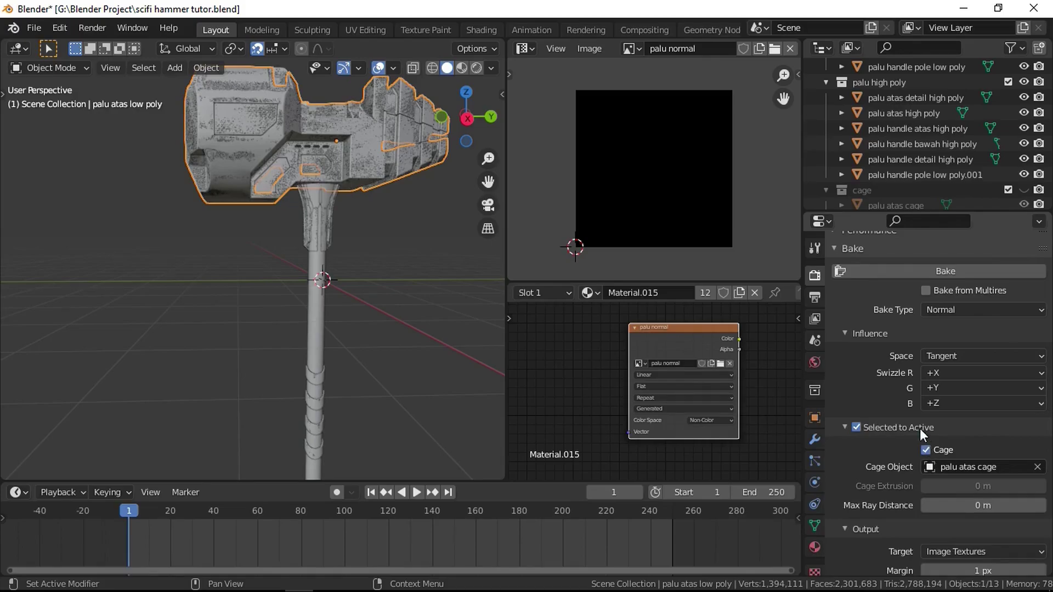
scroll(900, 166, "up", 2)
middle_click_drag(430, 170, 388, 260, "shift")
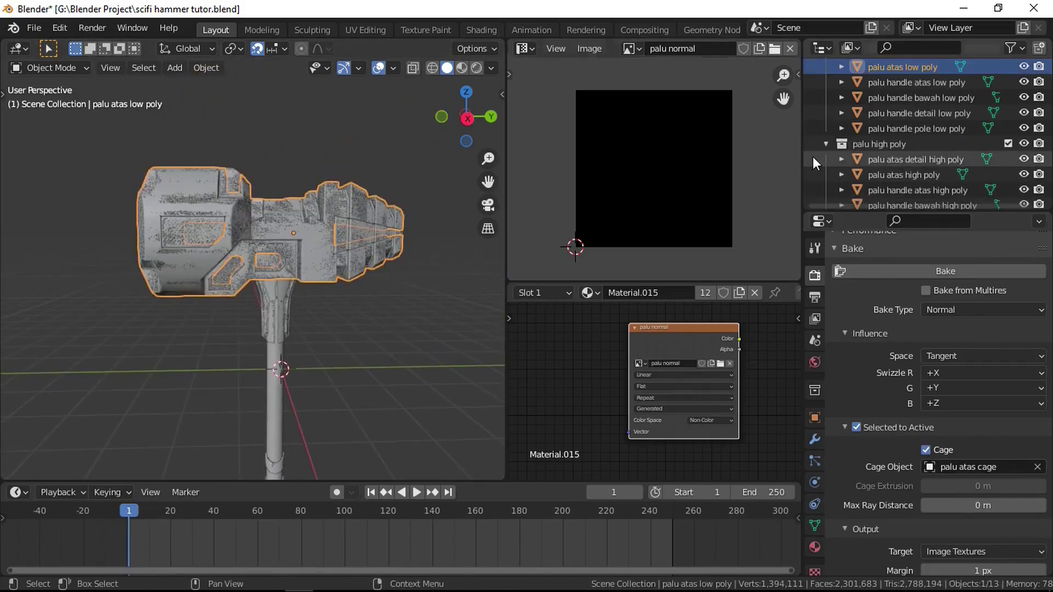
Select palu atas high poly and add palu atas low poly to the selection as the active object
scroll(890, 155, "up", 2)
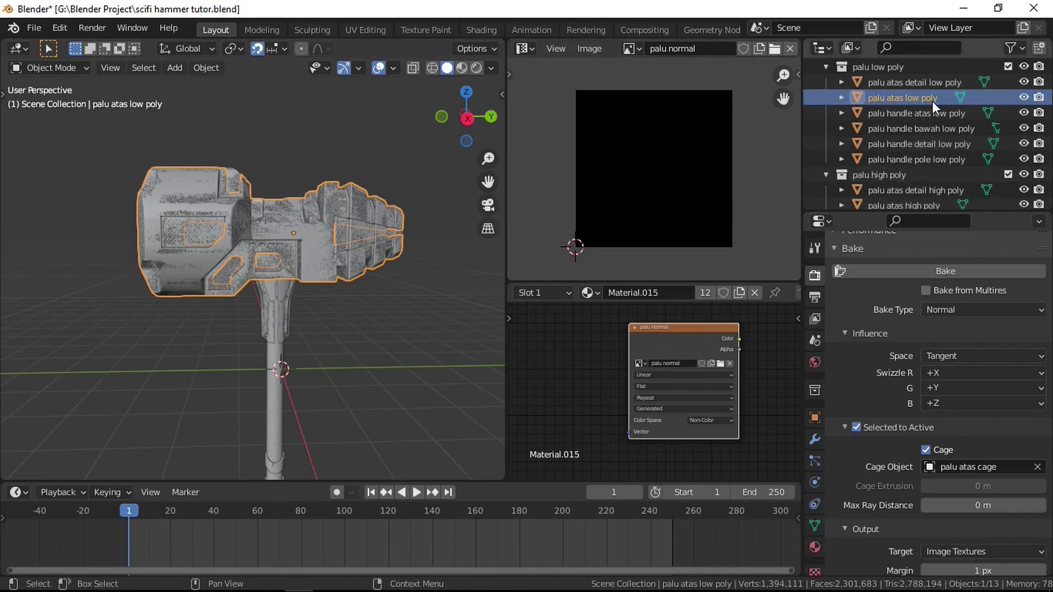
scroll(932, 101, "down", 2)
left_click(905, 176)
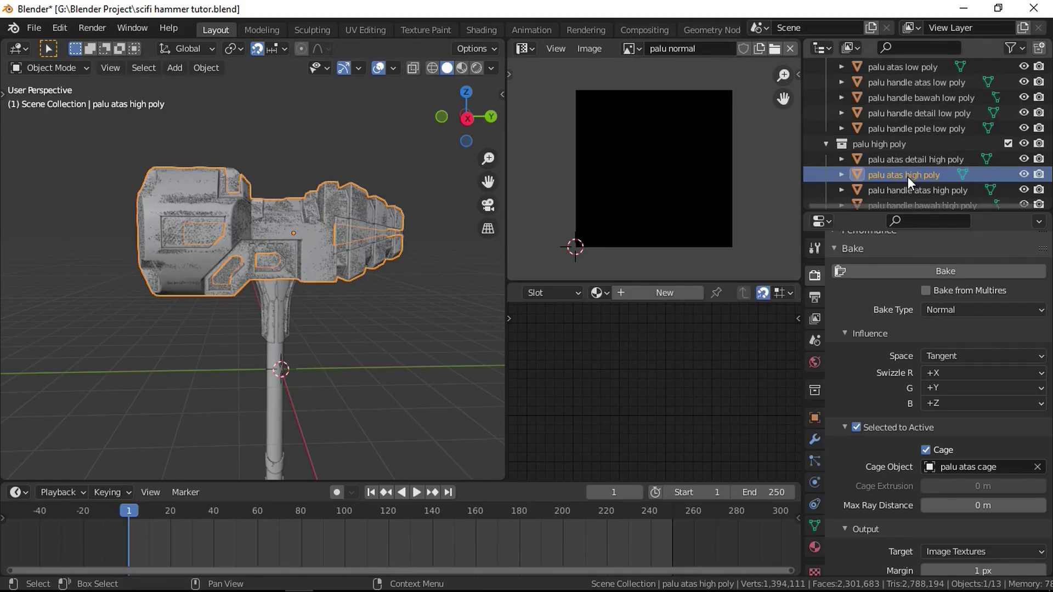
left_click(906, 67, "ctrl")
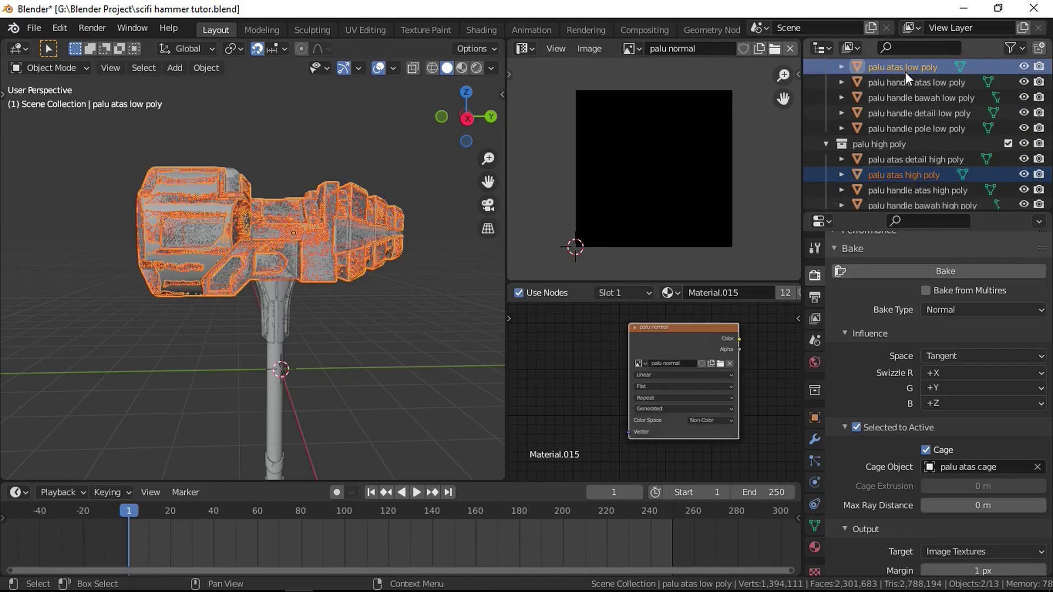
left_click(907, 174)
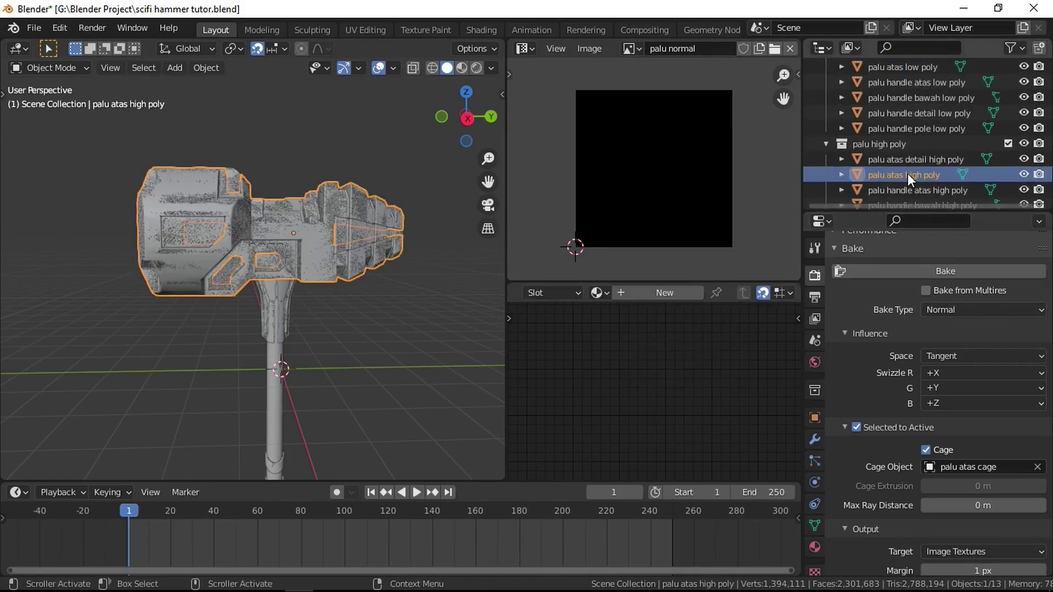
scroll(906, 150, "up", 2)
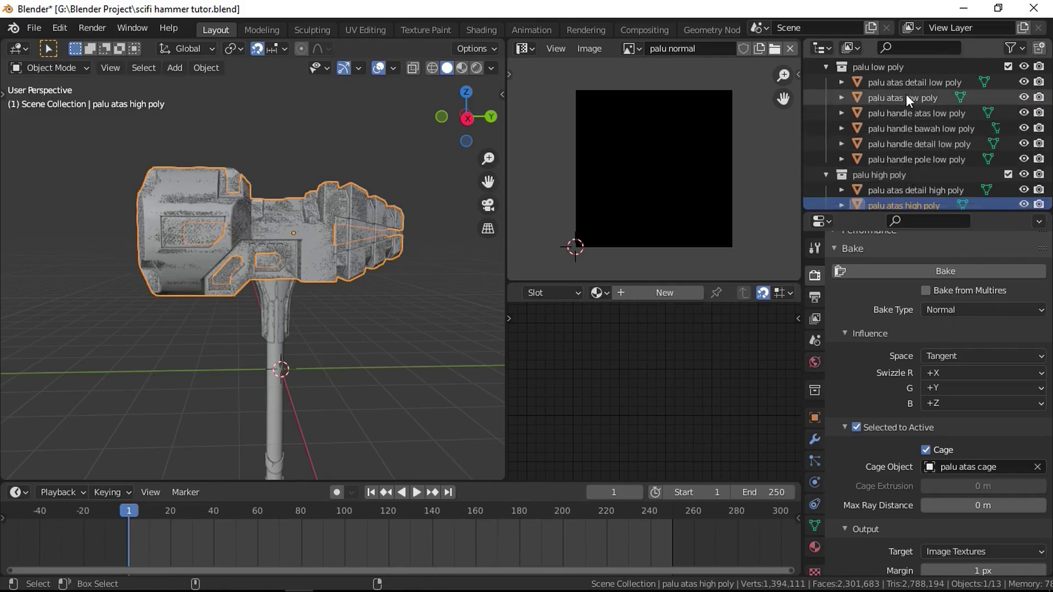
left_click(906, 98, "ctrl")
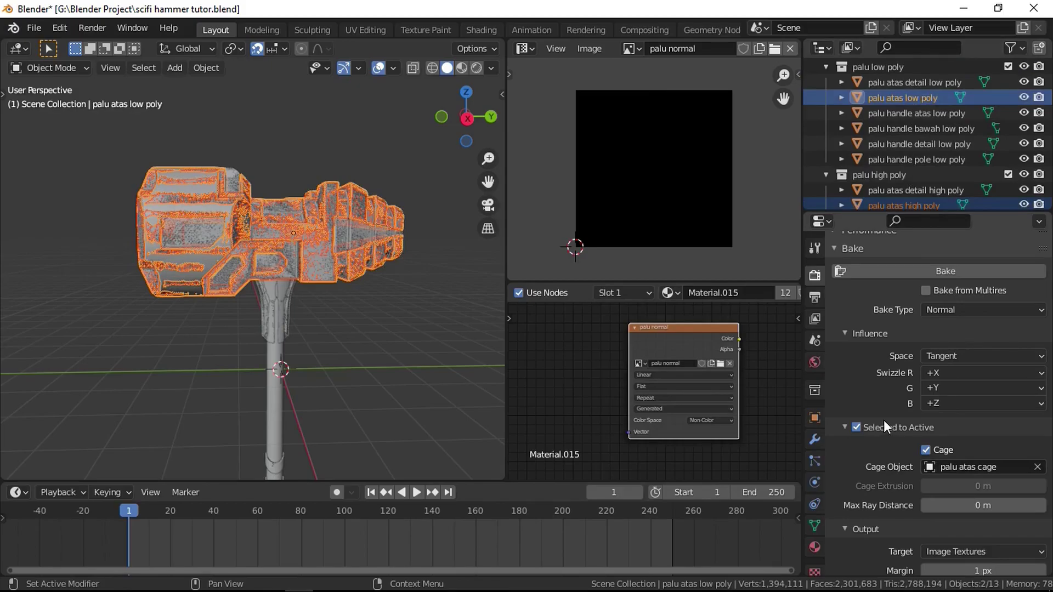
Set the bake's cage object to palu atas cage
scroll(880, 96, "down", 5)
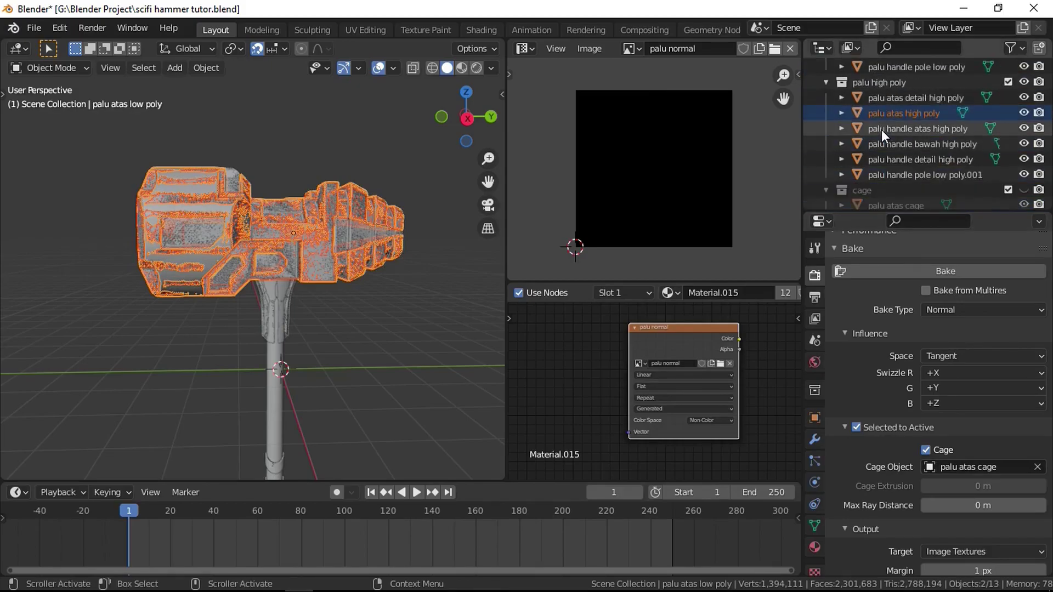
left_click(957, 468)
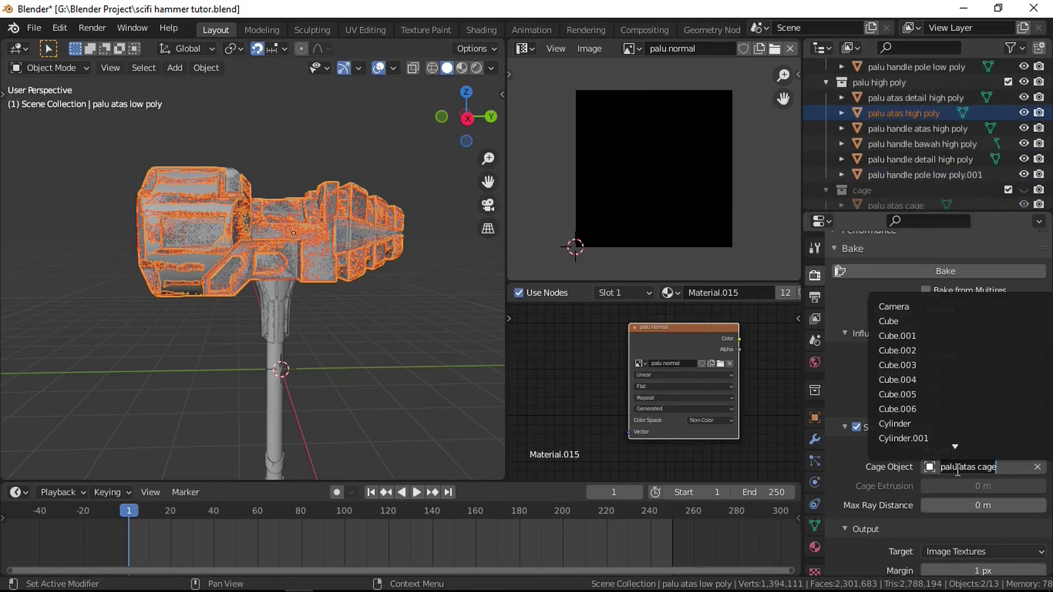
type("ca")
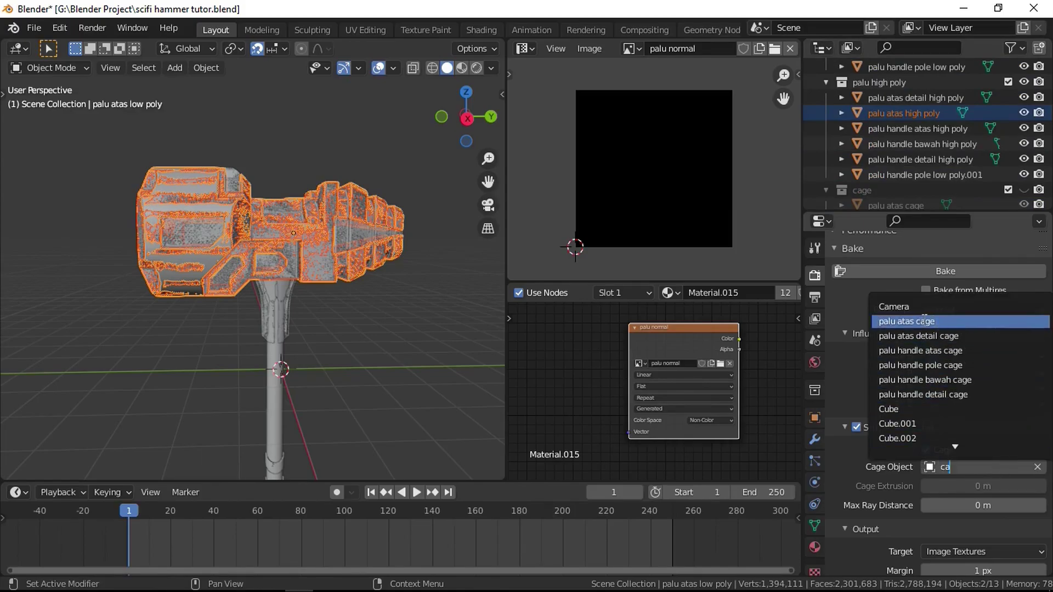
left_click(924, 322)
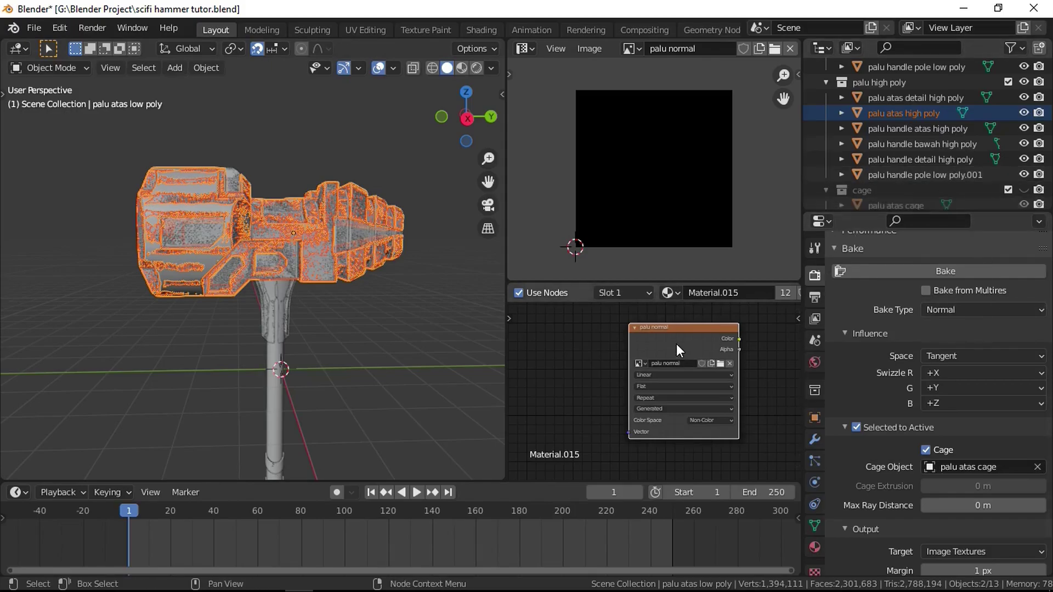
Shift the palu normal texture node slightly and bake the hammer head's normal map into it
left_click_drag(723, 340, 694, 349)
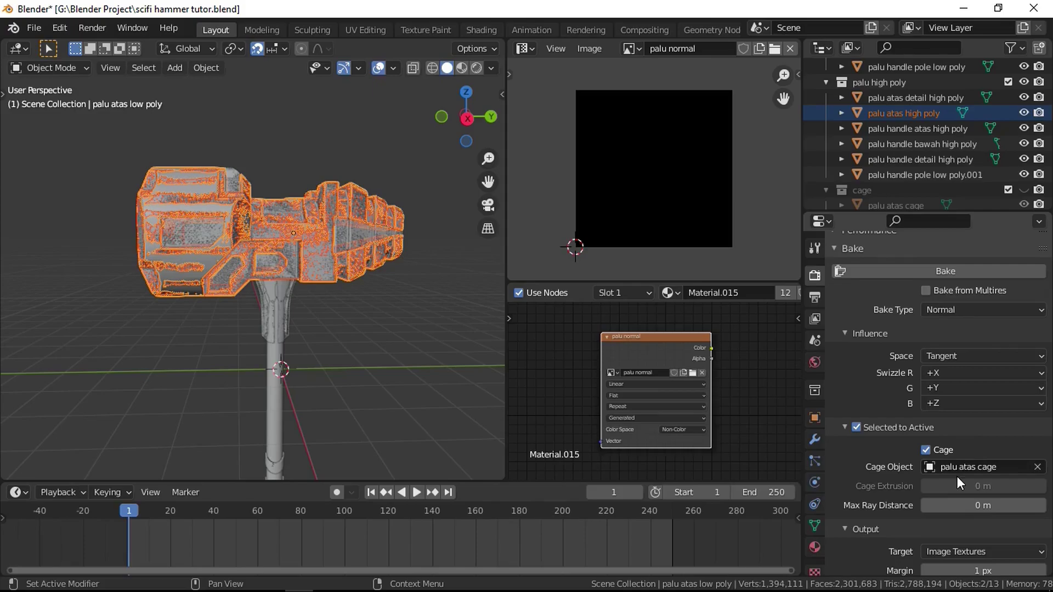
scroll(904, 120, "up", 4)
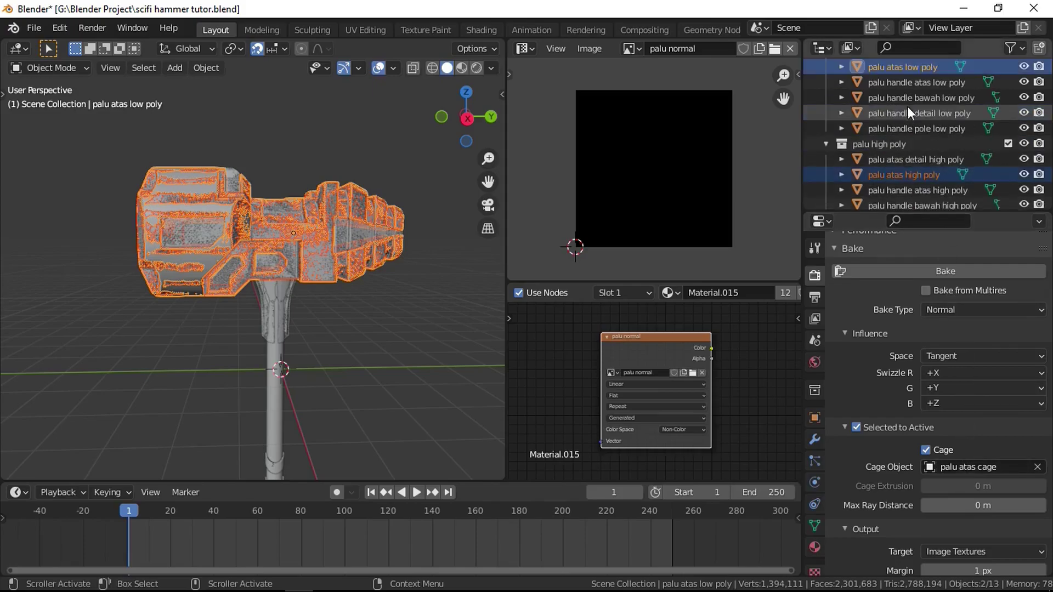
left_click(952, 272)
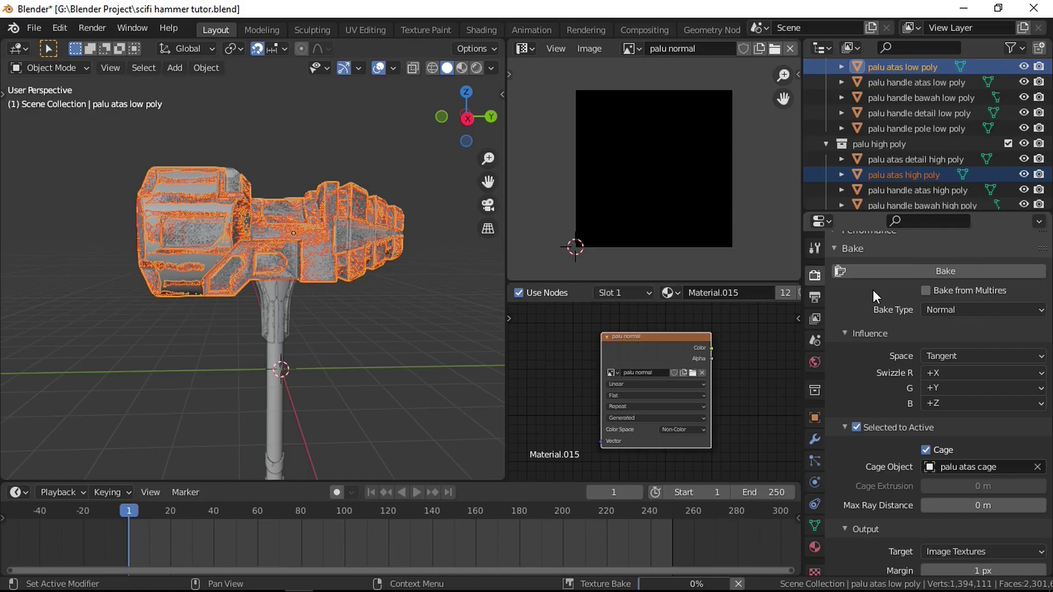
scroll(894, 166, "down", 3)
Examine the islands of the baked palu normal image up close for bevel shading and baking artifacts
scroll(630, 181, "up", 5)
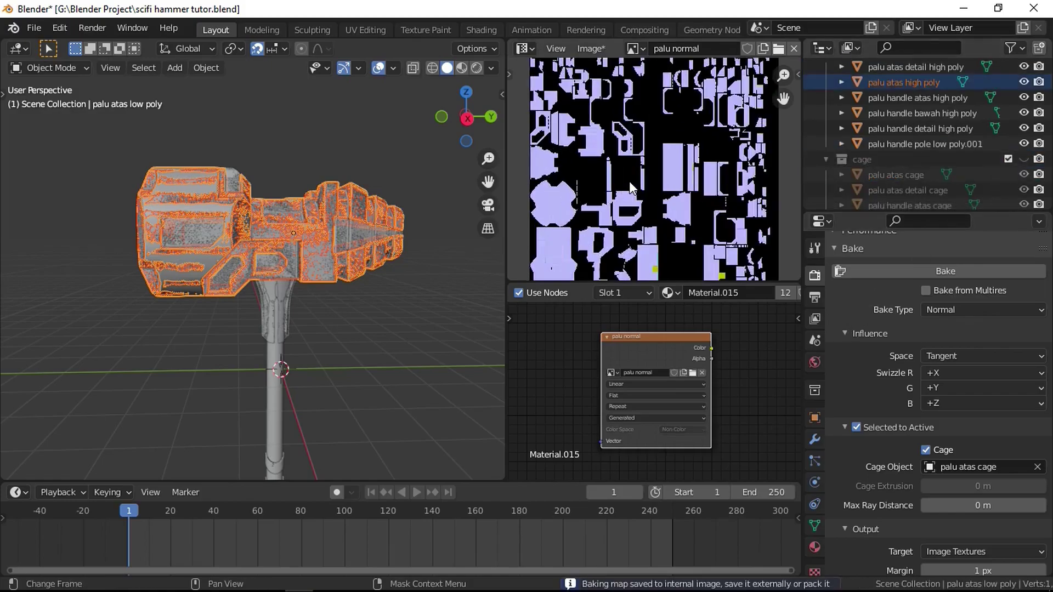
middle_click_drag(648, 205, 545, 95)
scroll(666, 160, "up", 8)
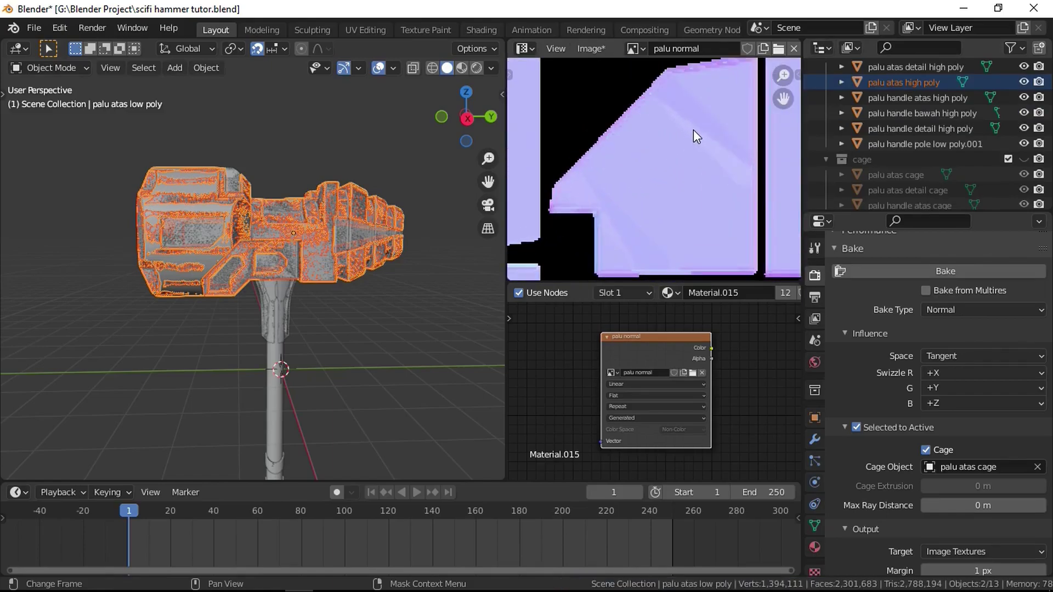
scroll(695, 131, "down", 5)
scroll(620, 153, "up", 3)
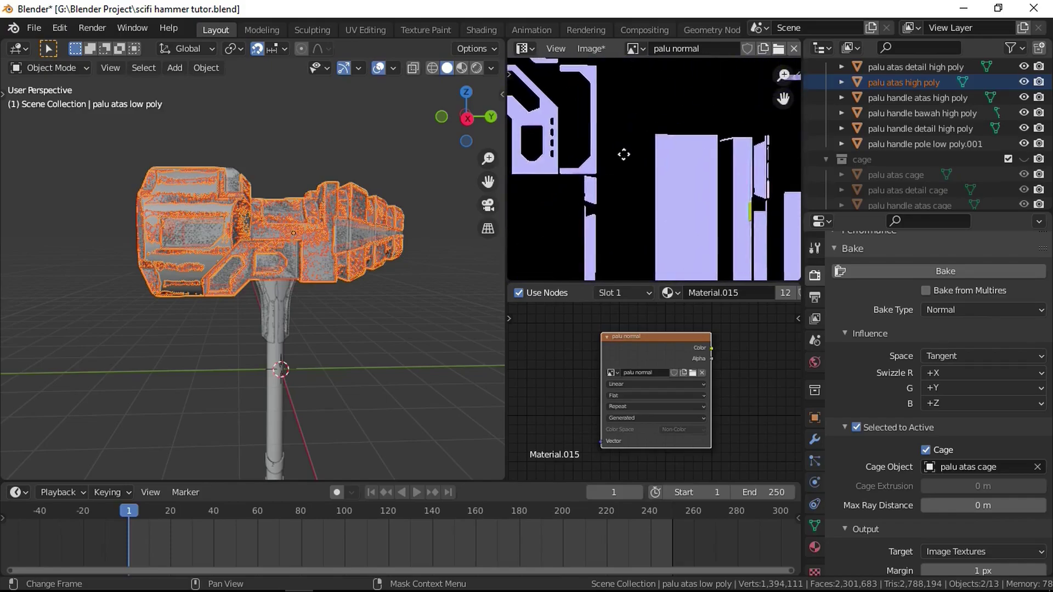
middle_click_drag(602, 207, 743, 236)
scroll(635, 159, "up", 3)
middle_click_drag(593, 203, 706, 208)
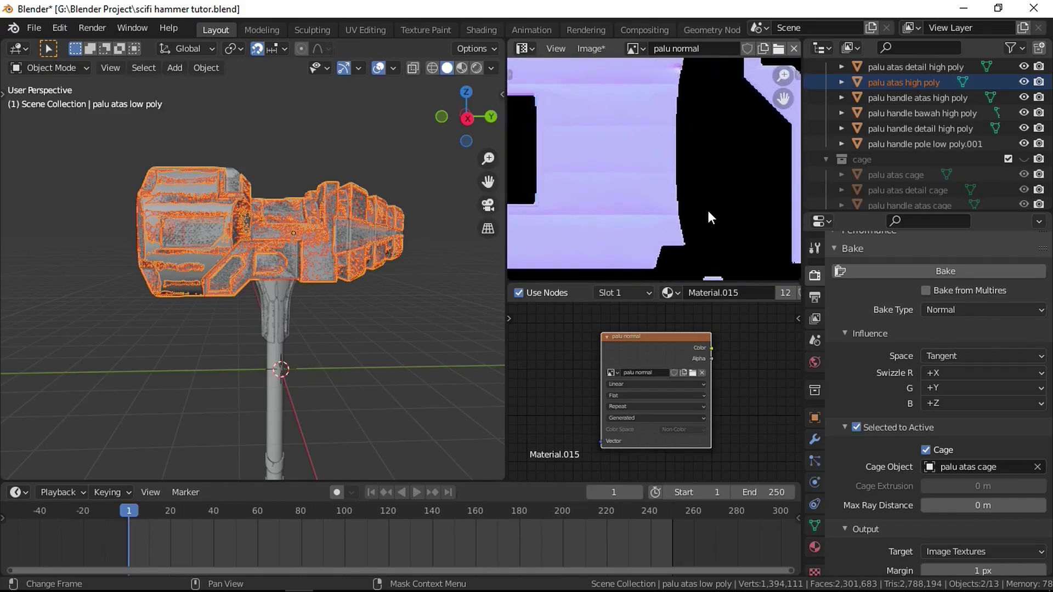
middle_click_drag(625, 204, 771, 223)
scroll(771, 224, "down", 2)
scroll(707, 189, "down", 3)
middle_click_drag(705, 175, 693, 104)
scroll(680, 132, "up", 5)
middle_click_drag(629, 208, 633, 268)
scroll(641, 255, "up", 4)
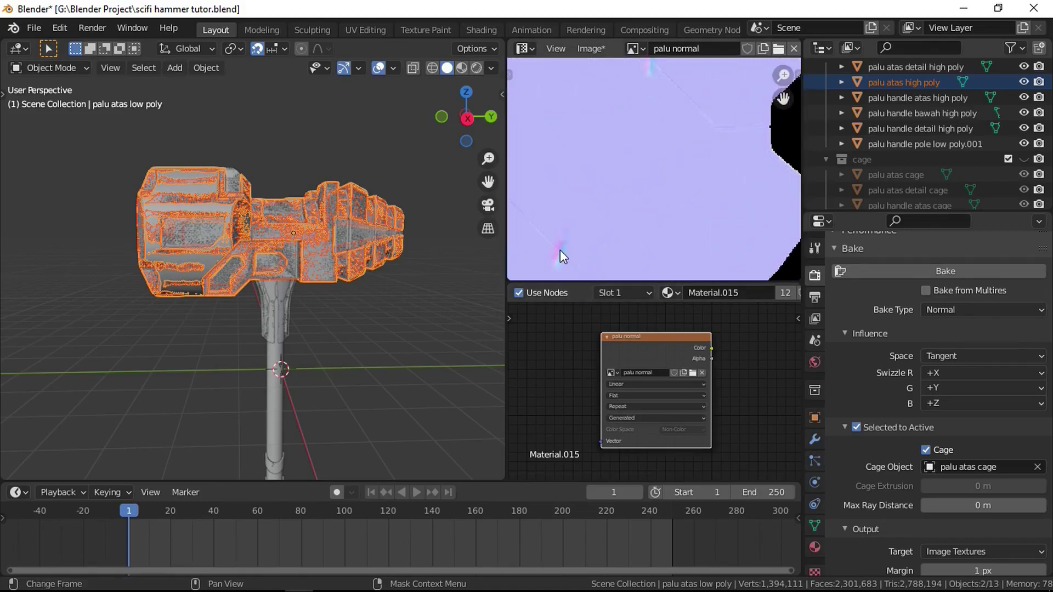
middle_click_drag(560, 253, 711, 211)
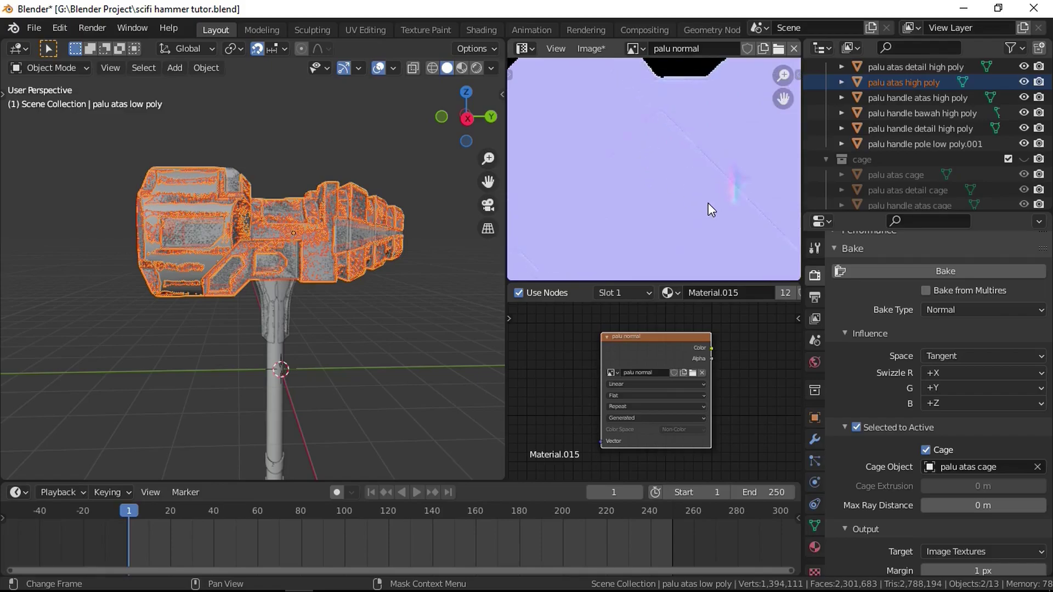
scroll(686, 205, "down", 5)
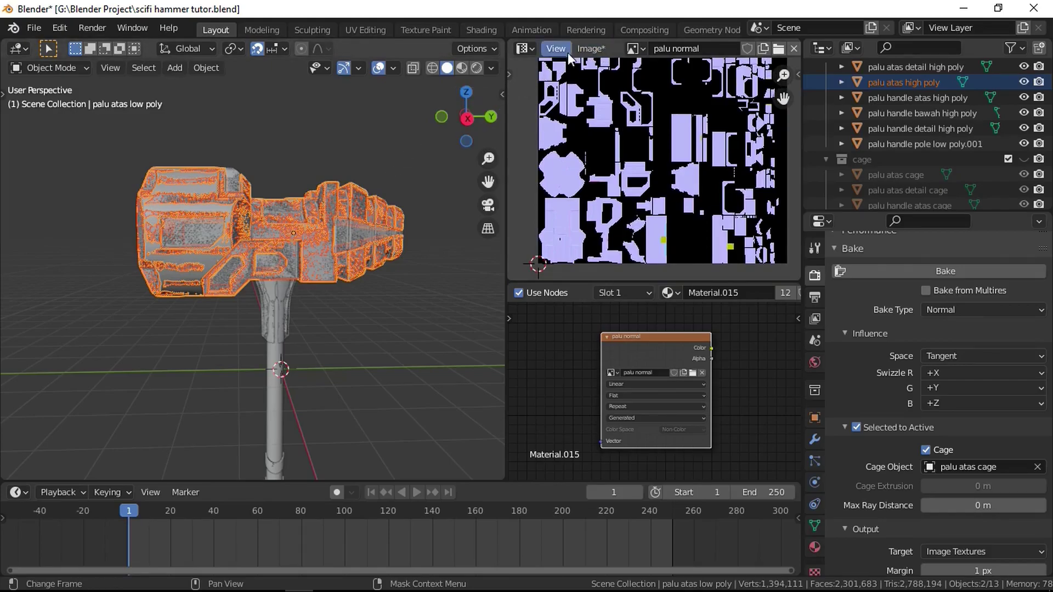
Save the baked image as palu normal.png in the Documents folder, as a 16-bit RGB PNG
left_click(591, 48)
left_click(601, 173)
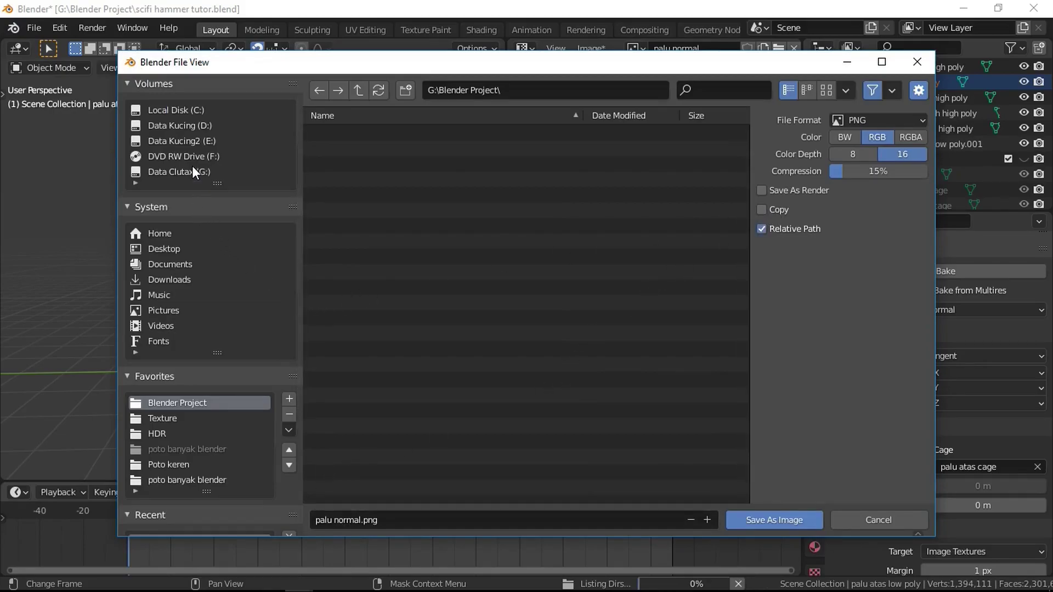
left_click(190, 265)
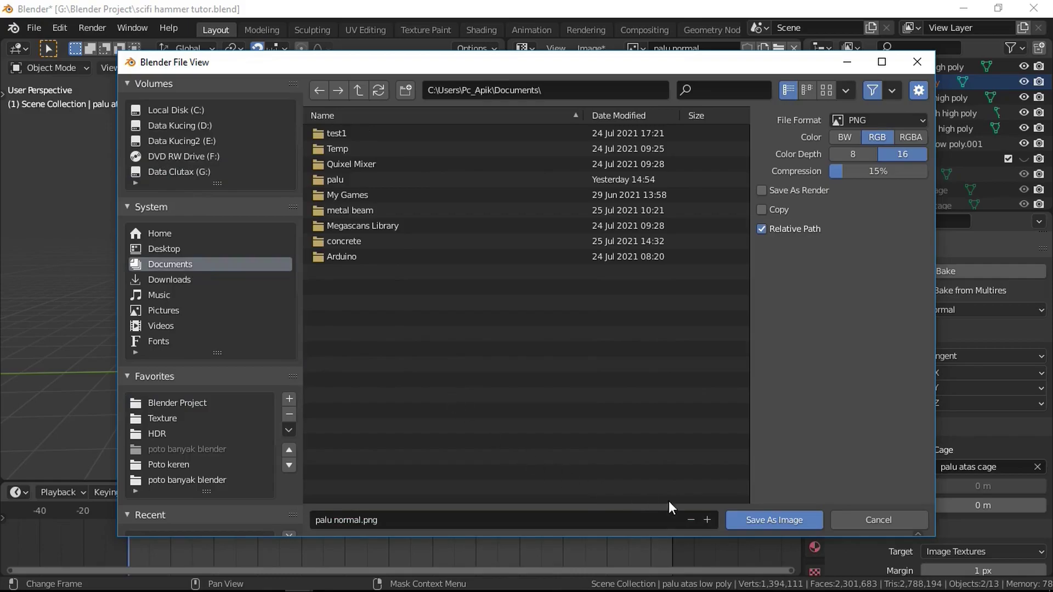
left_click(762, 518)
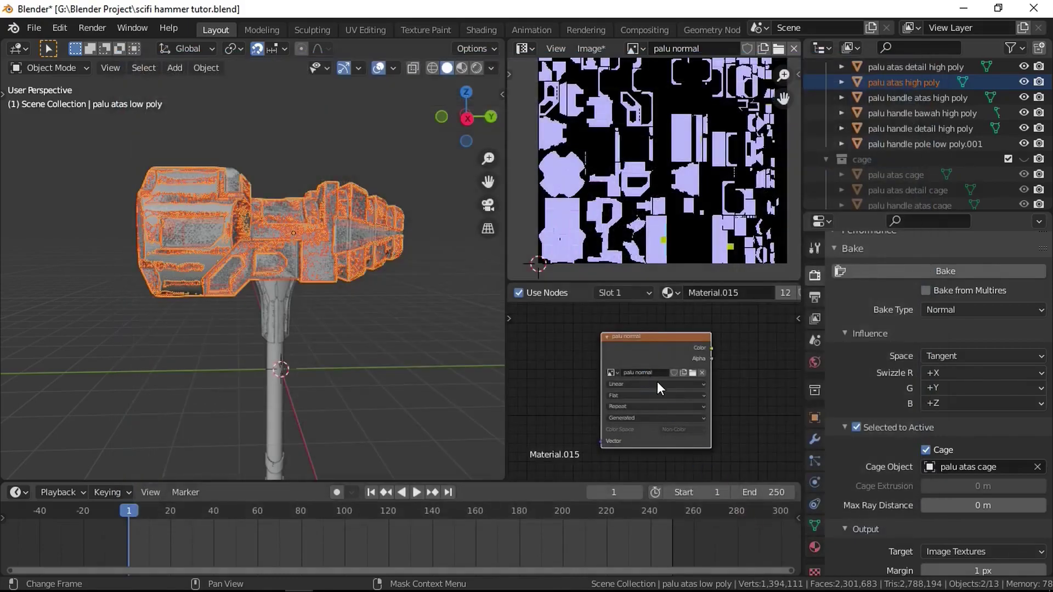
Bake the normal map of palu handle bawah from its high-poly to its low-poly version, using its own cage
scroll(696, 216, "down", 4)
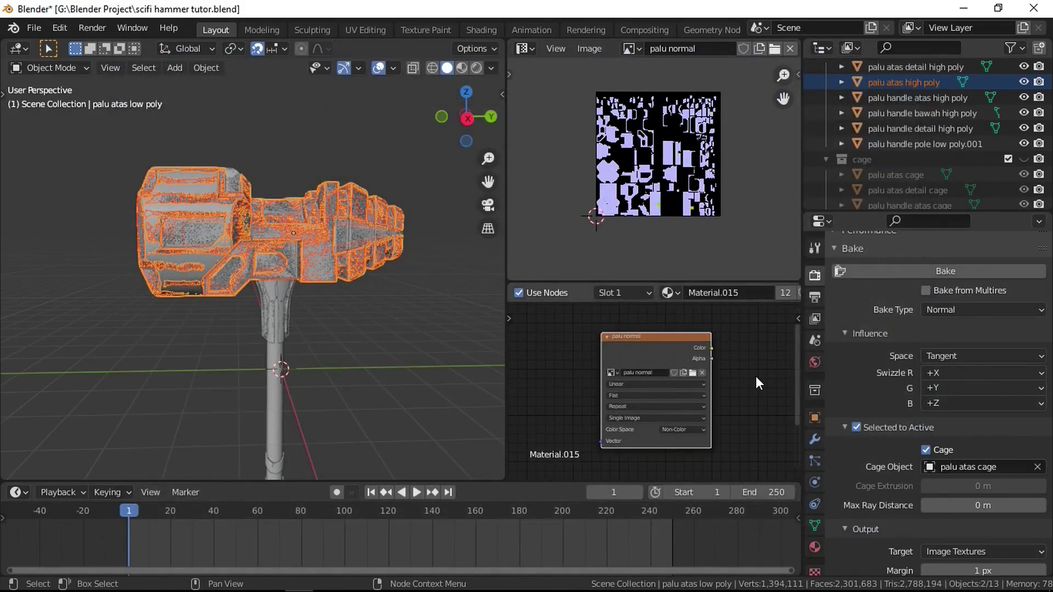
scroll(678, 224, "up", 2)
left_click(281, 287)
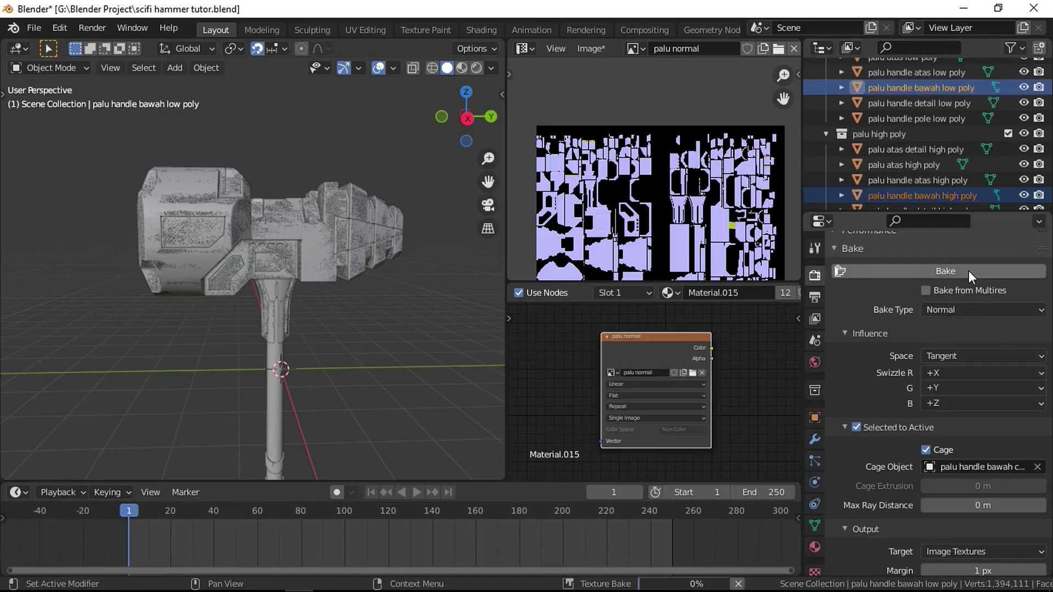
left_click(956, 270)
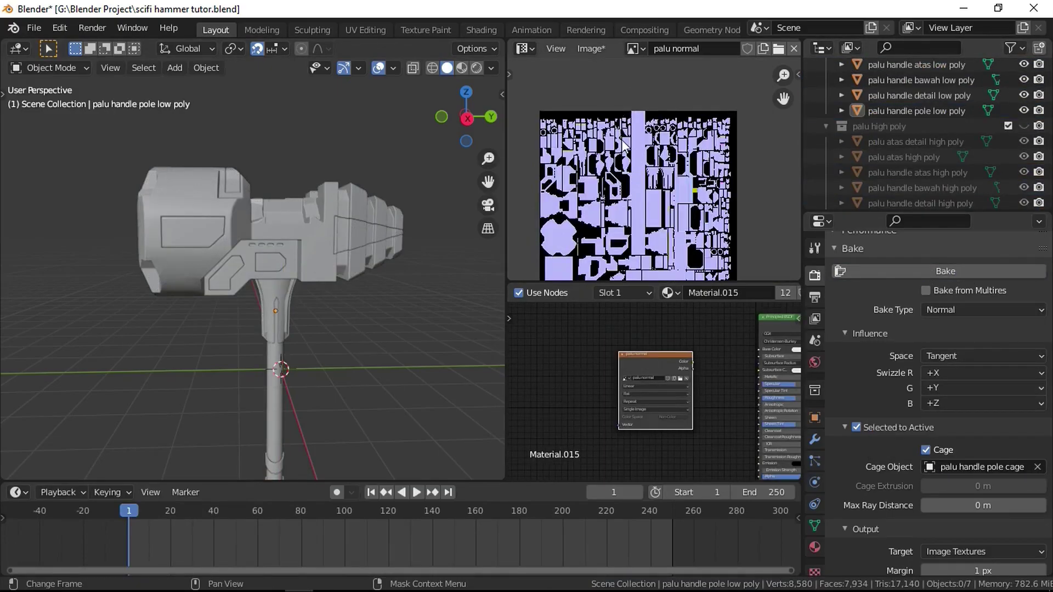
Save the updated palu normal image over its existing file
scroll(631, 159, "down", 3)
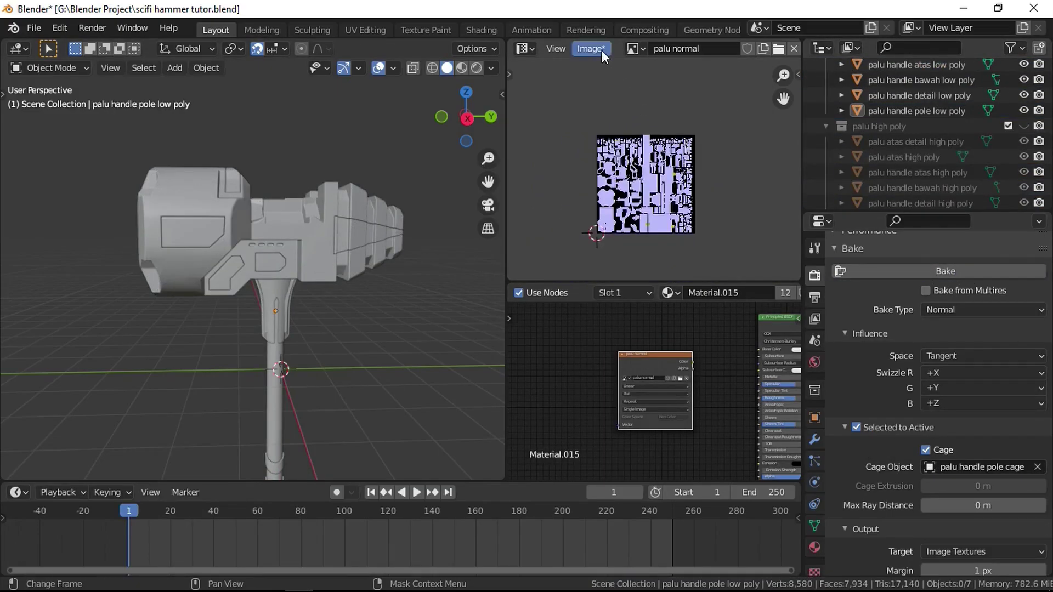
left_click(601, 51)
left_click(615, 173)
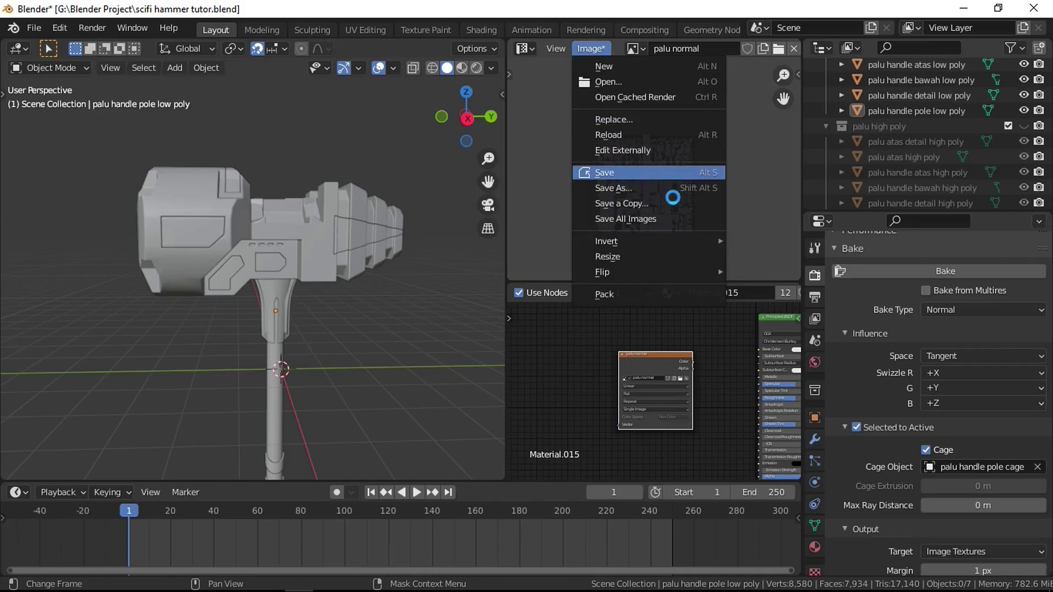
Move the palu normal texture node lower, beside the inputs of the Principled BSDF node
middle_click_drag(251, 364, 293, 360)
middle_click_drag(652, 391, 574, 340)
scroll(574, 340, "down", 3)
left_click_drag(585, 324, 564, 397)
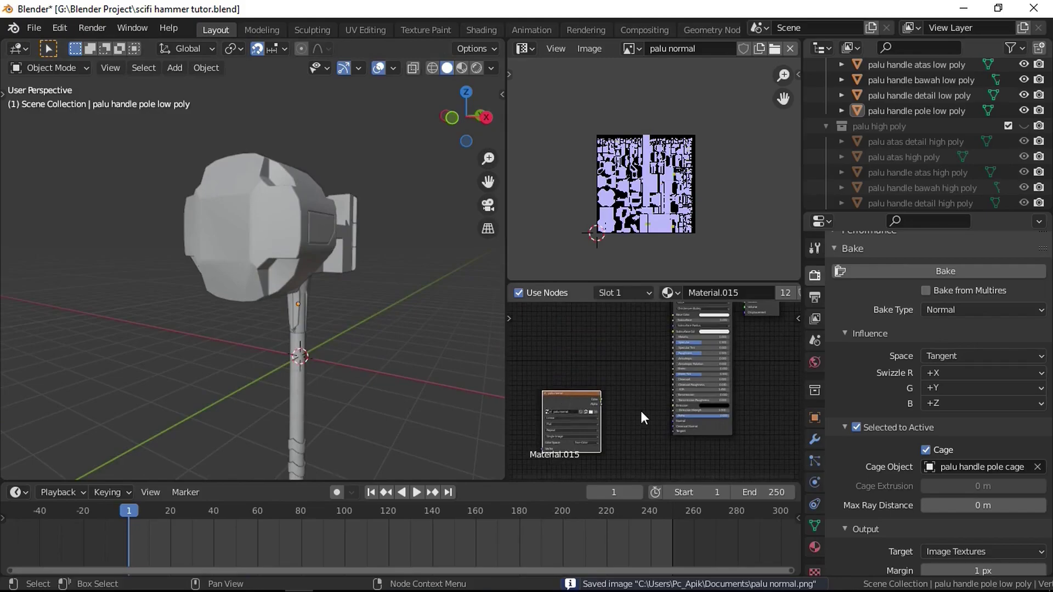
Add a Normal Map node linked to the Principled BSDF's Normal input and feed it the palu normal texture's Color
scroll(635, 409, "up", 2)
middle_click_drag(641, 417, 643, 384)
key("shift+a")
mouse_move(626, 369)
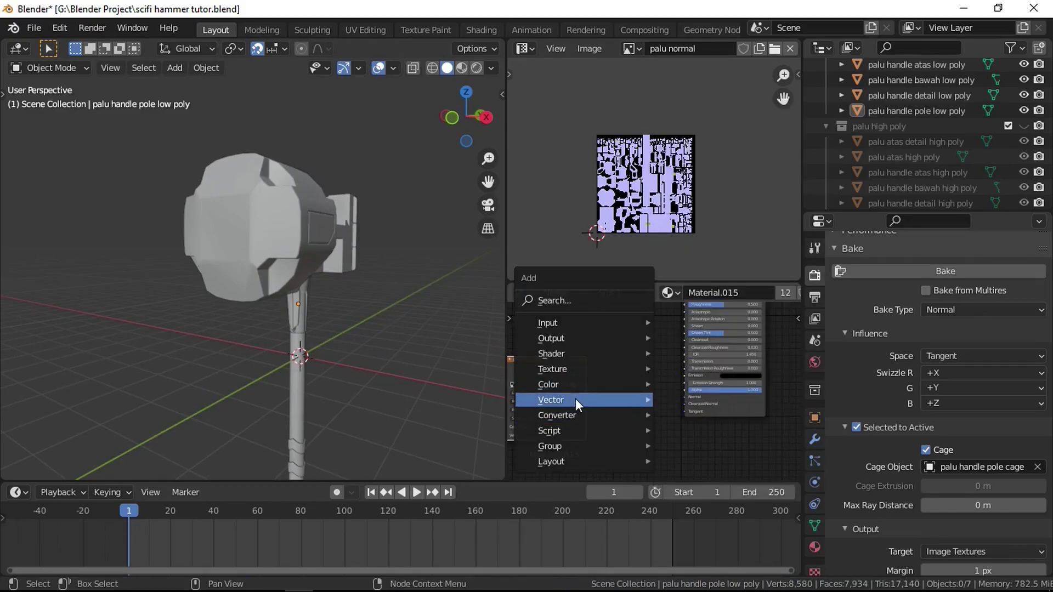
mouse_move(574, 398)
left_click(701, 466)
left_click(610, 349)
left_click_drag(586, 367, 609, 401)
Inspect the hammer head up close in Material Preview and switch the viewport to Rendered shading
key("z")
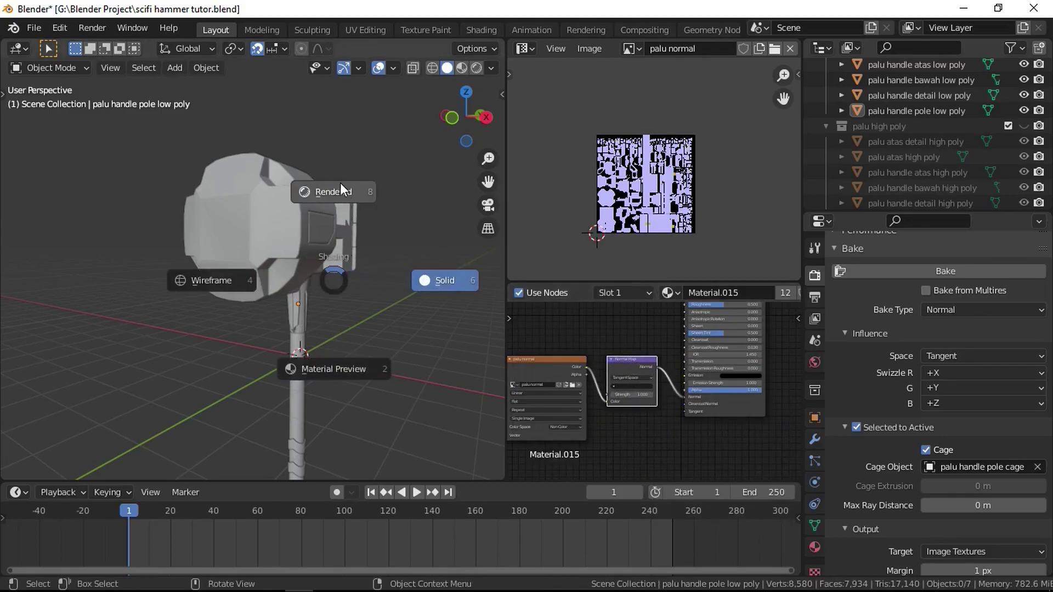
left_click(346, 370)
middle_click_drag(318, 325, 330, 377)
scroll(330, 377, "up", 3)
middle_click_drag(372, 289, 338, 335)
key("z")
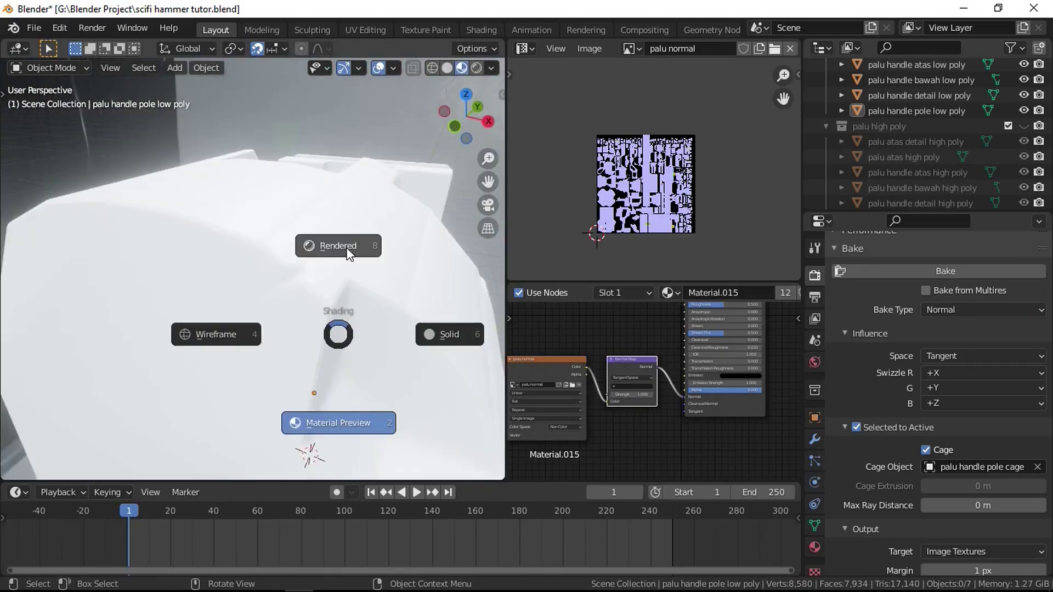
left_click(376, 191)
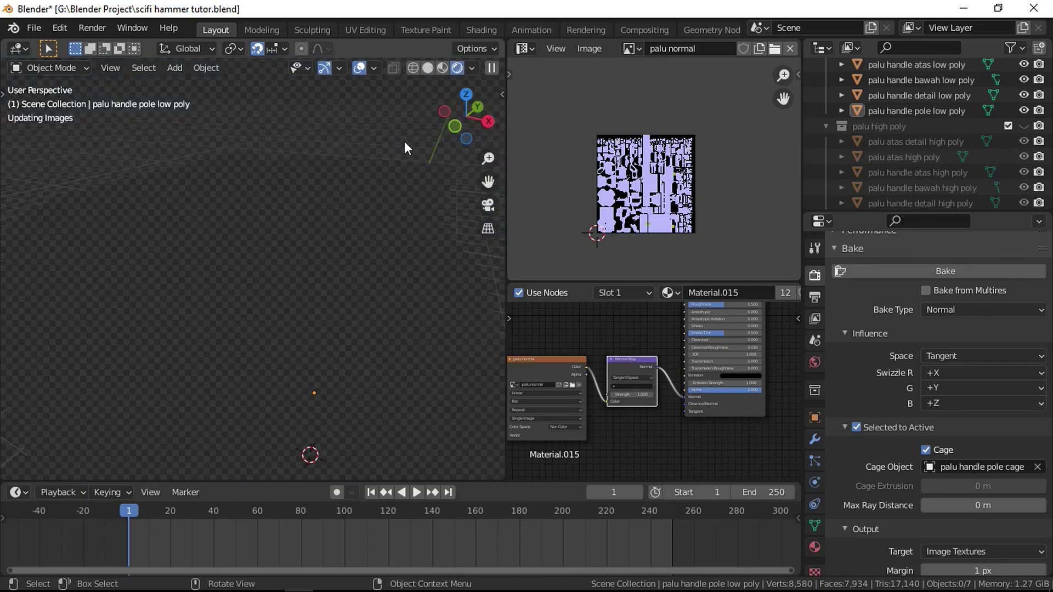
Inspect the hammer head in Rendered shading and return the viewport to Solid shading
scroll(356, 196, "down", 1)
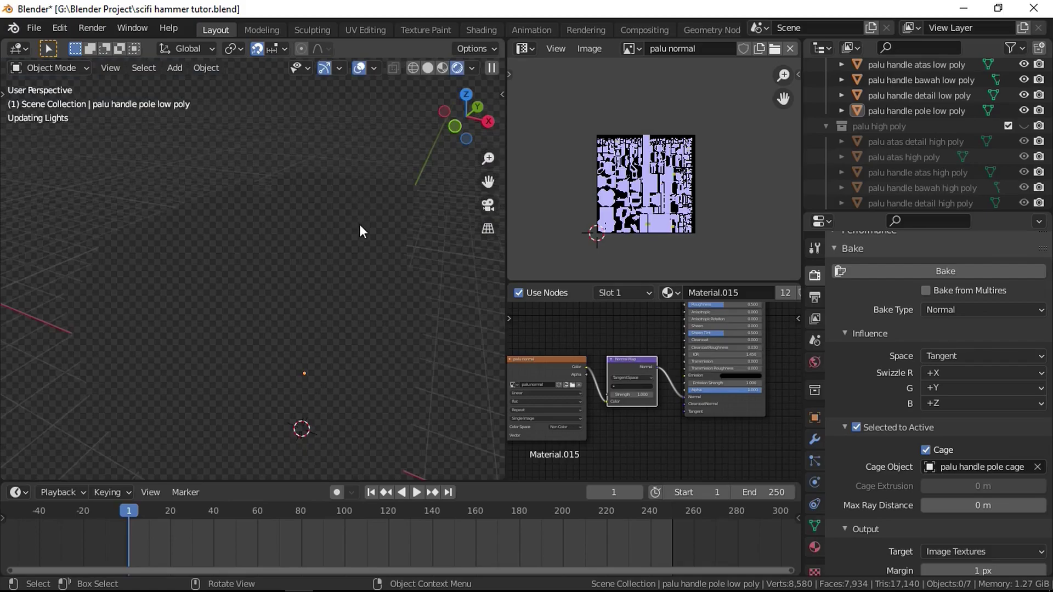
middle_click_drag(349, 296, 351, 272)
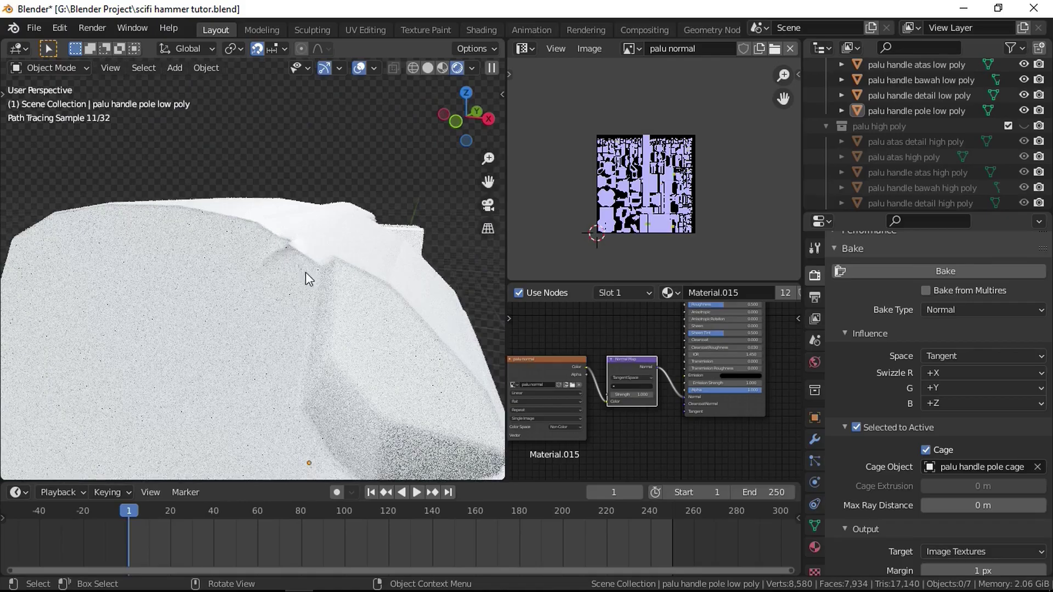
mouse_move(282, 312)
middle_mouse_down()
mouse_move(255, 272)
mouse_move(262, 265)
mouse_move(205, 288)
middle_mouse_up()
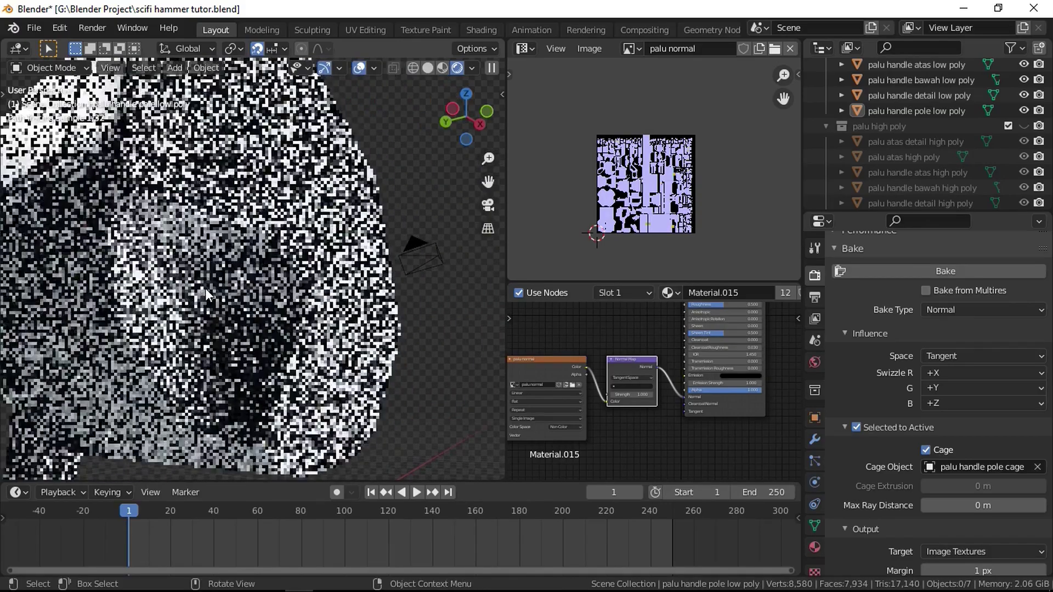
key("z")
mouse_move(307, 304)
middle_mouse_down()
mouse_move(109, 317)
mouse_move(246, 329)
mouse_move(155, 389)
mouse_move(5, 363)
mouse_move(326, 229)
mouse_move(360, 301)
mouse_move(233, 256)
middle_mouse_up()
scroll(110, 316, "up", 2)
scroll(248, 329, "down", 3)
key("z")
Delete the Normal Map node and move the palu normal texture node away from the Principled BSDF node
left_click(608, 337)
scroll(615, 346, "down", 3)
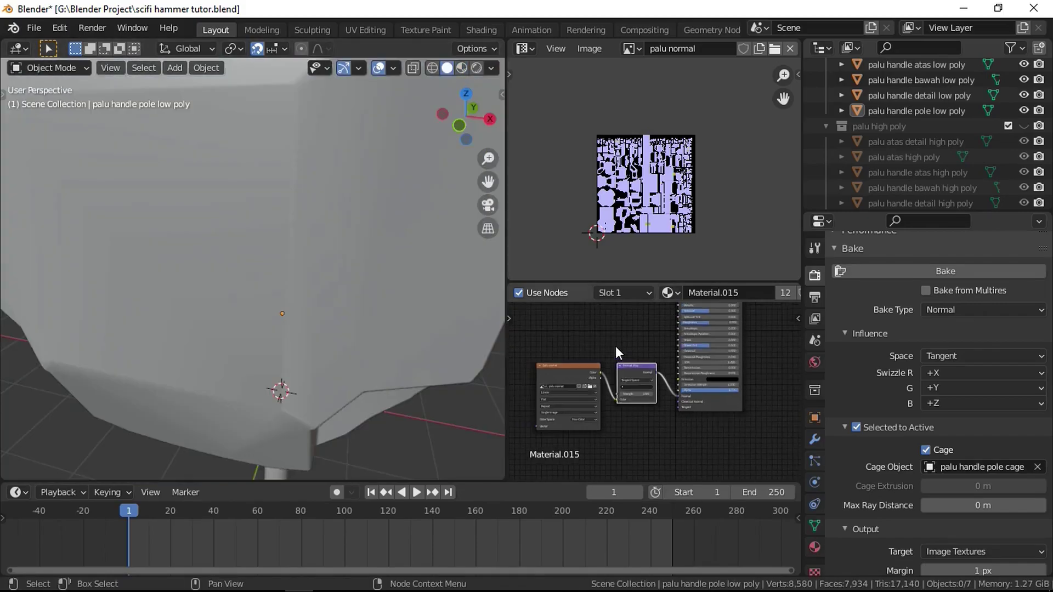
scroll(155, 300, "down", 4)
scroll(161, 302, "up", 3)
key("x")
left_click_drag(567, 366, 551, 454)
middle_click_drag(558, 386, 610, 427)
scroll(92, 327, "down", 2)
mouse_move(92, 327)
middle_mouse_down()
mouse_move(170, 319)
mouse_move(89, 309)
middle_mouse_up()
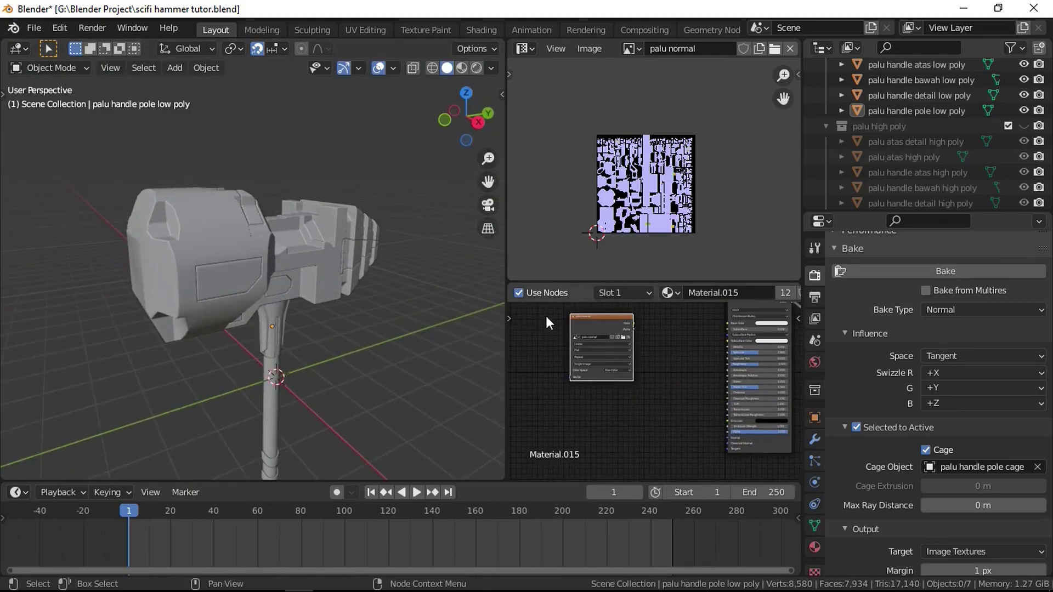
middle_click_drag(604, 333, 629, 404)
scroll(630, 403, "down", 1)
left_click_drag(627, 397, 609, 346)
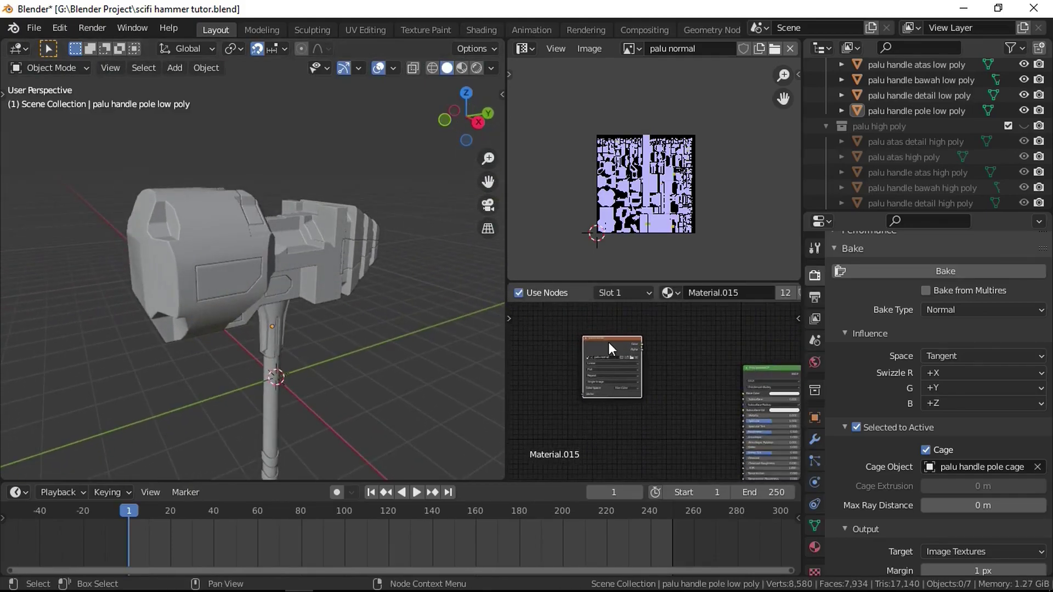
Duplicate the palu normal texture node, place the copy below the original and unlink the copy's image
key("shift+d")
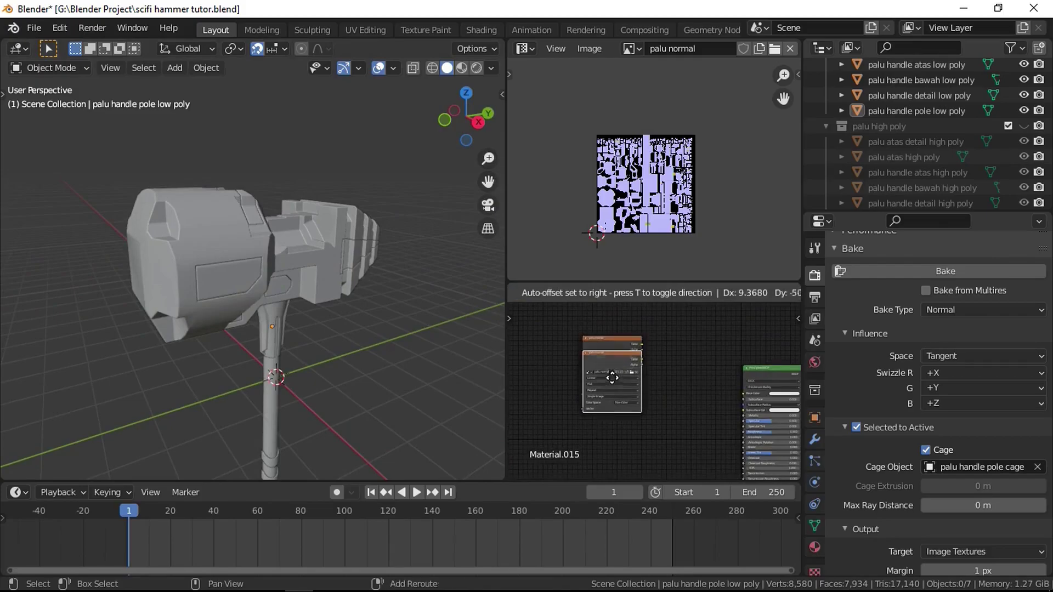
left_click(602, 439)
scroll(602, 439, "up", 6)
middle_click_drag(602, 439, 652, 286)
scroll(652, 287, "up", 1)
scroll(654, 429, "up", 5)
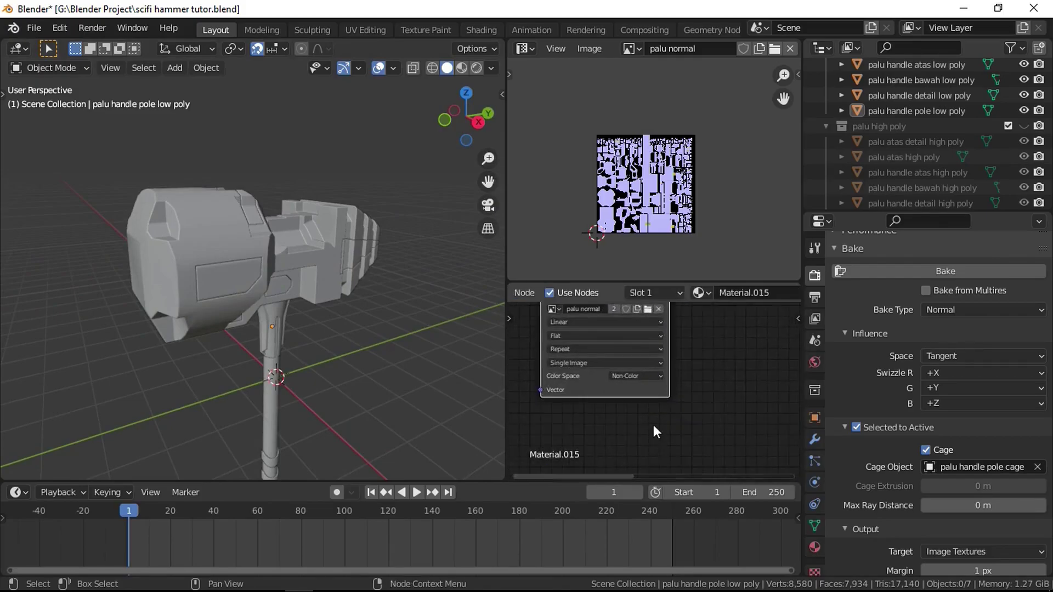
middle_click_drag(651, 406, 662, 513)
left_click(670, 393)
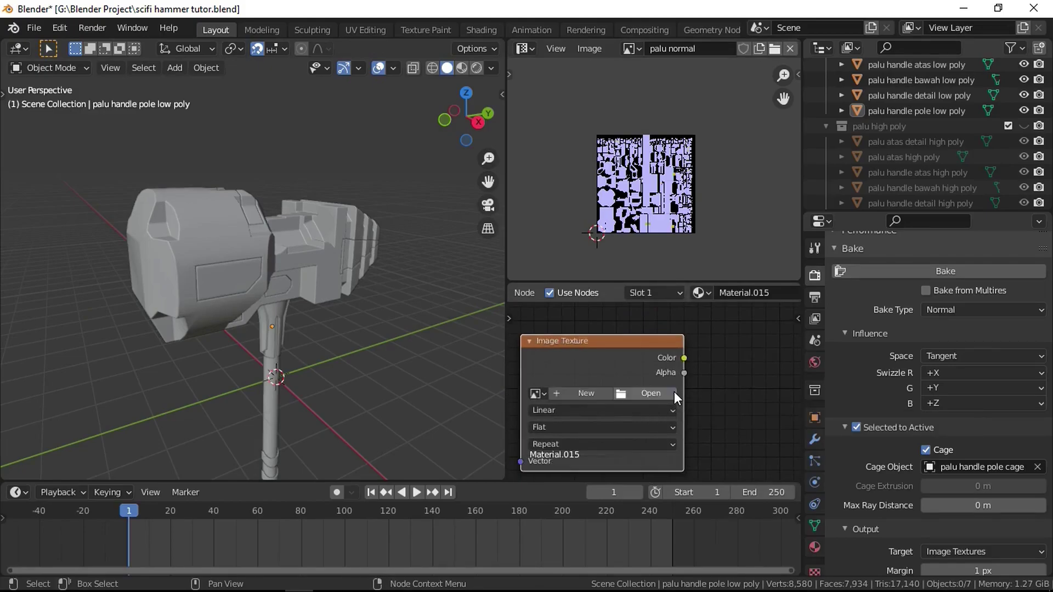
Create a blank black 2048 x 2048 px, 32-bit float image named palu curvature in the duplicated texture node
left_click(588, 394)
left_click(621, 420)
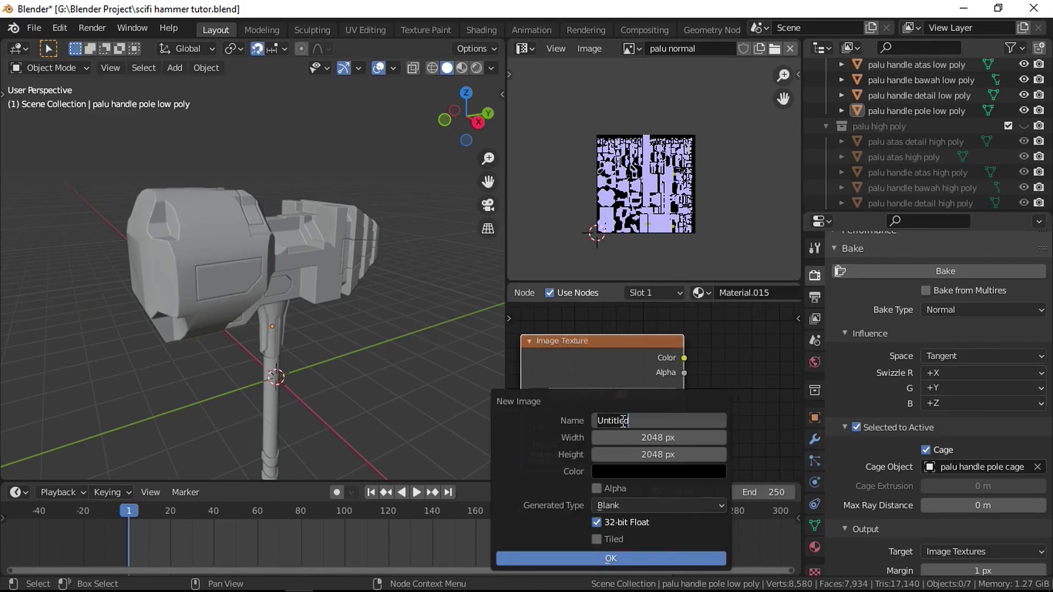
type("palu curvature")
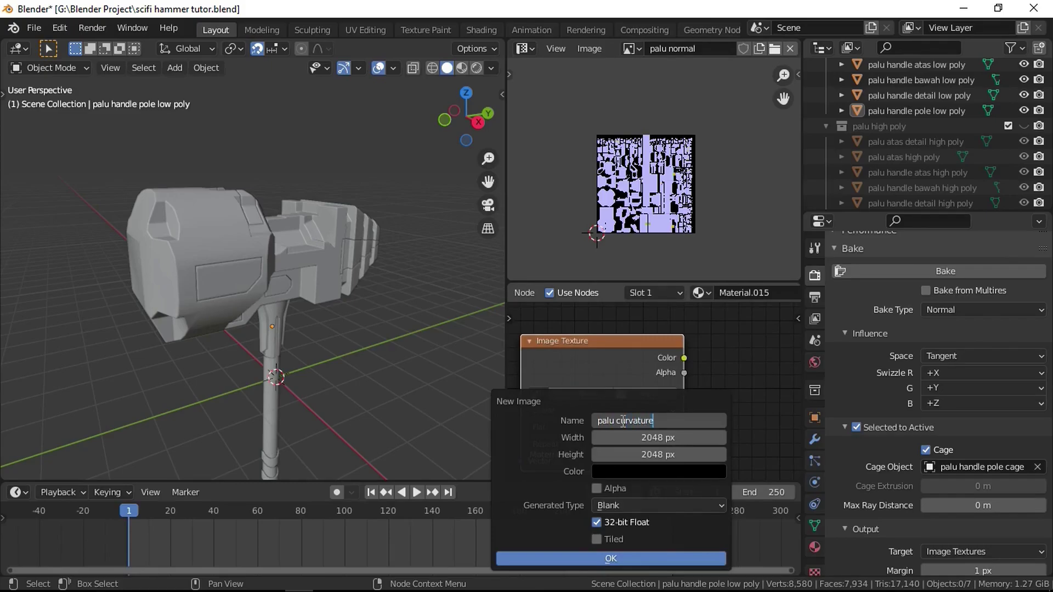
left_click(623, 559)
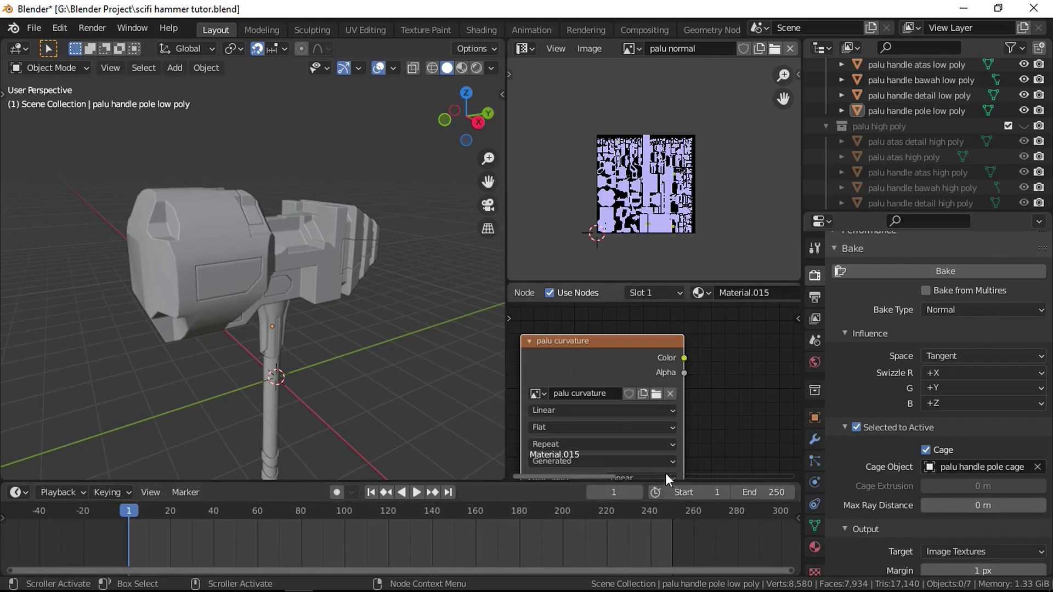
Show the palu curvature image in the Image Editor and set its color space to Non-Color
scroll(652, 389, "down", 3)
left_click(630, 49)
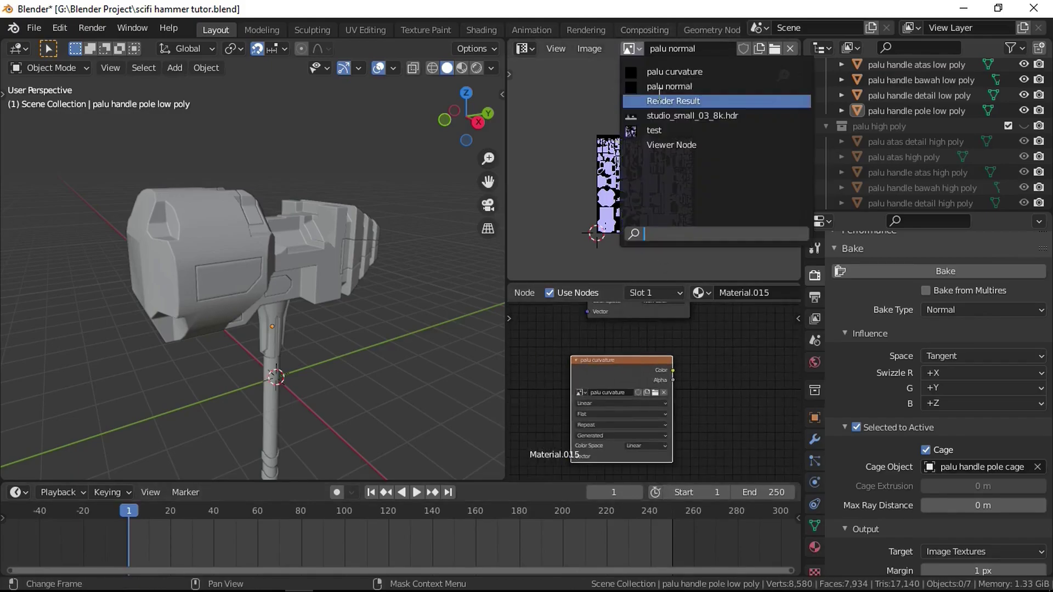
left_click(686, 72)
key("n")
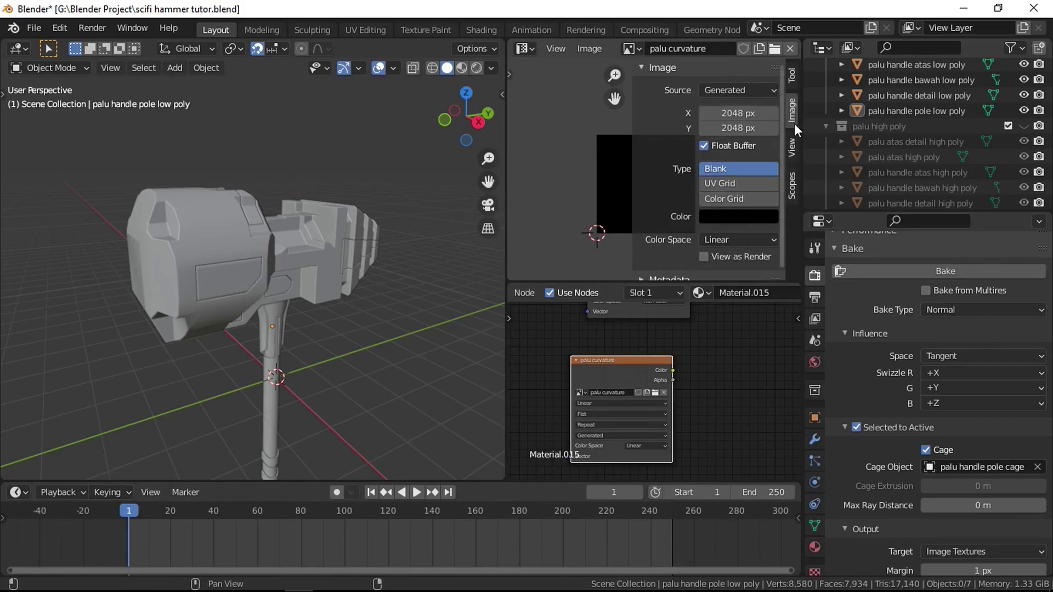
left_click(745, 243)
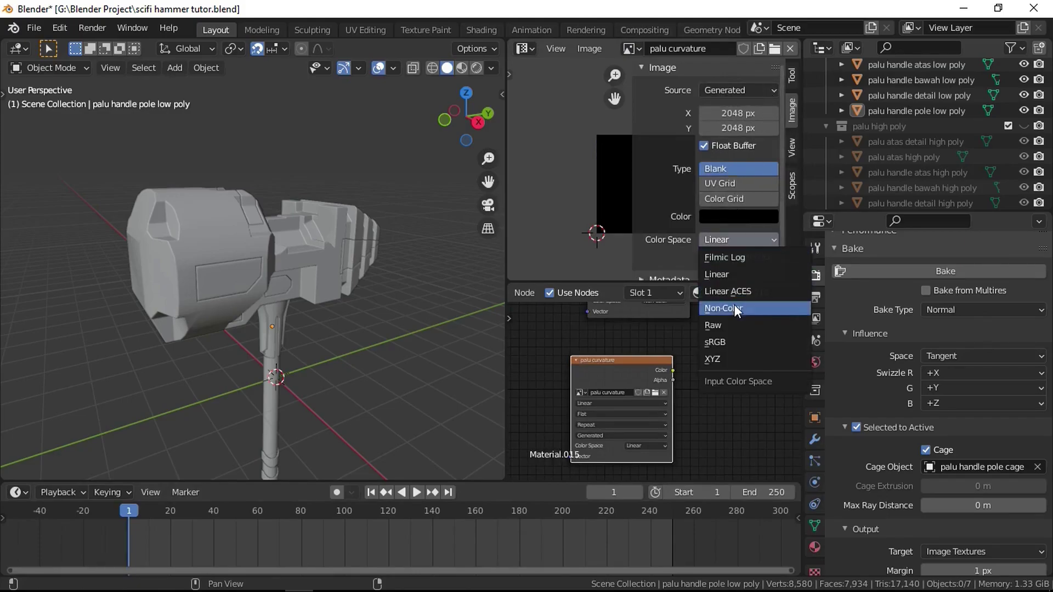
left_click(734, 304)
key("n")
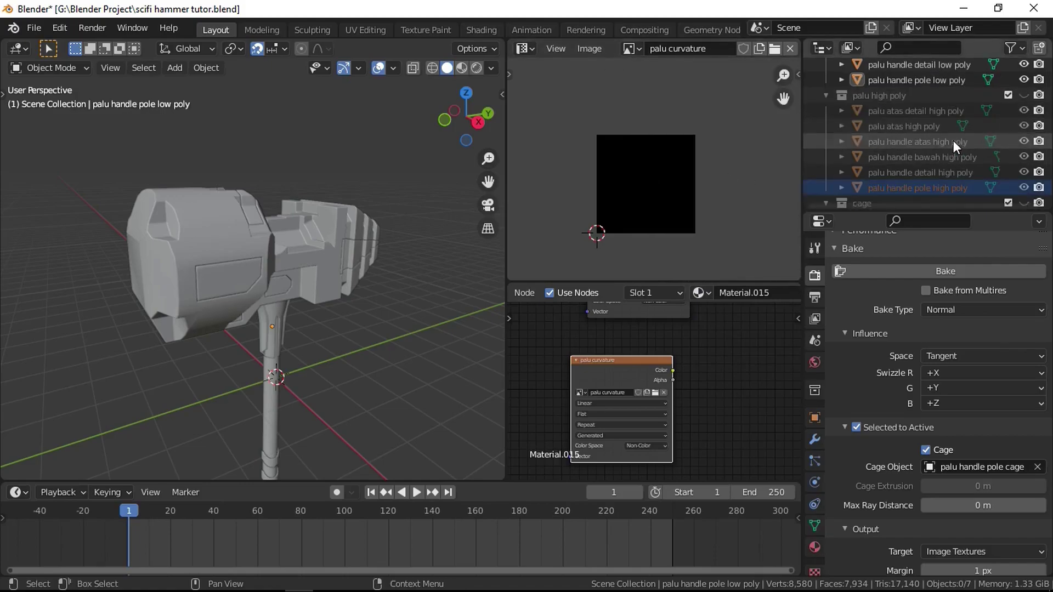
Hide the low-poly collection and show the palu high poly collection
scroll(965, 137, "up", 2)
left_click(1023, 80)
scroll(1009, 110, "down", 1)
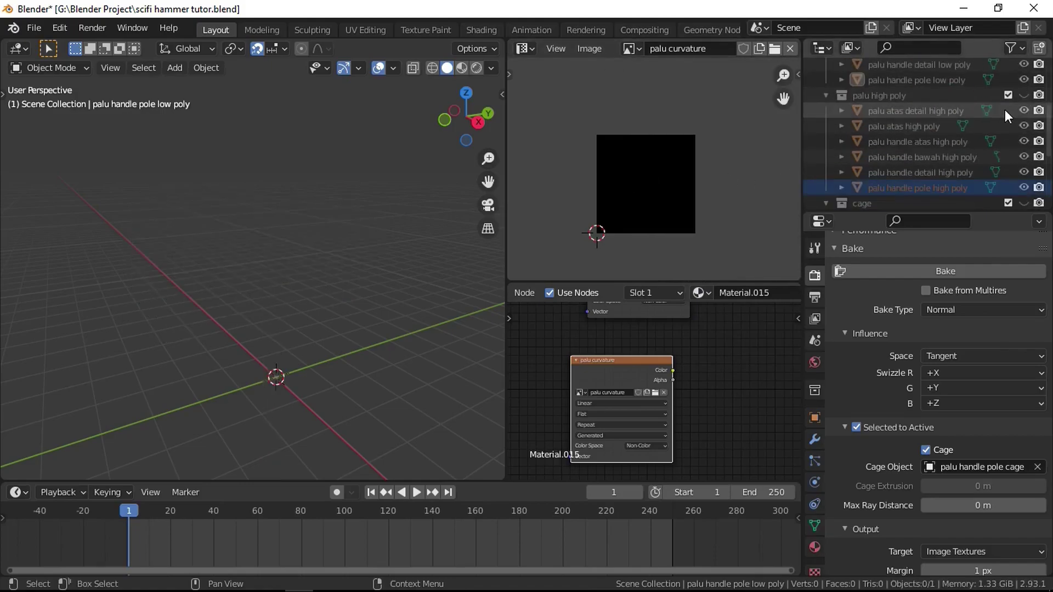
scroll(1004, 110, "down", 2)
left_click(1023, 96)
scroll(393, 252, "down", 8)
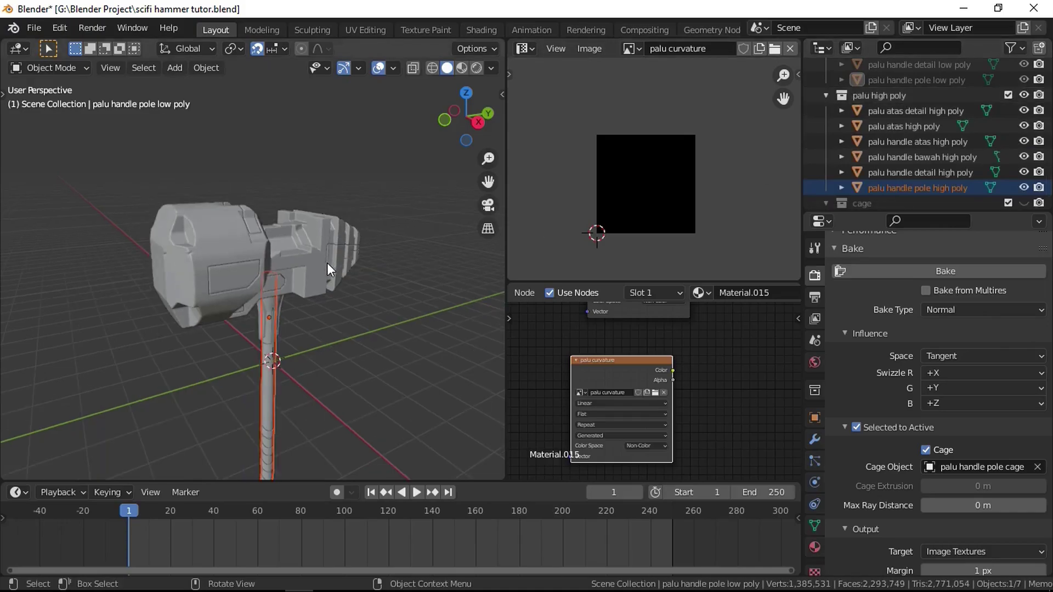
Select all six high-poly hammer parts and unlink Material.015 from the active low-poly handle pole
left_click_drag(198, 419, 294, 221)
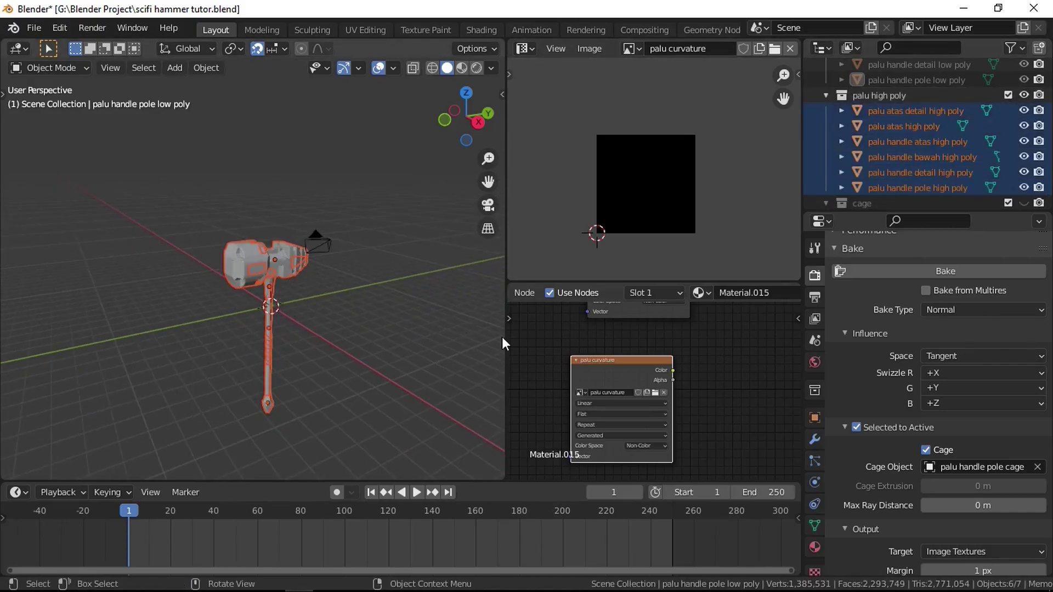
scroll(752, 288, "down", 5)
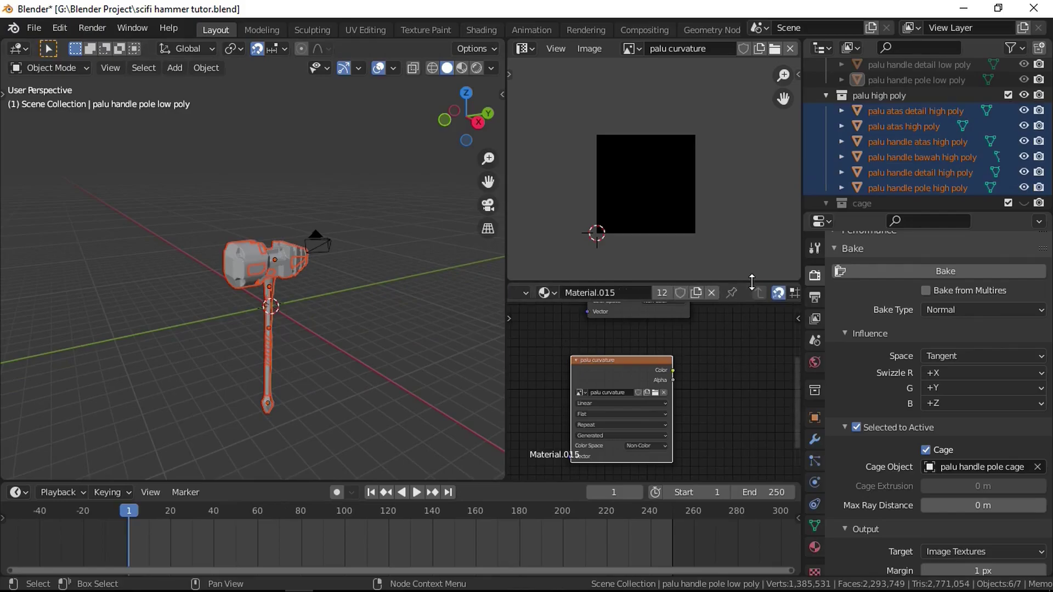
scroll(697, 327, "down", 4)
left_click(712, 293)
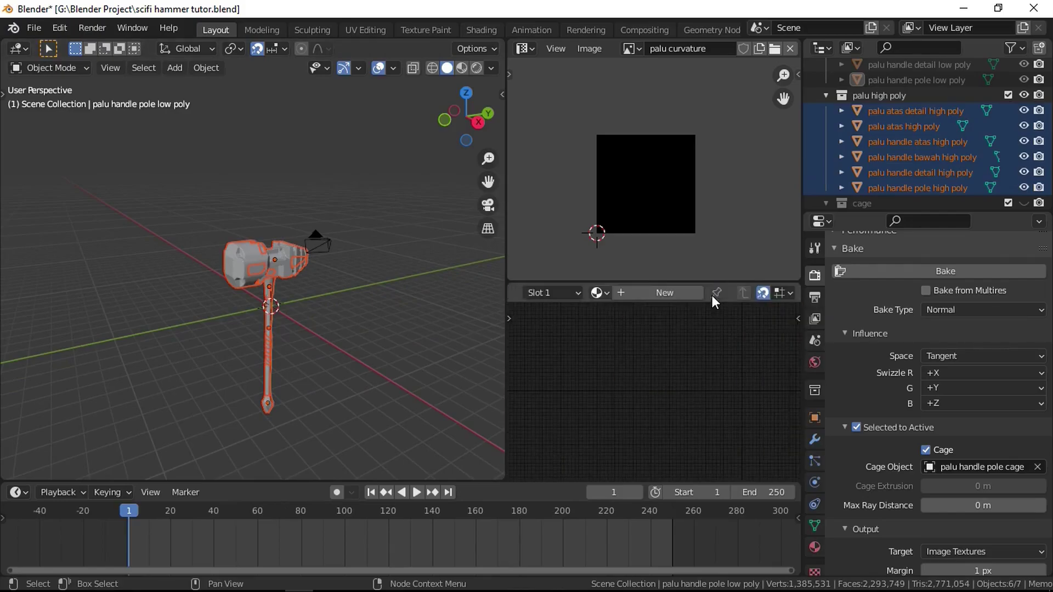
Undo the recent changes and make palu atas high poly the active object among the selected high-poly parts
scroll(318, 307, "up", 2)
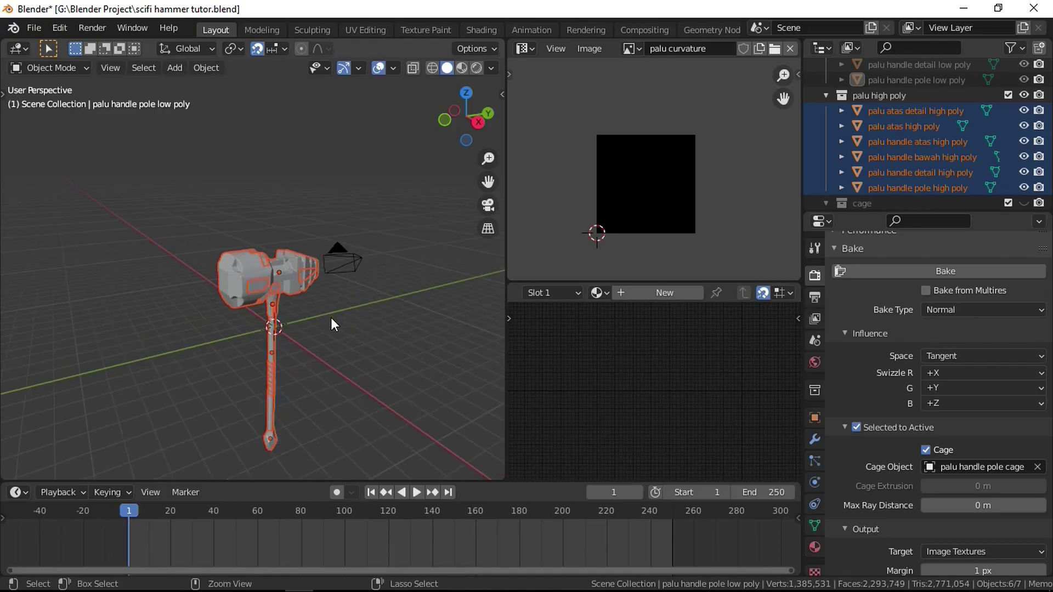
left_click(301, 296)
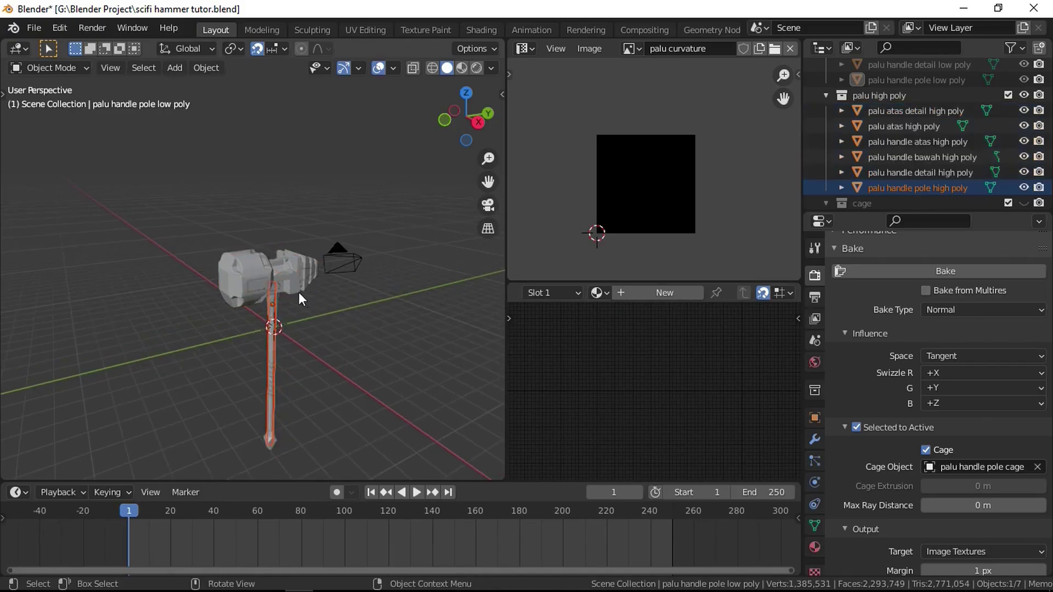
left_click(252, 271, "shift")
key("ctrl+z")
key("ctrl+z")
key("ctrl+z")
left_click(247, 261, "shift")
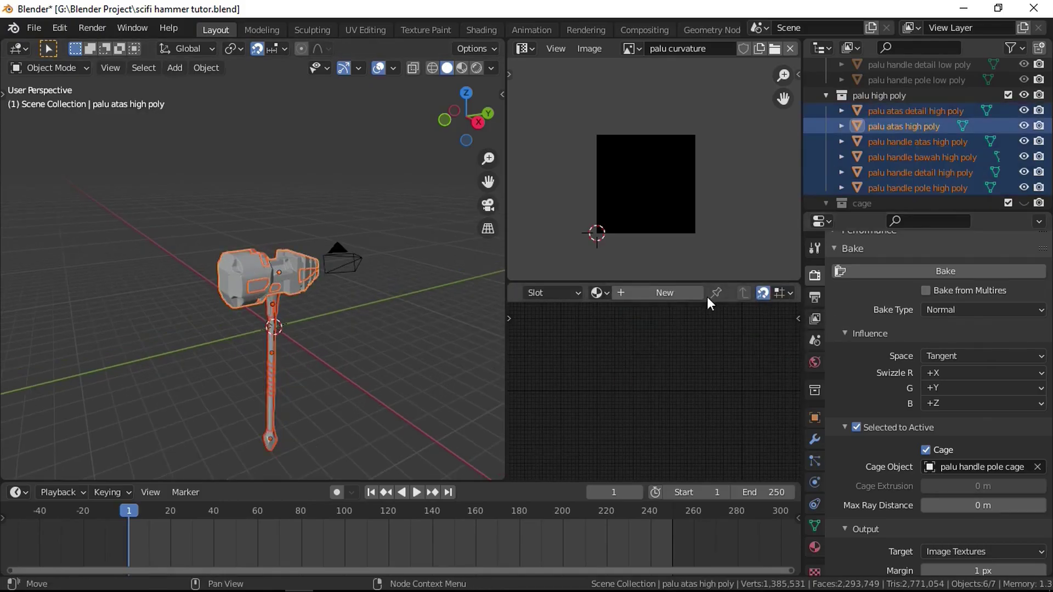
Create a new material on palu atas high poly and link it to all selected high-poly parts
left_click(673, 292)
key("ctrl+l")
left_click(334, 357)
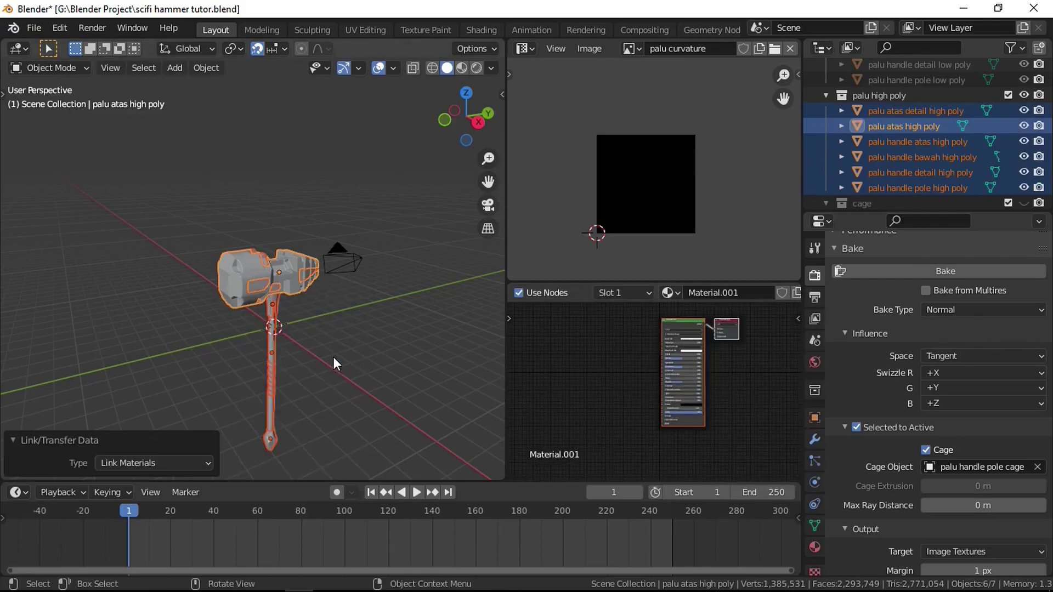
Add a Geometry node to the high-poly material, in the empty space before the Principled BSDF node
scroll(663, 373, "up", 5)
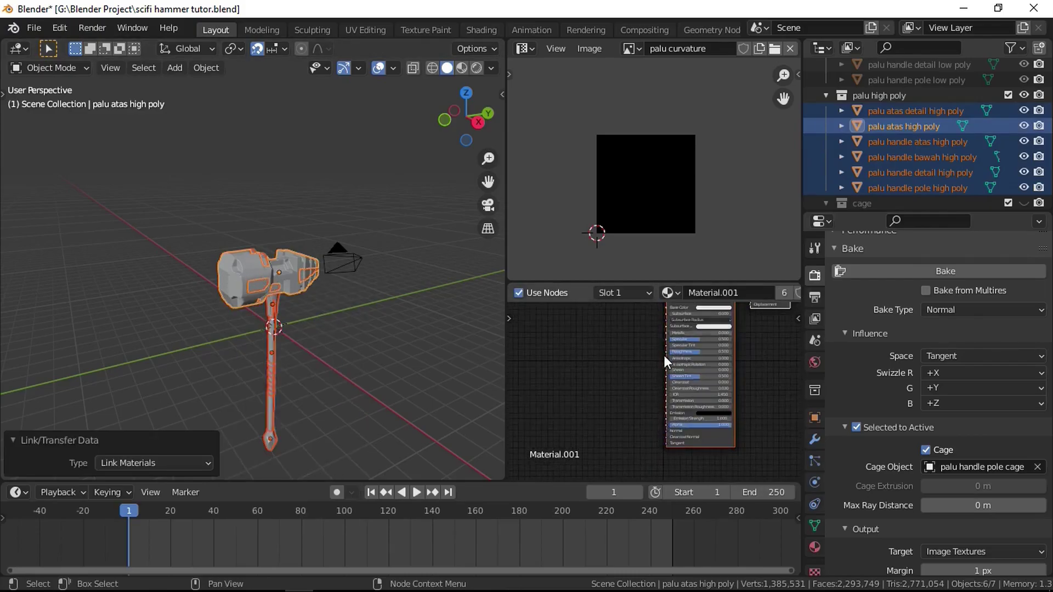
middle_click_drag(654, 380, 673, 401)
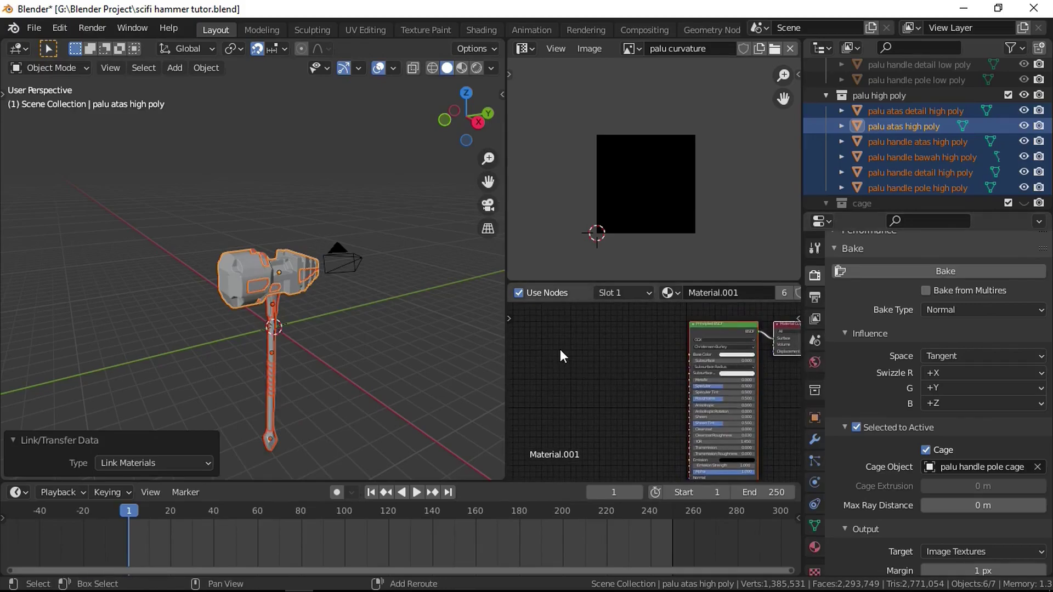
key("shift+a")
mouse_move(511, 312)
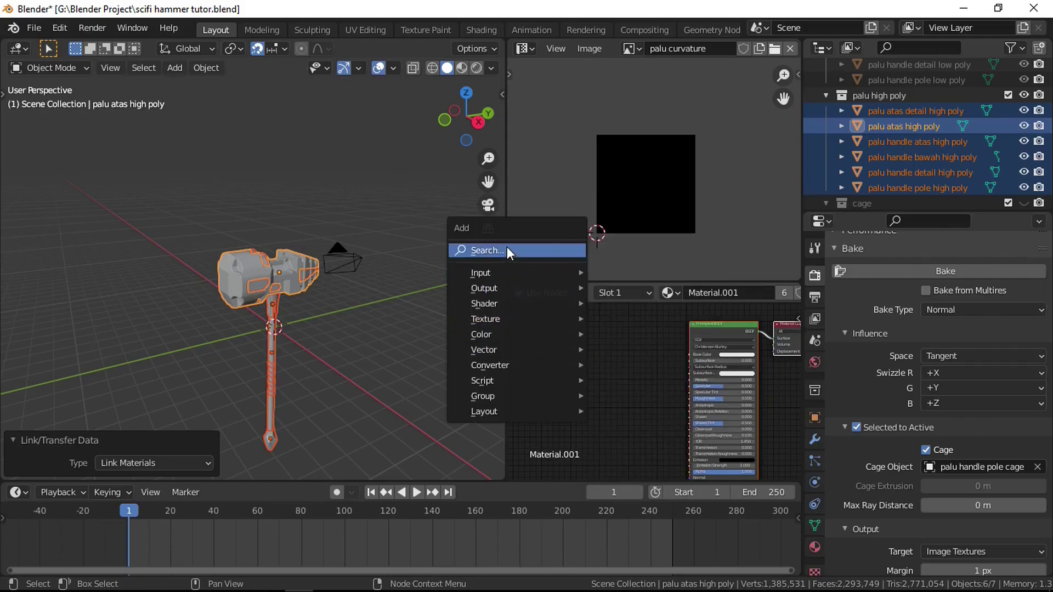
left_click(507, 250)
type("ge")
left_click(525, 276)
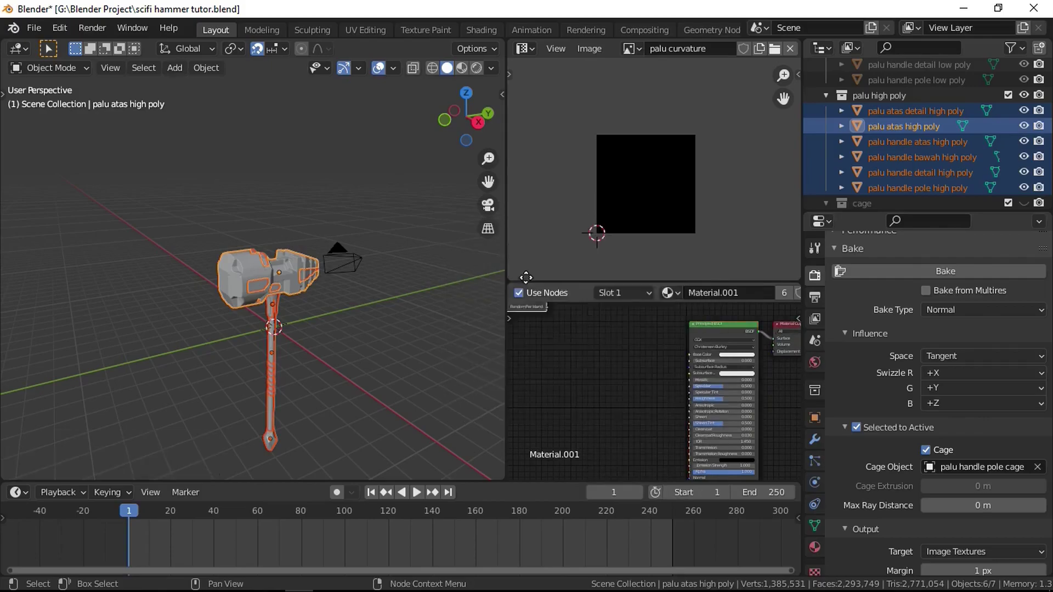
left_click(581, 363)
Delete the Principled BSDF node from the high-poly material
scroll(583, 360, "up", 1)
middle_click_drag(583, 361, 629, 392)
scroll(630, 391, "down", 3)
left_click(730, 341)
key("Delete")
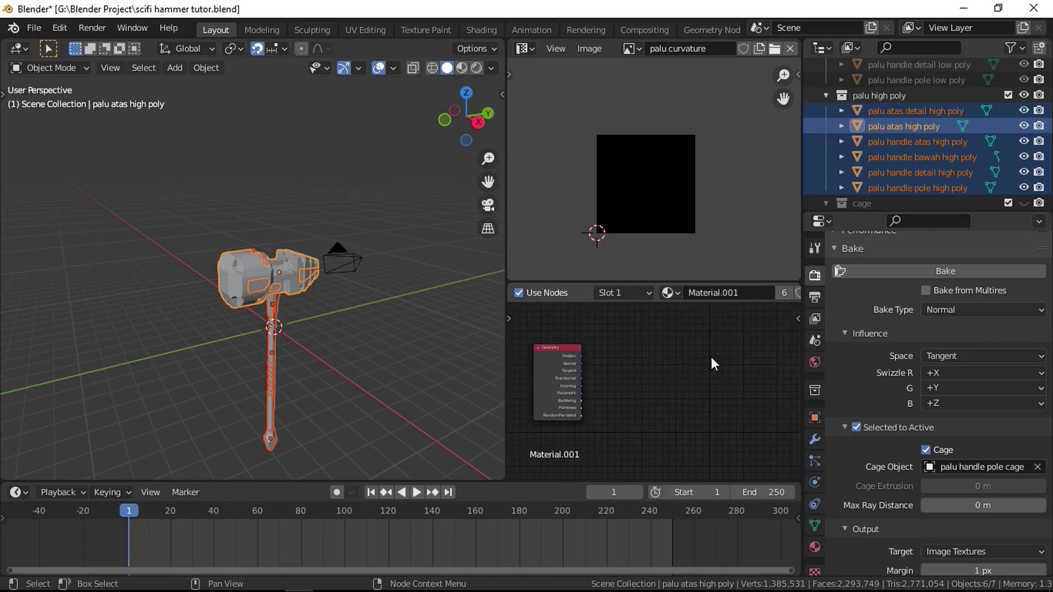
Add an Emission node fed by the Geometry node's Pointiness and link it to the Material Output's Surface
key("shift+a")
mouse_move(620, 412)
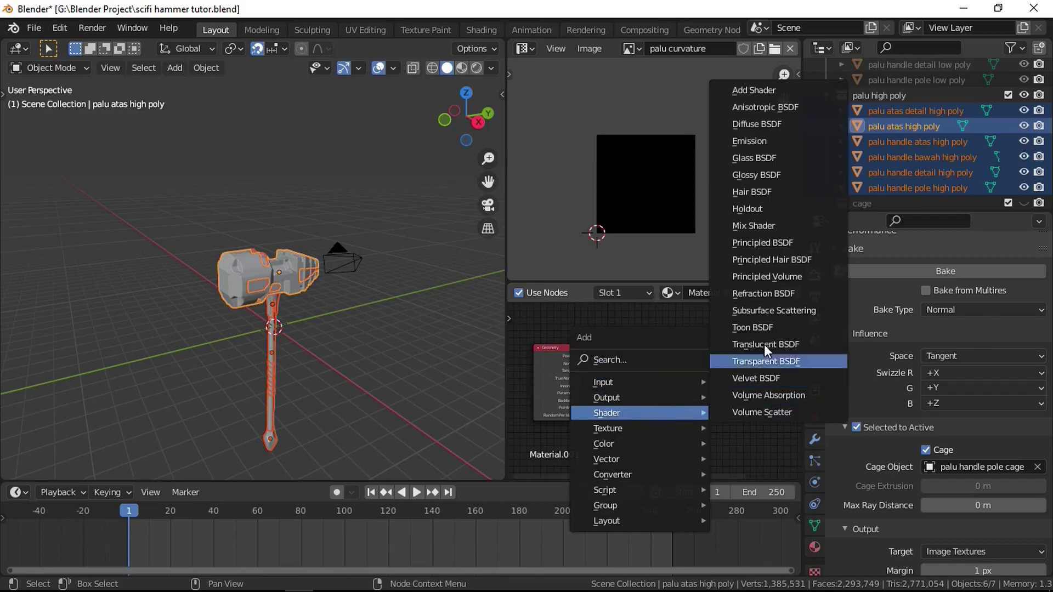
left_click(763, 141)
left_click(706, 349)
scroll(577, 384, "up", 1)
left_click_drag(578, 384, 714, 373)
middle_click_drag(714, 373, 615, 357)
left_click_drag(640, 354, 697, 341)
Set the world background strength to 0 and preview the deselected high-poly hammer in Rendered shading
left_click(814, 362)
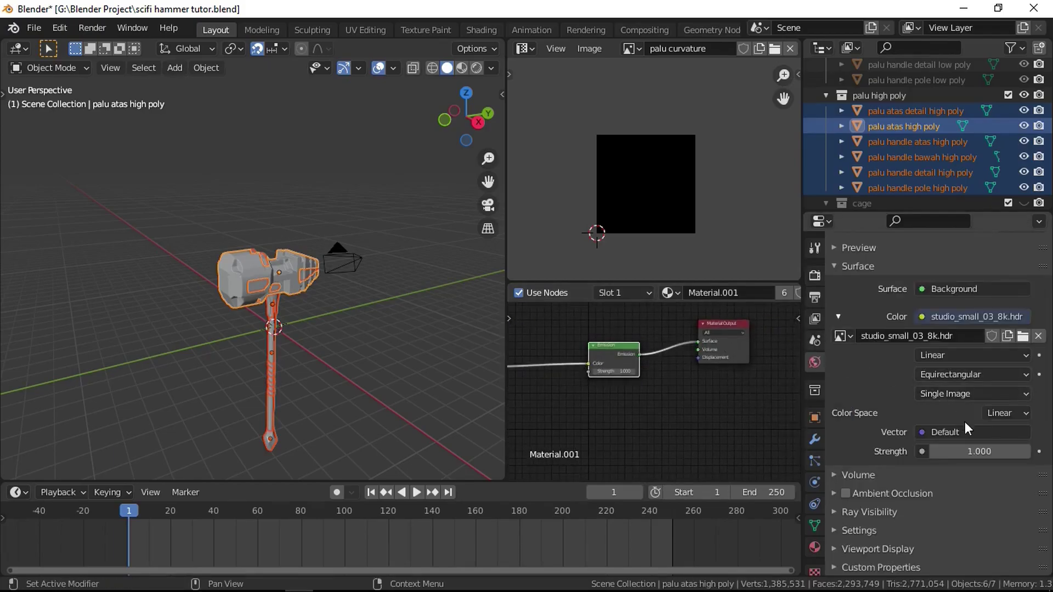
left_click(413, 363)
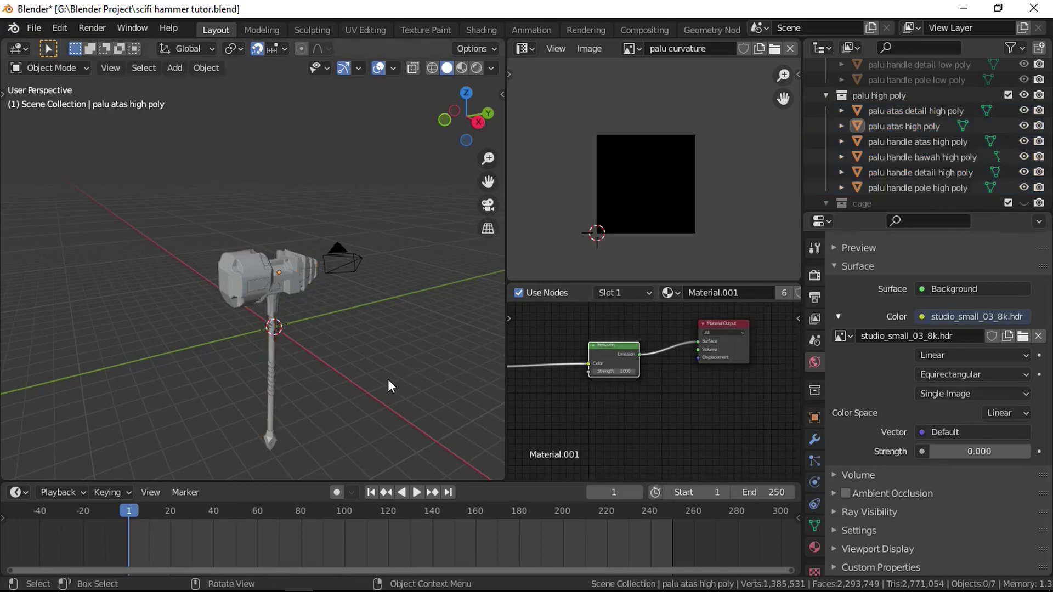
key("z")
left_click(390, 211)
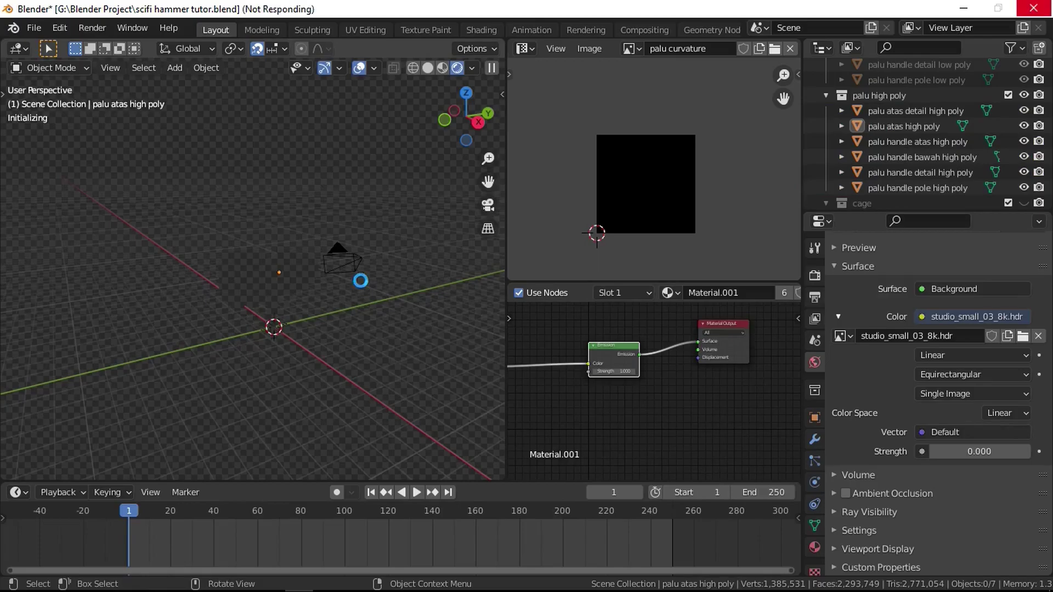
scroll(360, 281, "up", 3)
middle_click_drag(326, 368, 296, 369)
scroll(297, 370, "up", 2)
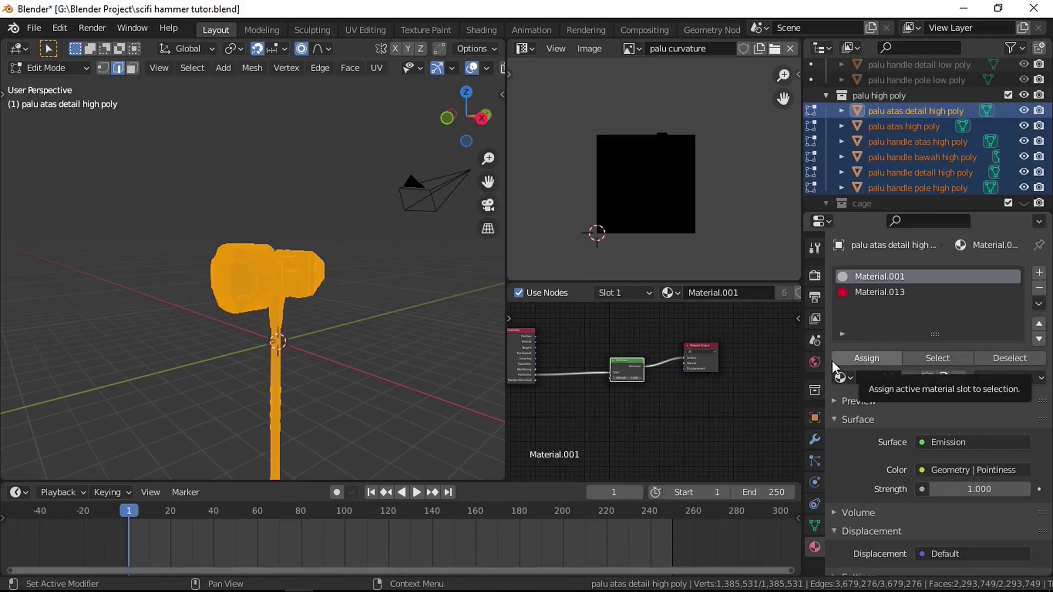
Assign Material.001 to all the selected high-poly faces, return to Object Mode and preview the deselected hammer in Rendered shading
left_click(866, 358)
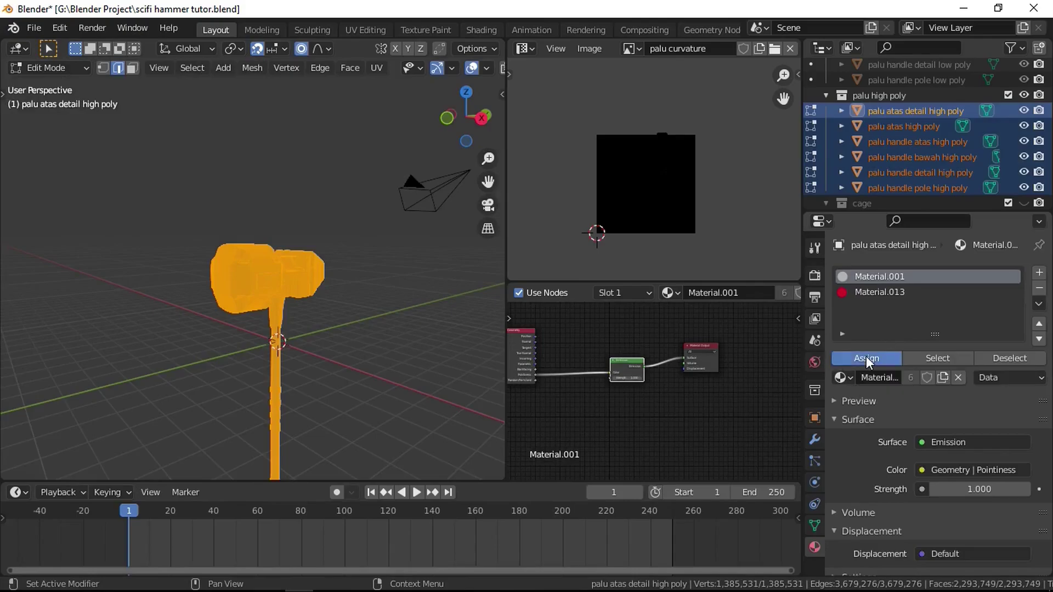
key("Tab")
left_click(349, 334)
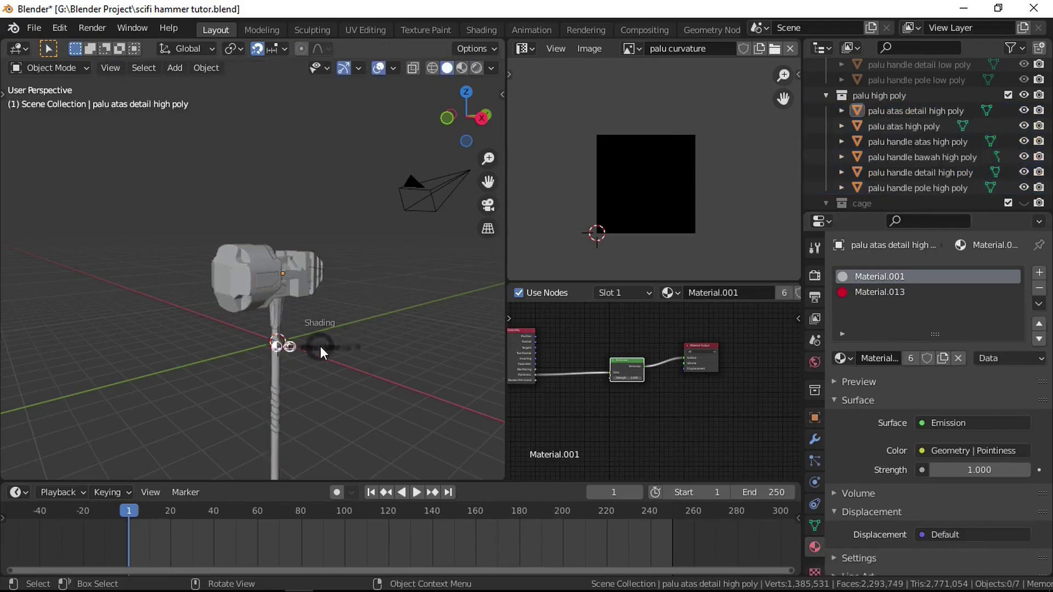
key("z")
left_click(324, 257)
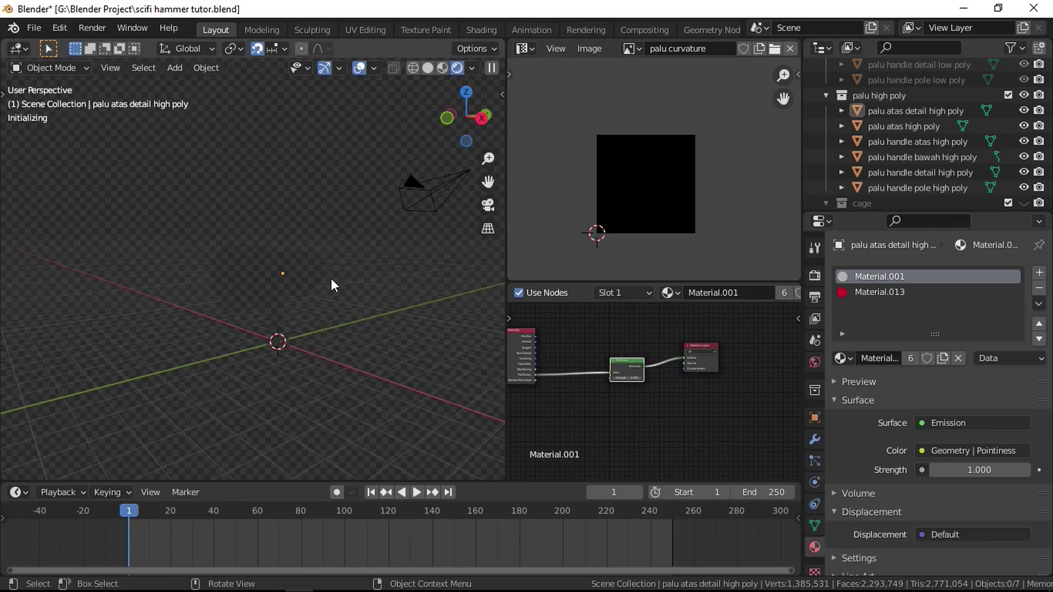
scroll(331, 278, "up", 6)
middle_click_drag(331, 278, 298, 286)
Insert a ColorRamp node on the link between the Geometry node's Pointiness and the Emission node's Color
middle_click_drag(582, 362, 642, 341)
scroll(641, 346, "up", 2)
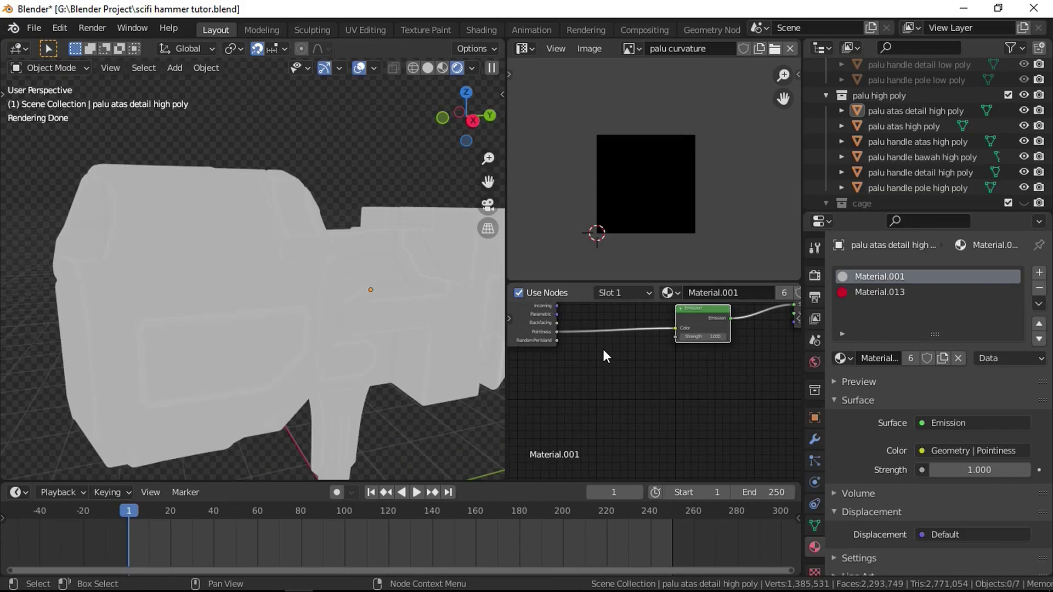
key("shift+a")
mouse_move(551, 366)
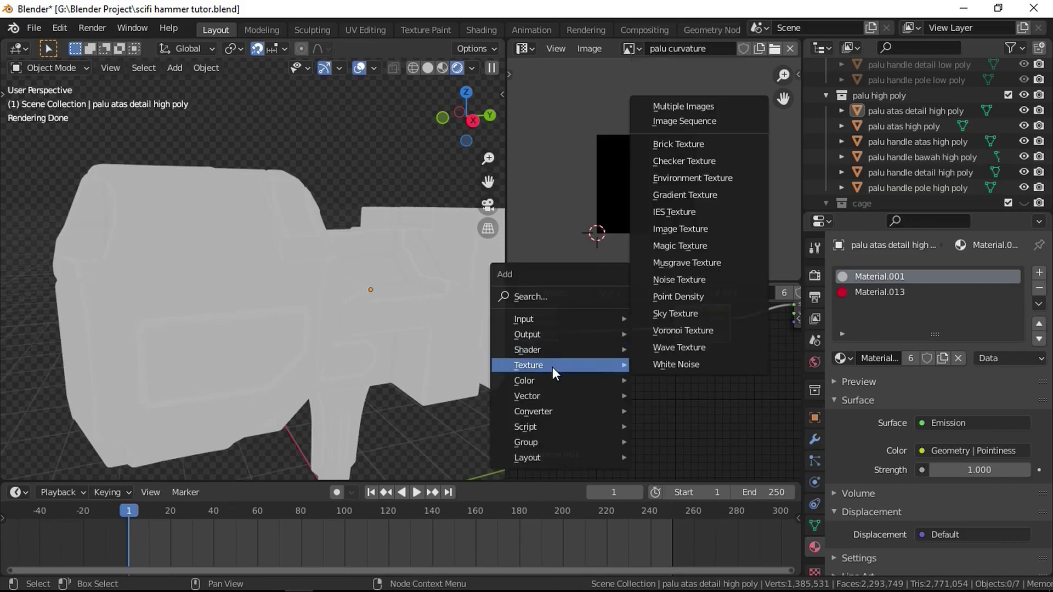
mouse_move(558, 410)
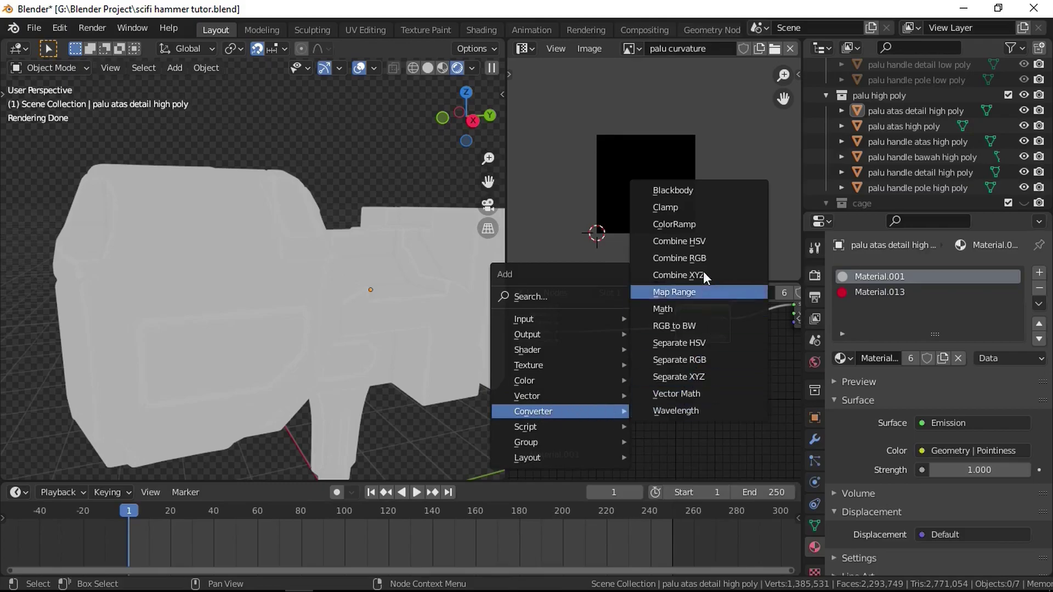
left_click(680, 225)
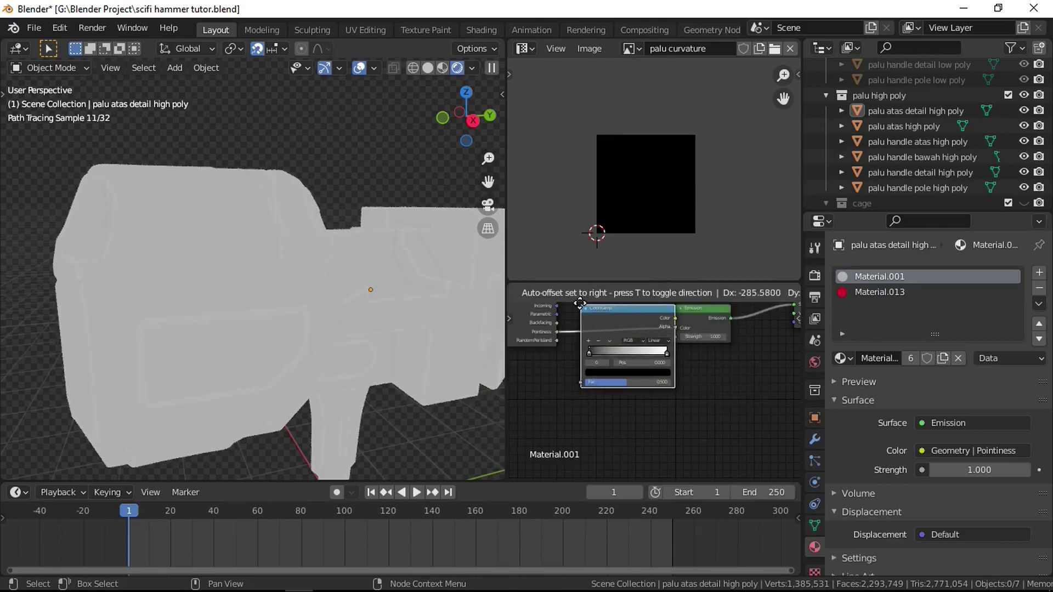
left_click(570, 324)
scroll(570, 323, "up", 2)
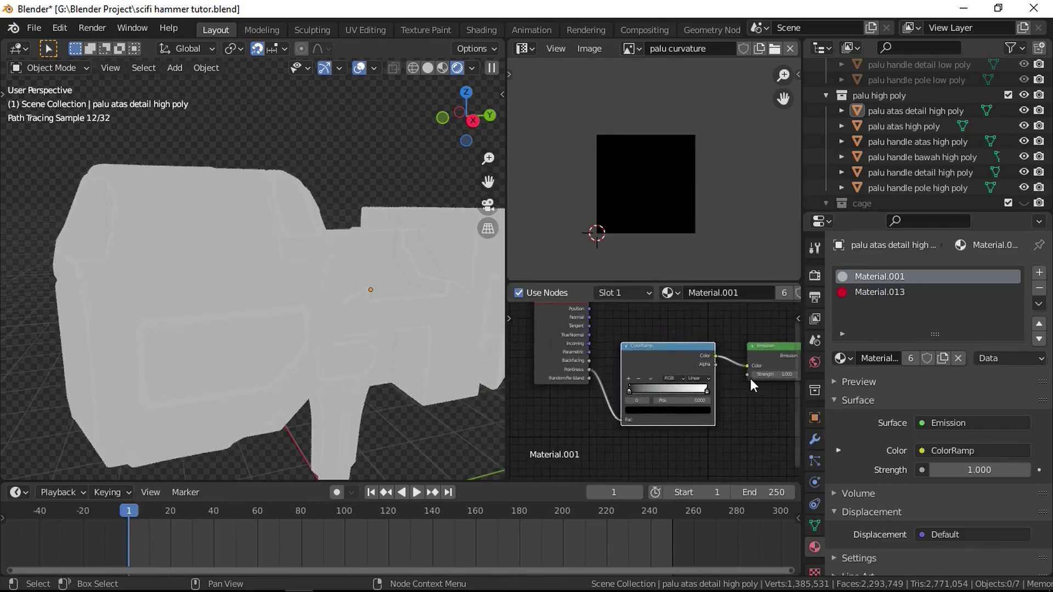
Tighten the ColorRamp to bring out the edges, placing the black stop at 0.477 and the white stop at 0.700
scroll(679, 380, "up", 1)
scroll(679, 379, "up", 1)
left_click_drag(613, 387, 675, 386)
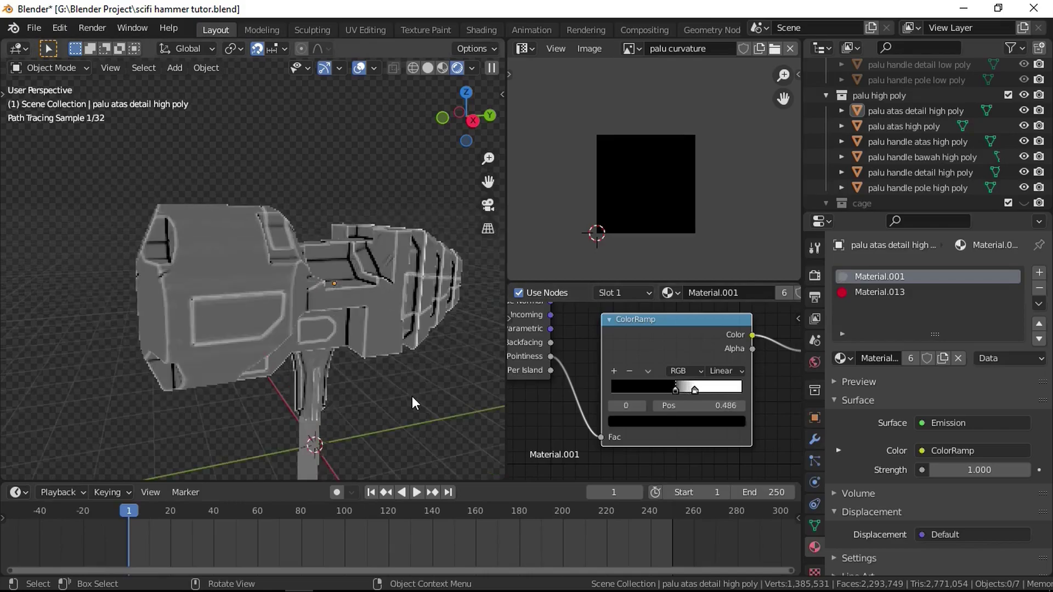
middle_click_drag(413, 396, 344, 367)
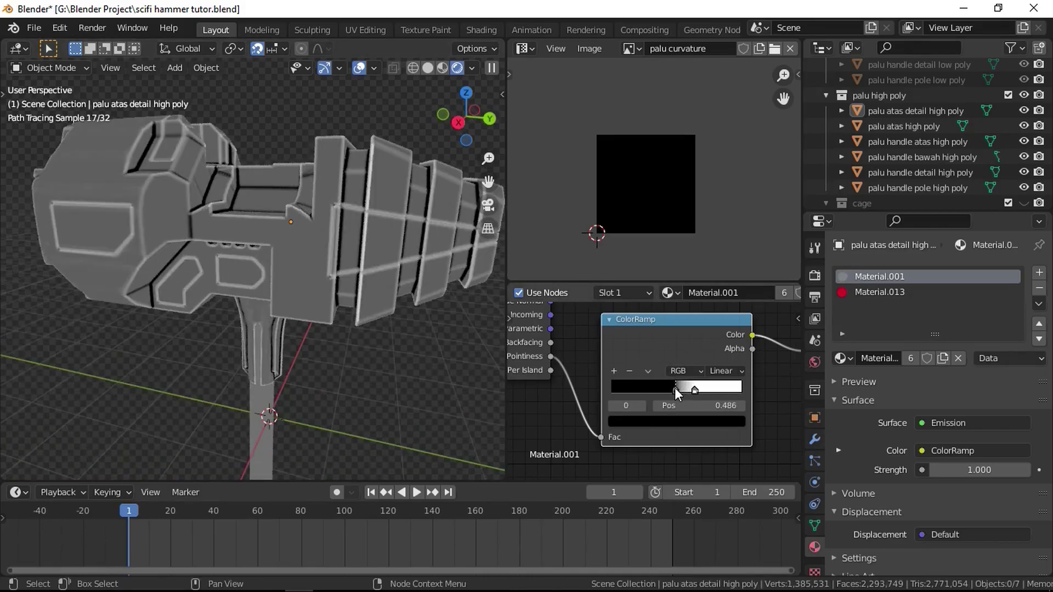
left_click_drag(675, 387, 676, 385)
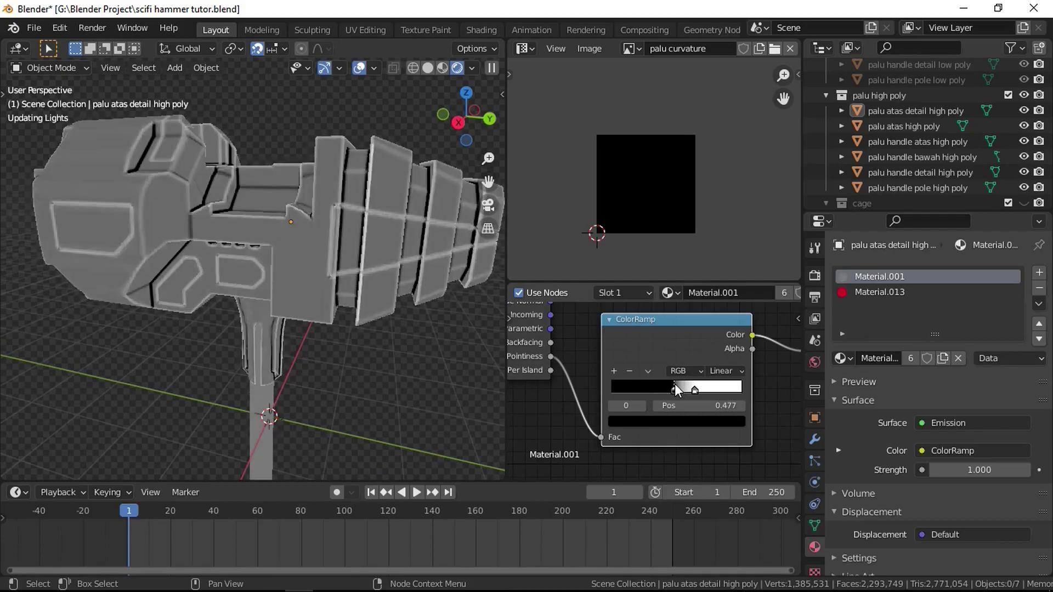
left_click_drag(695, 389, 703, 390)
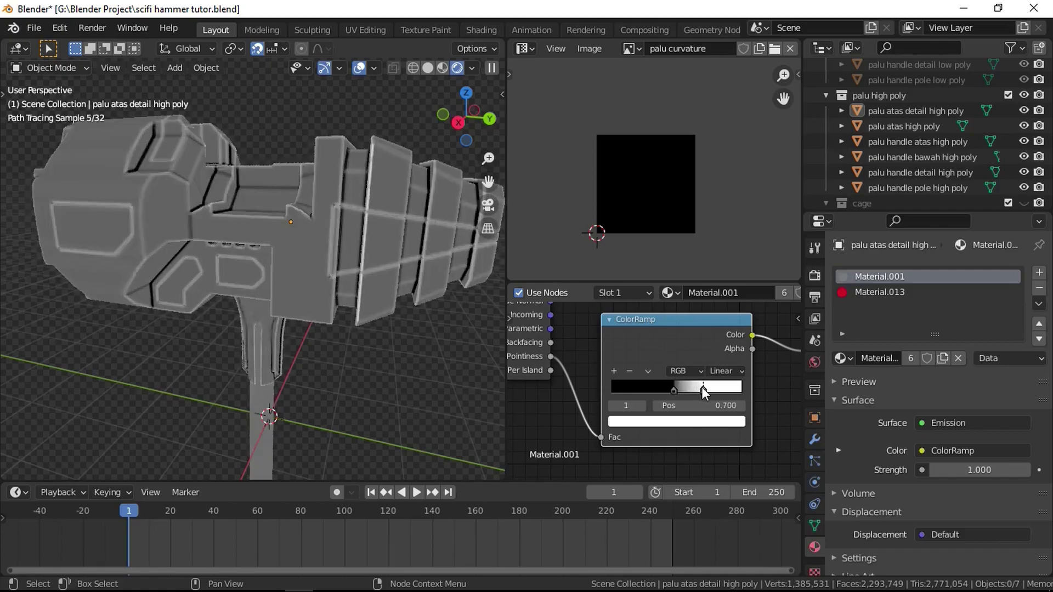
scroll(311, 312, "down", 4)
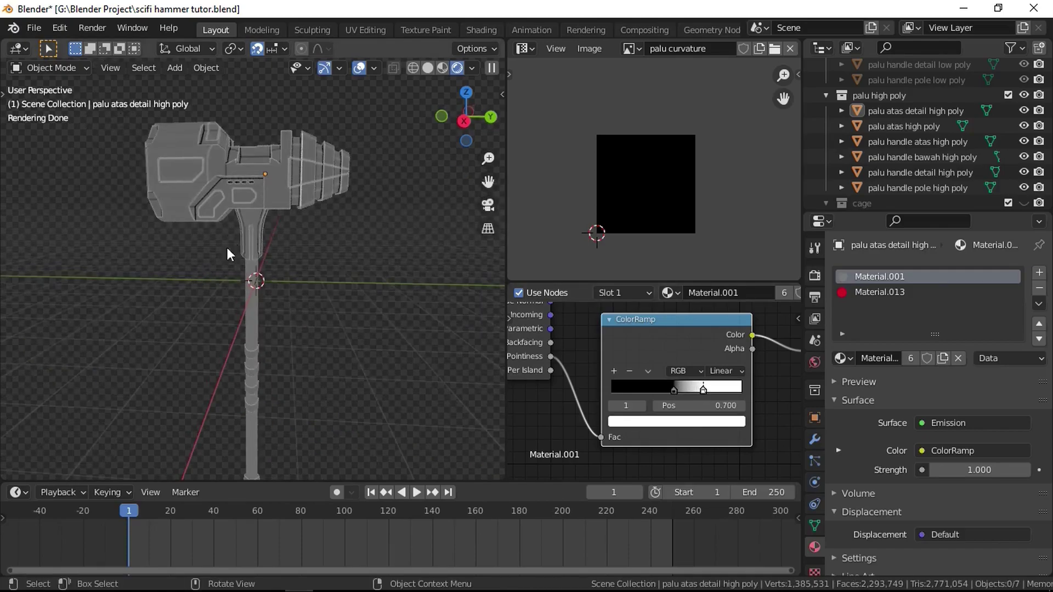
Return the viewport to Solid shading with the palu low poly collection shown again, and save the file
key("z")
scroll(938, 136, "up", 2)
scroll(938, 134, "up", 4)
key("ctrl+s")
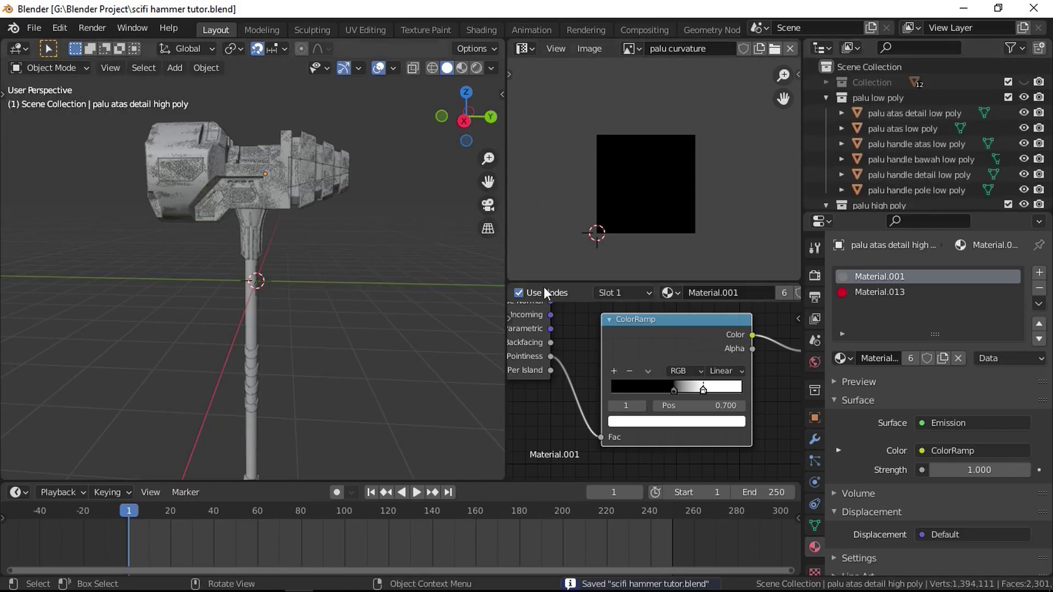
Check the palu curvature node in the low-poly material, then select palu atas high poly with palu atas low poly as the active object
left_click(897, 115)
left_click(892, 130)
scroll(647, 373, "down", 7)
mouse_move(643, 374)
middle_mouse_down()
mouse_move(705, 310)
mouse_move(631, 350)
mouse_move(661, 375)
middle_mouse_up()
scroll(665, 333, "up", 4)
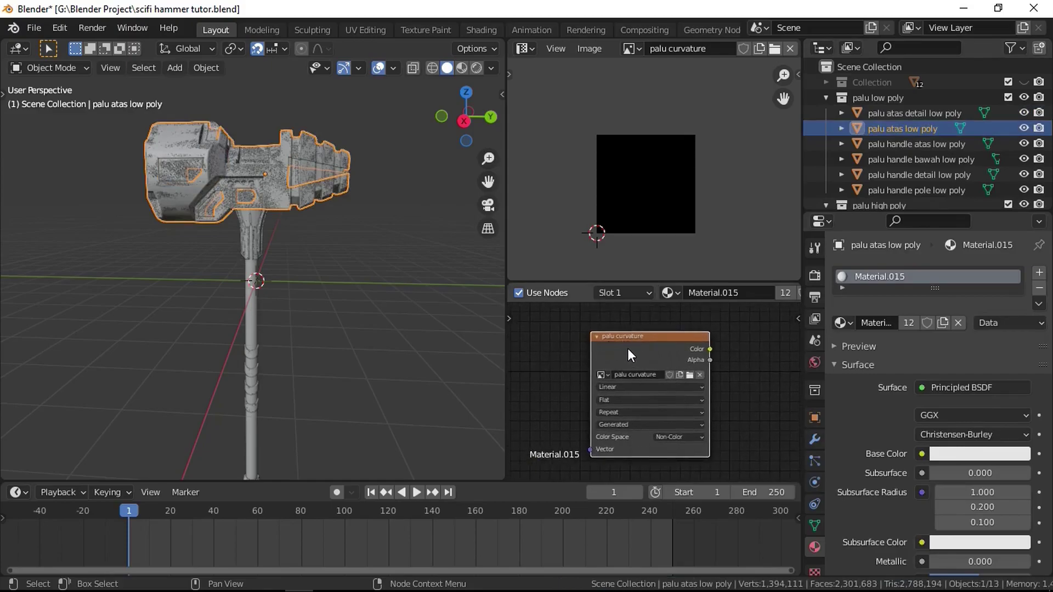
scroll(883, 144, "down", 3)
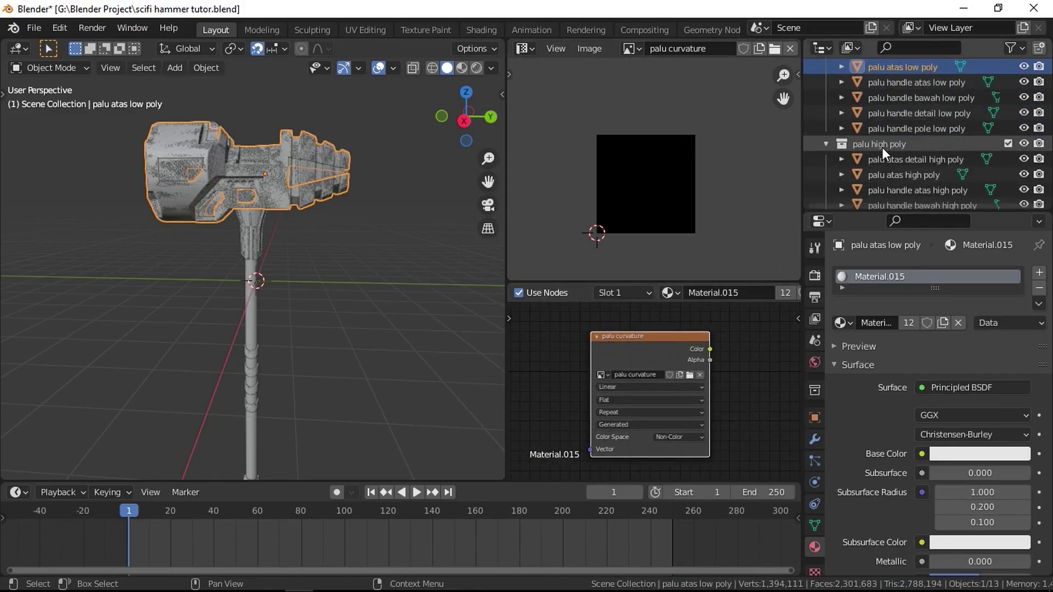
left_click(891, 174)
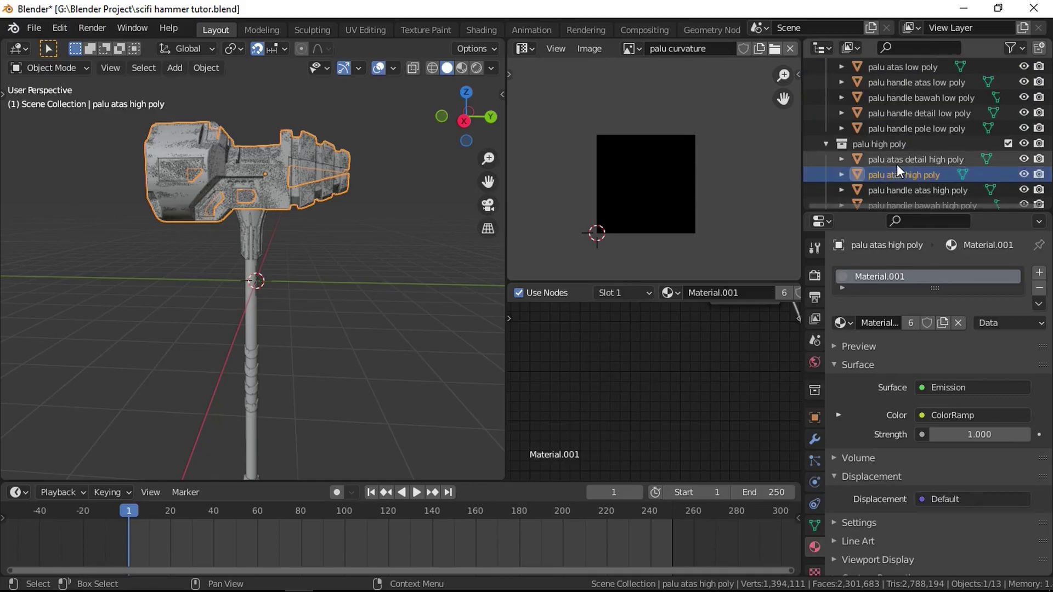
left_click(913, 68, "ctrl")
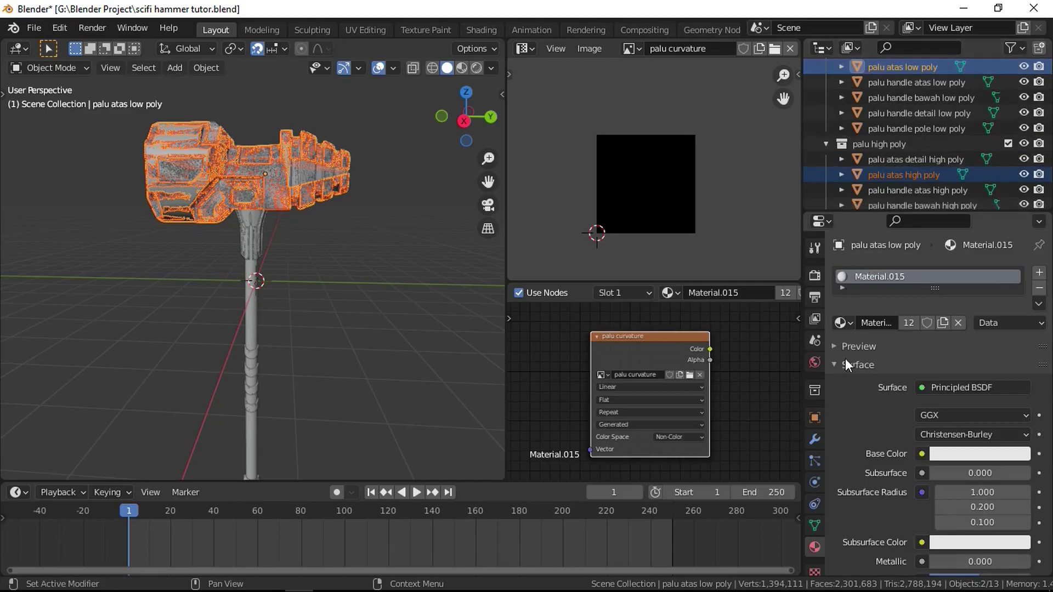
Set the render bake type to Emit
left_click(815, 275)
scroll(916, 413, "down", 10)
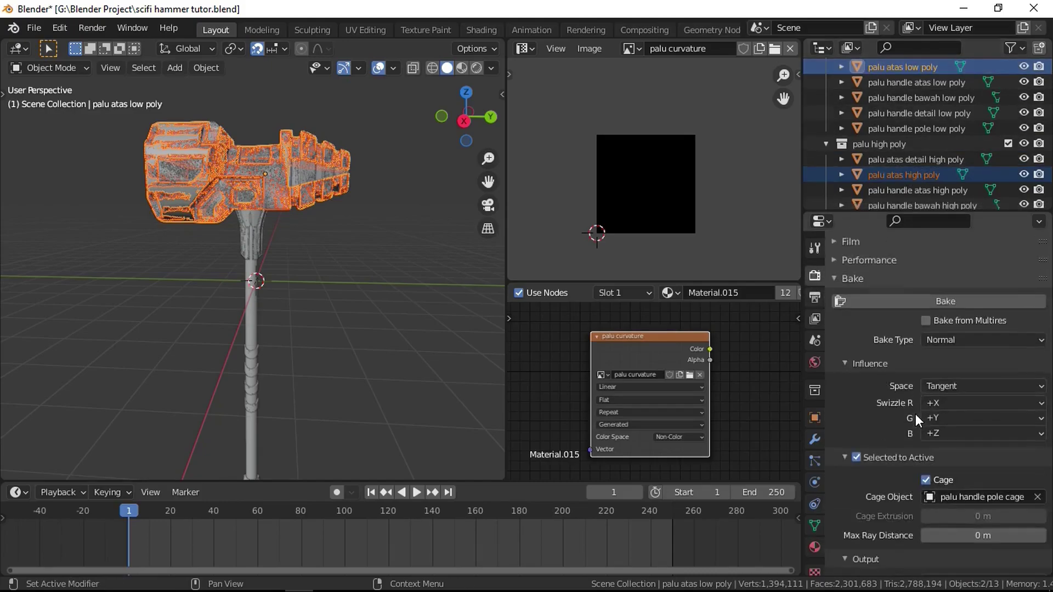
left_click(940, 339)
left_click(939, 457)
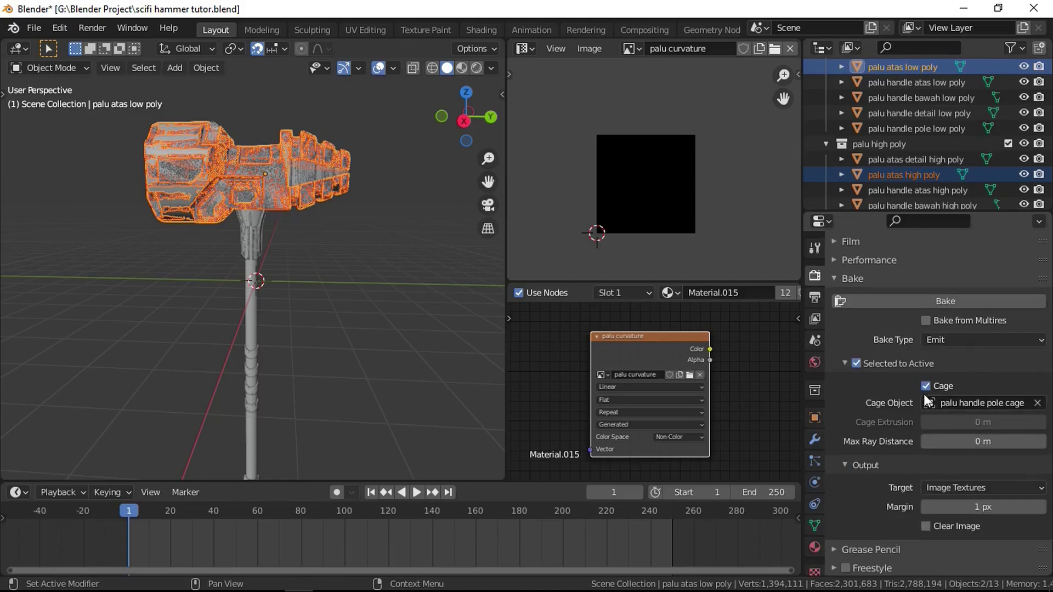
Set the cage object to palu atas cage and bake the curvature map
left_click(981, 402)
type("cag")
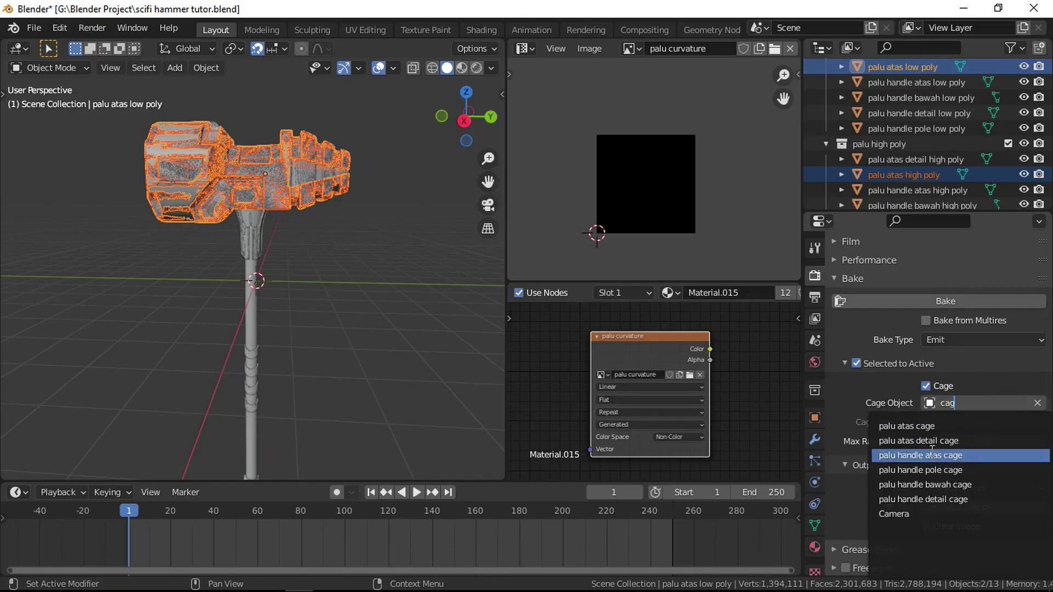
left_click(917, 431)
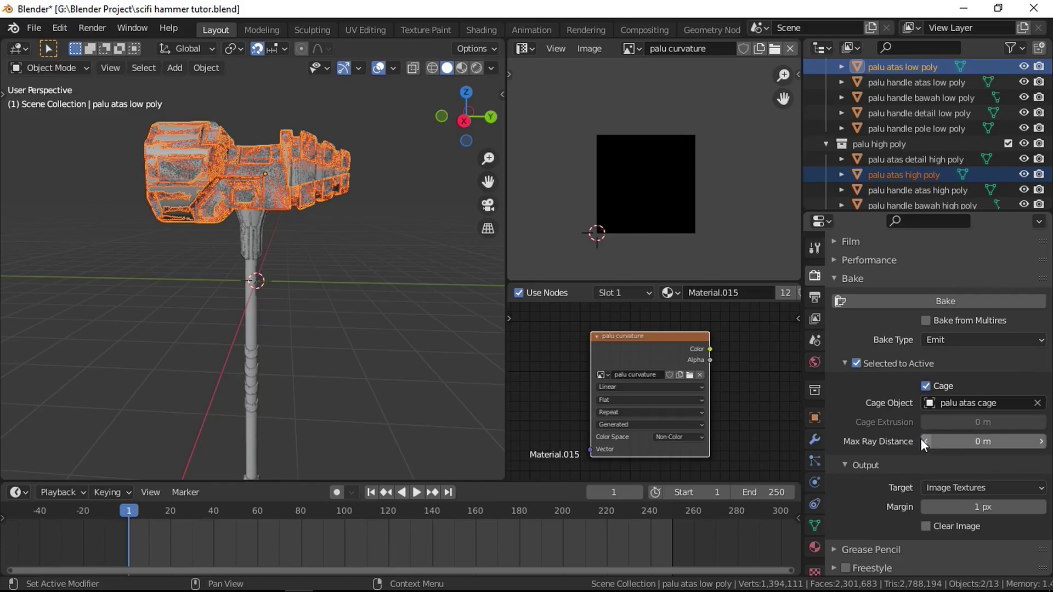
left_click(934, 301)
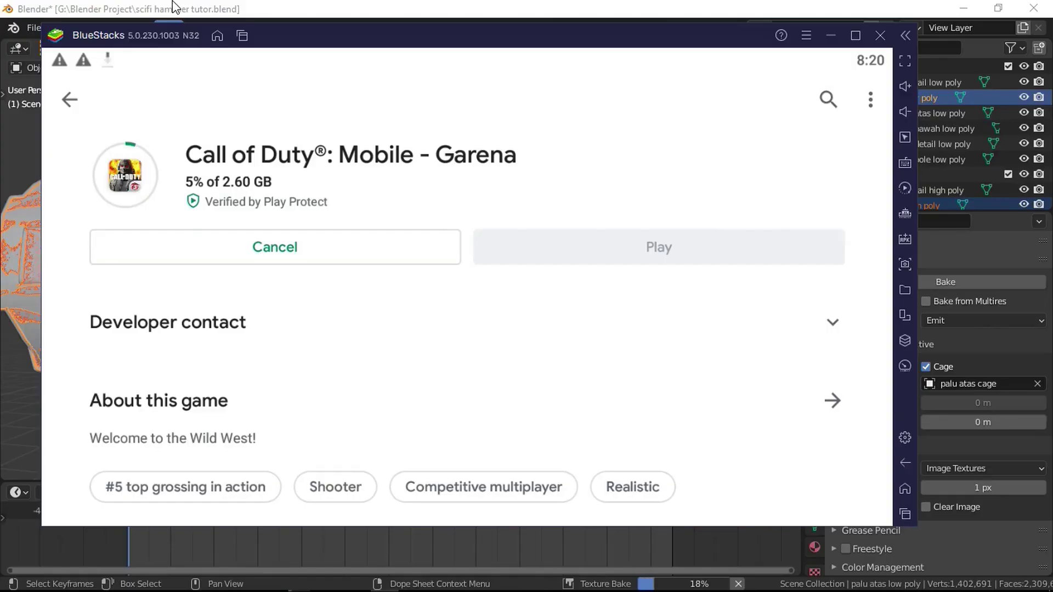
Switch back to Blender from the emulator window and save the baked palu curvature 1 image
left_click(175, 7)
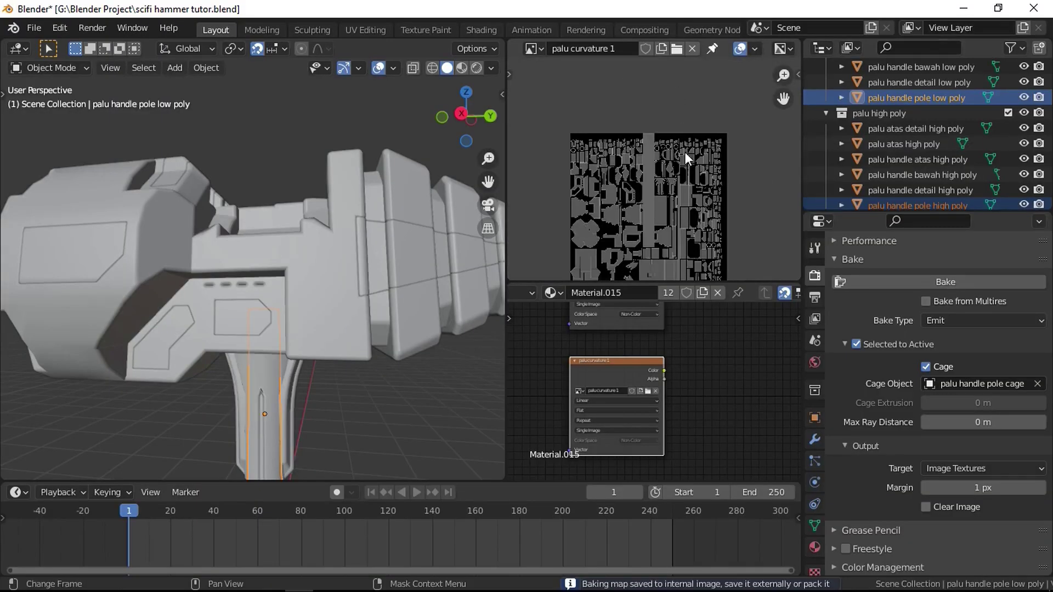
scroll(627, 125, "up", 3)
scroll(574, 54, "up", 5)
left_click(577, 51)
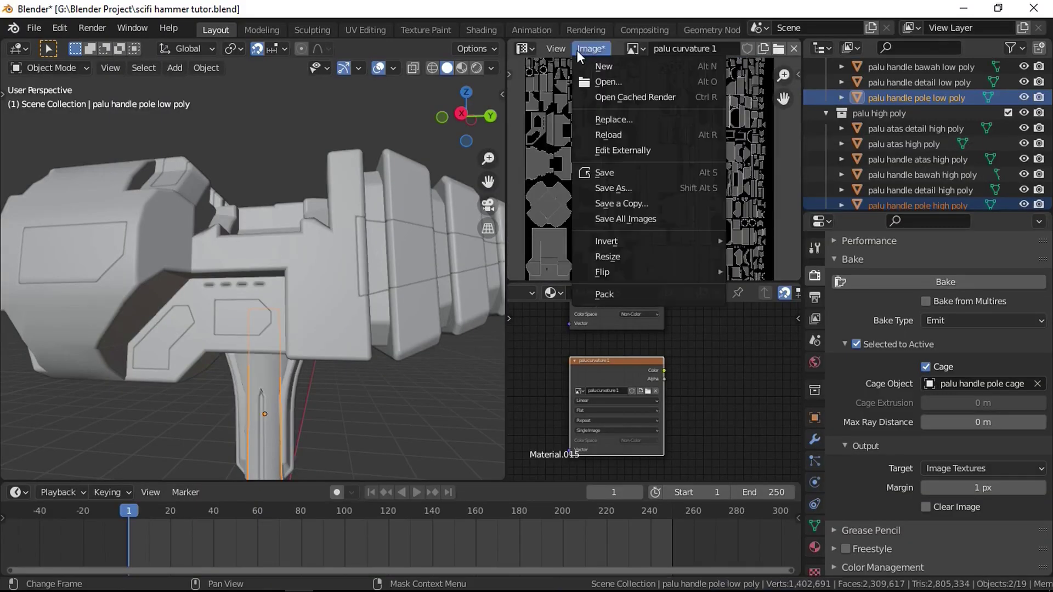
left_click(586, 46)
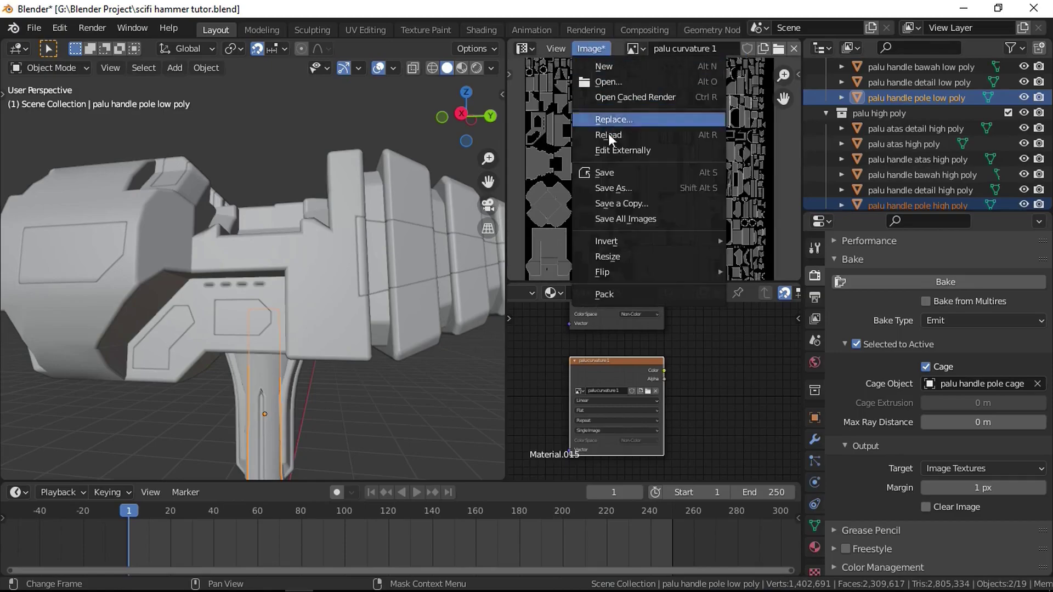
left_click(603, 173)
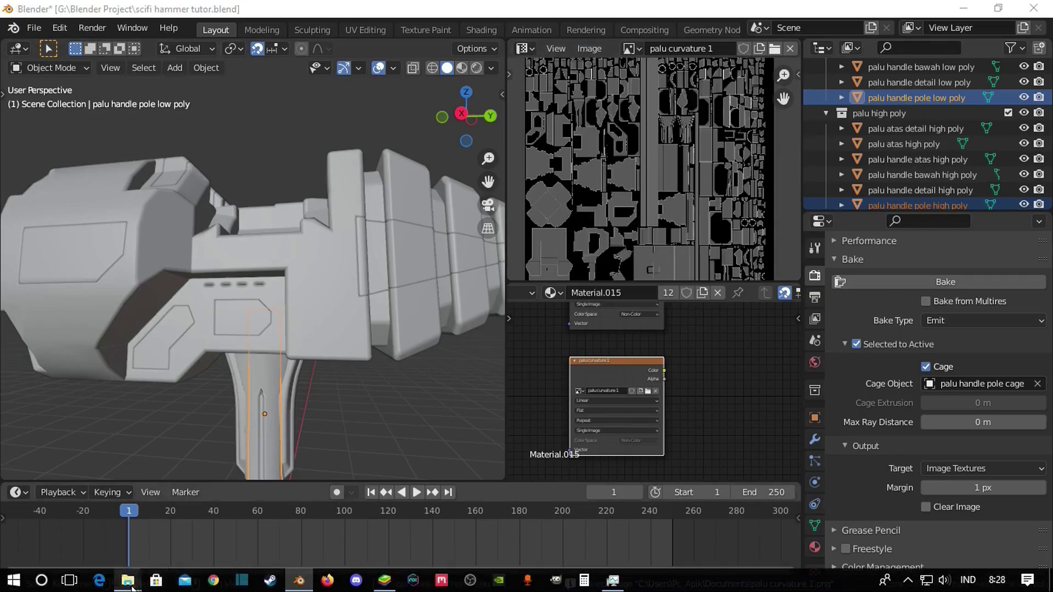
Open palu curvature 1.png from the Documents folder in File Explorer, examine the baked map, and return to Blender
mouse_move(134, 587)
left_click(80, 508)
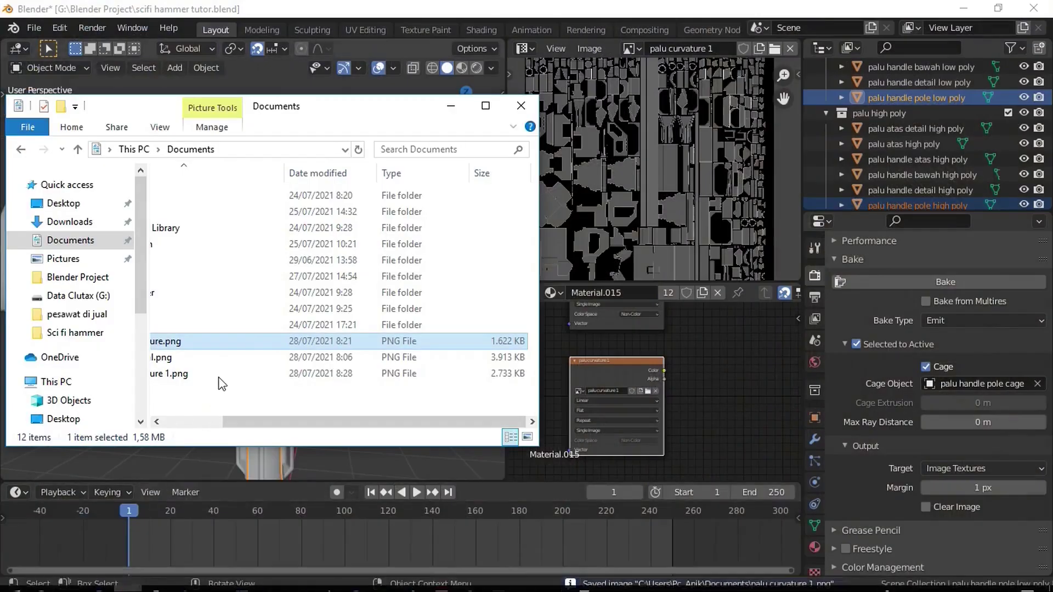
scroll(236, 372, "left", 3)
left_click(254, 392)
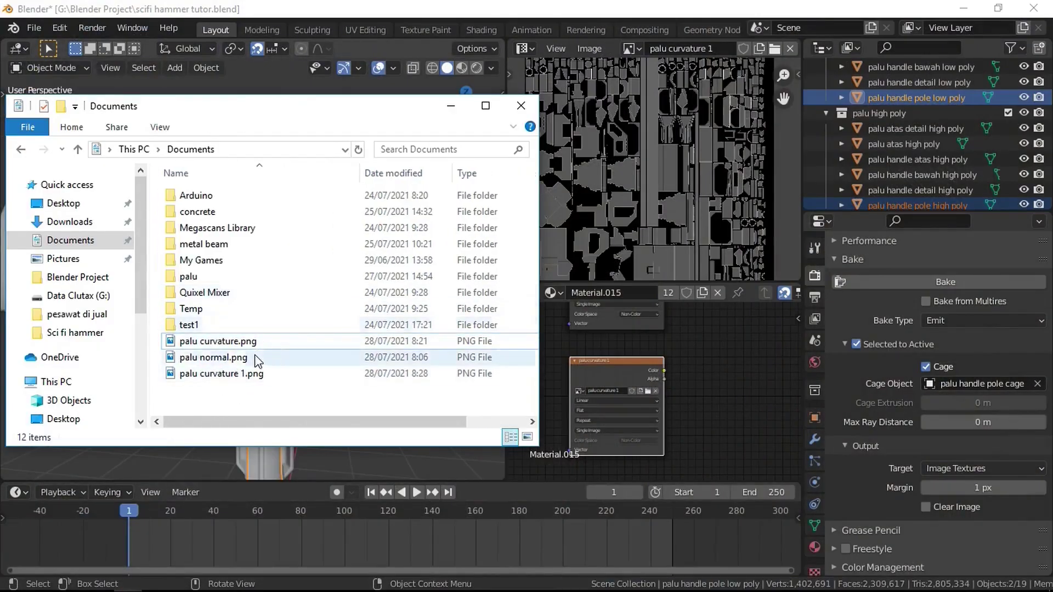
left_click(253, 374)
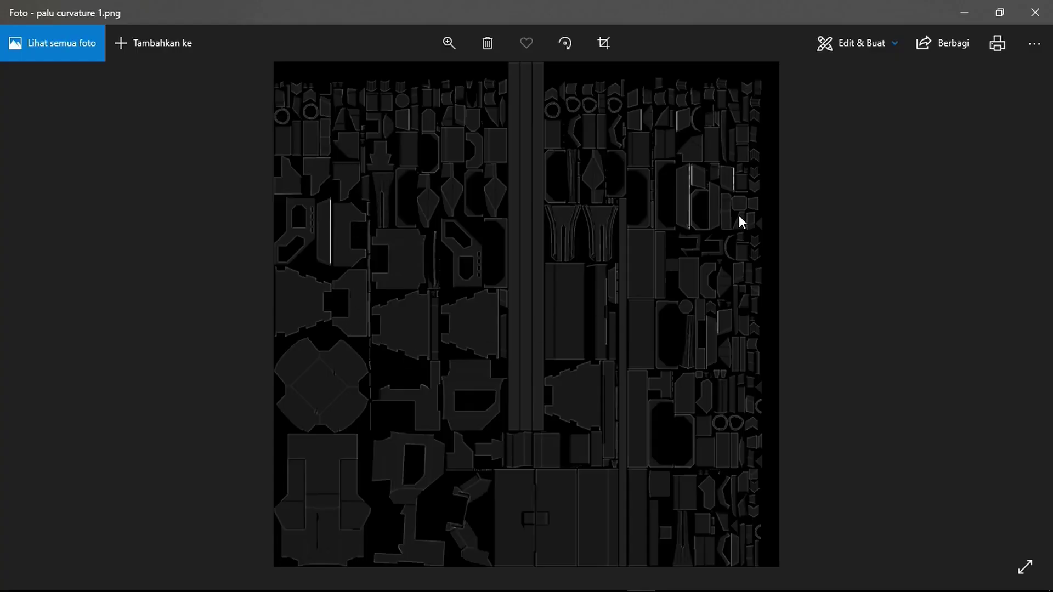
left_click(1048, 19)
left_click(683, 353)
Duplicate the palu curvature 1 image texture node below the original in Material.015 and unlink the copy's image
scroll(670, 371, "down", 5)
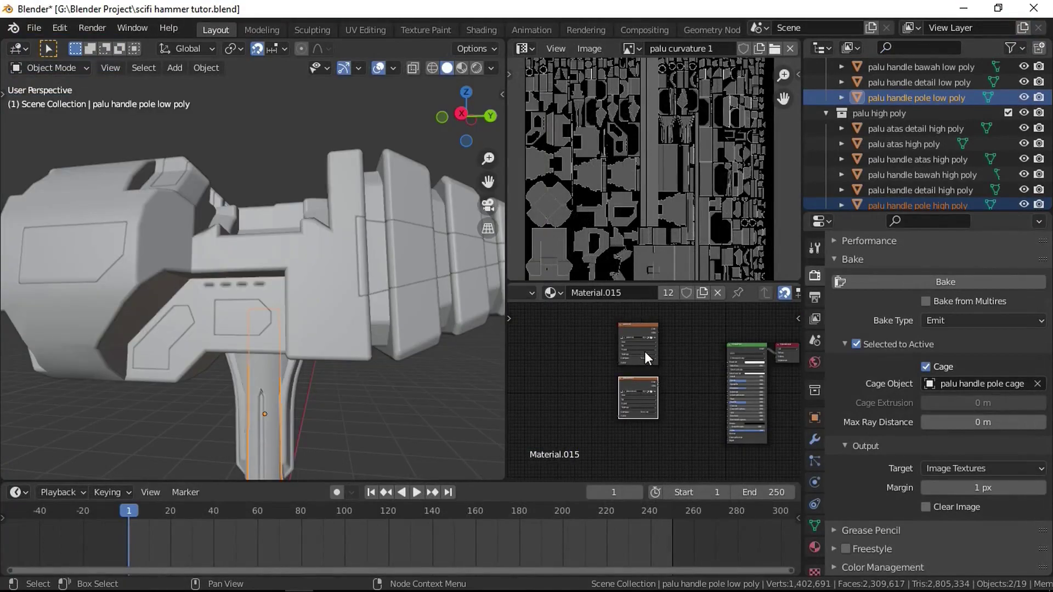
scroll(643, 351, "up", 3)
left_click_drag(596, 341, 587, 397)
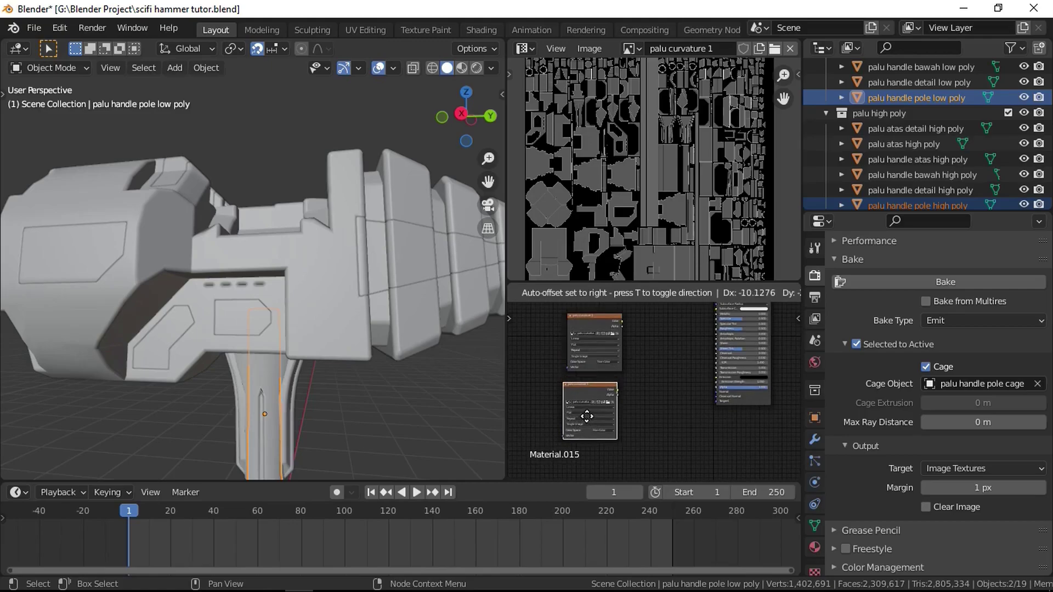
left_click(588, 417)
middle_click_drag(587, 416, 625, 379)
scroll(653, 370, "up", 8)
left_click(648, 353)
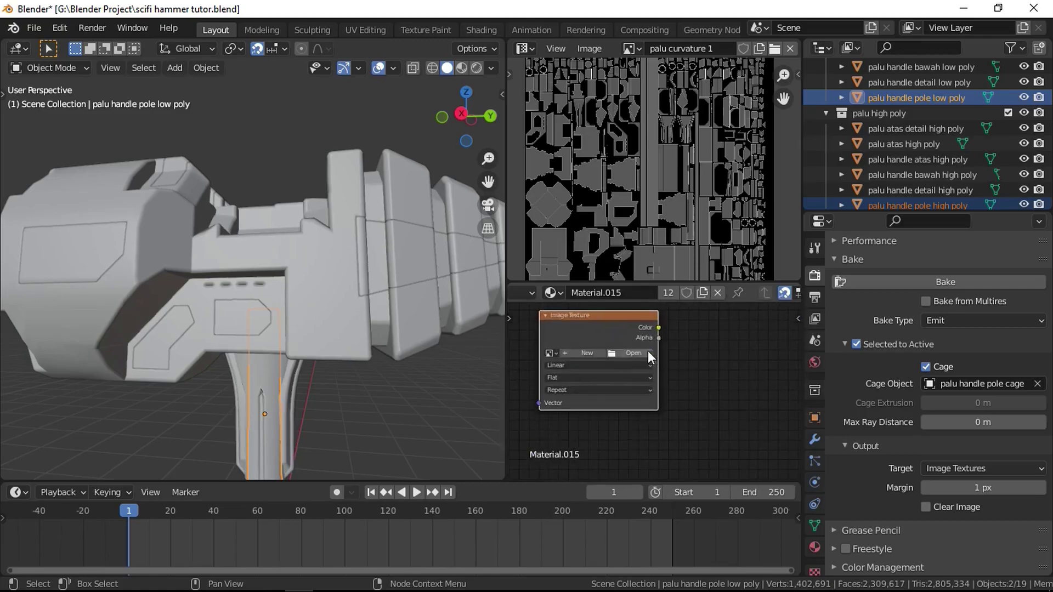
Create a new 2048 × 2048 px, 32-bit float image named palu color ID in the empty image texture node
left_click(590, 354)
type("palu color i")
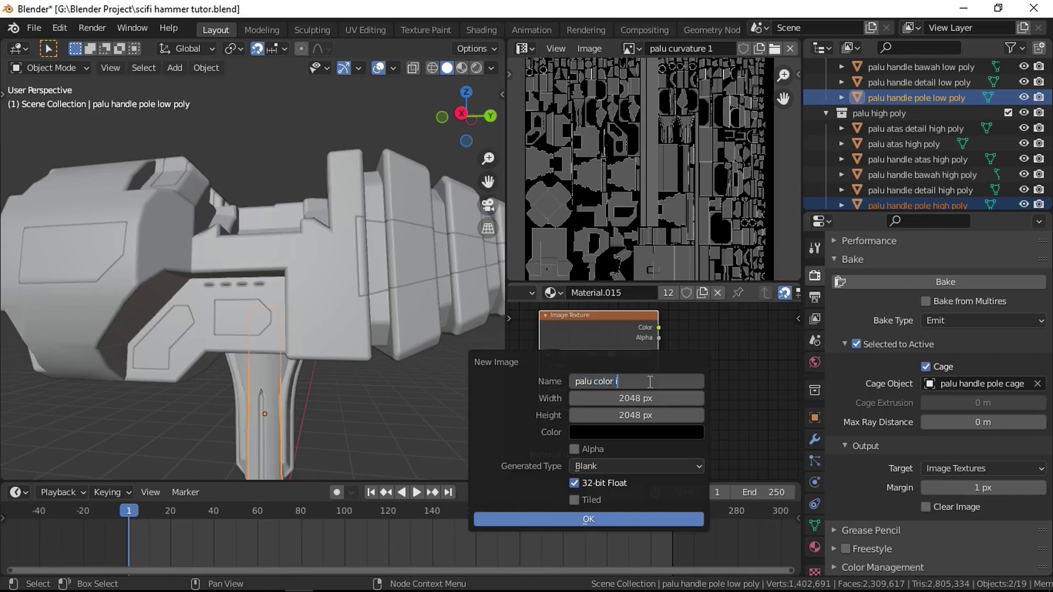
key("BackSpace")
key("Return")
left_click(620, 518)
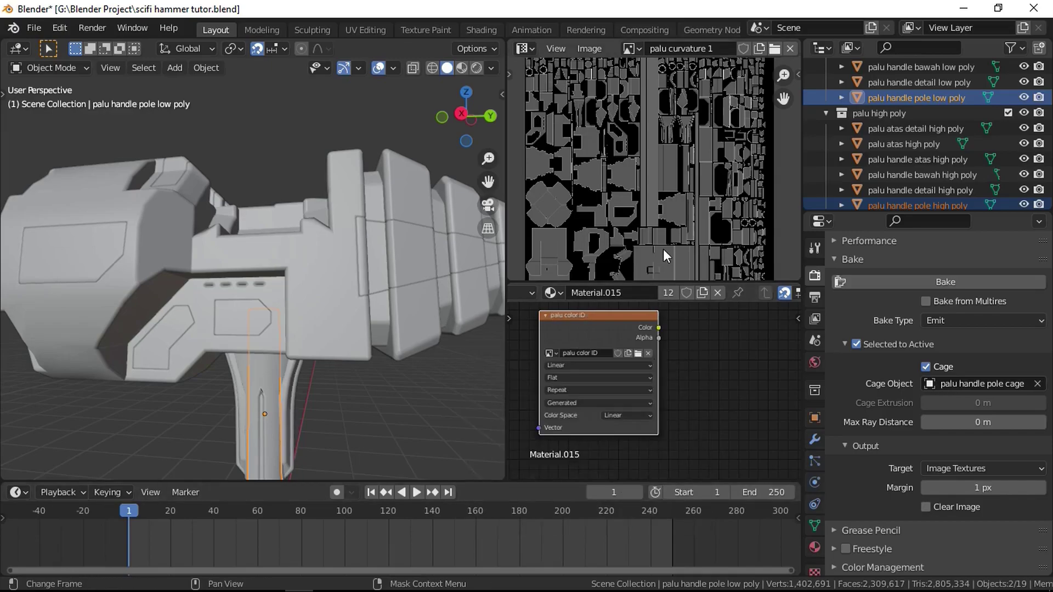
Display the palu color ID image in the Image Editor and set its color space to sRGB
left_click(637, 49)
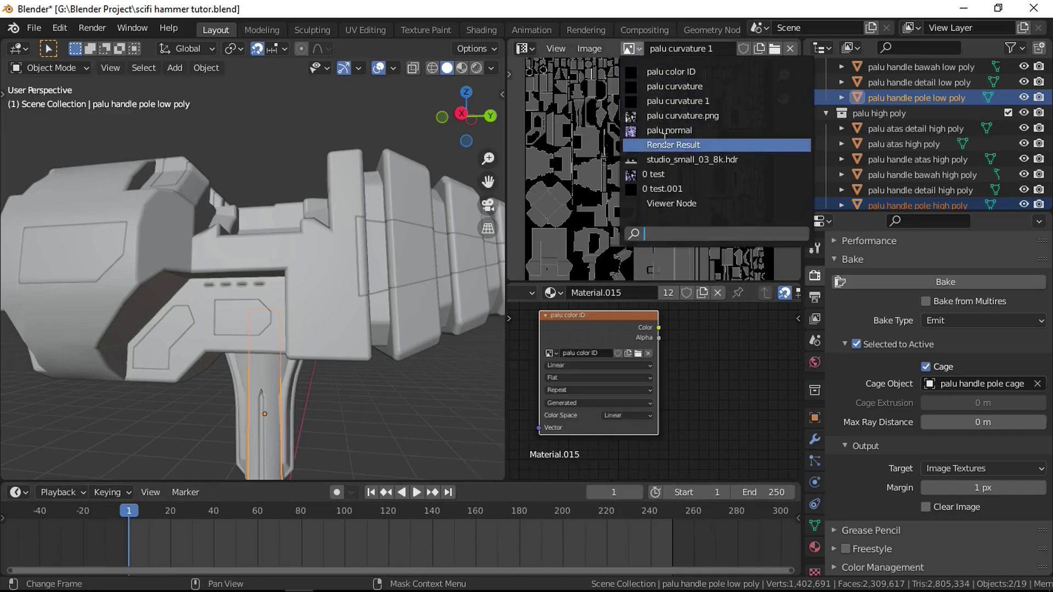
left_click(685, 72)
key("n")
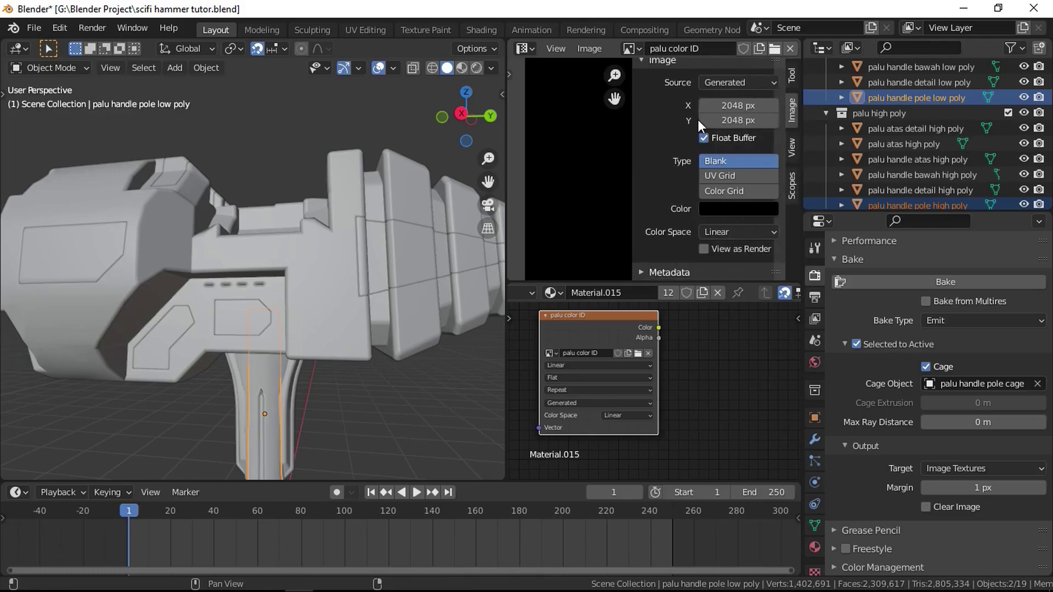
left_click(746, 237)
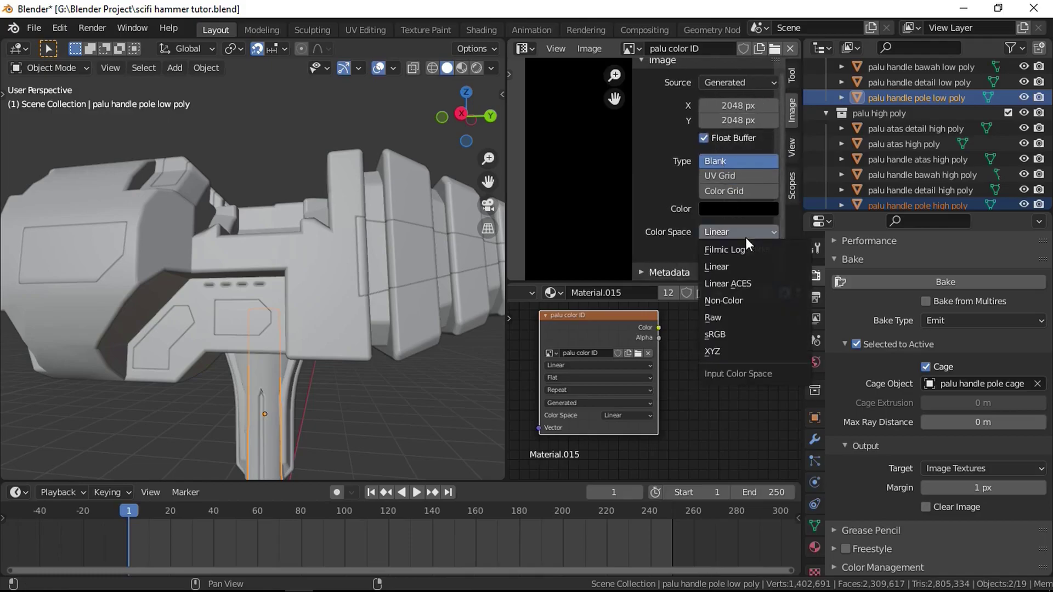
left_click(711, 331)
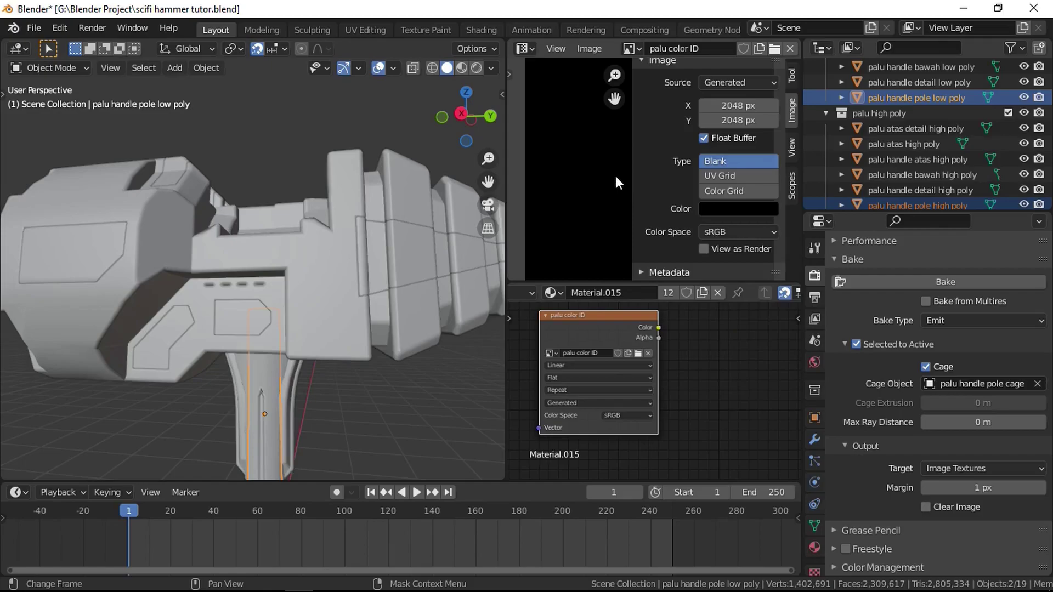
key("n")
key("Home")
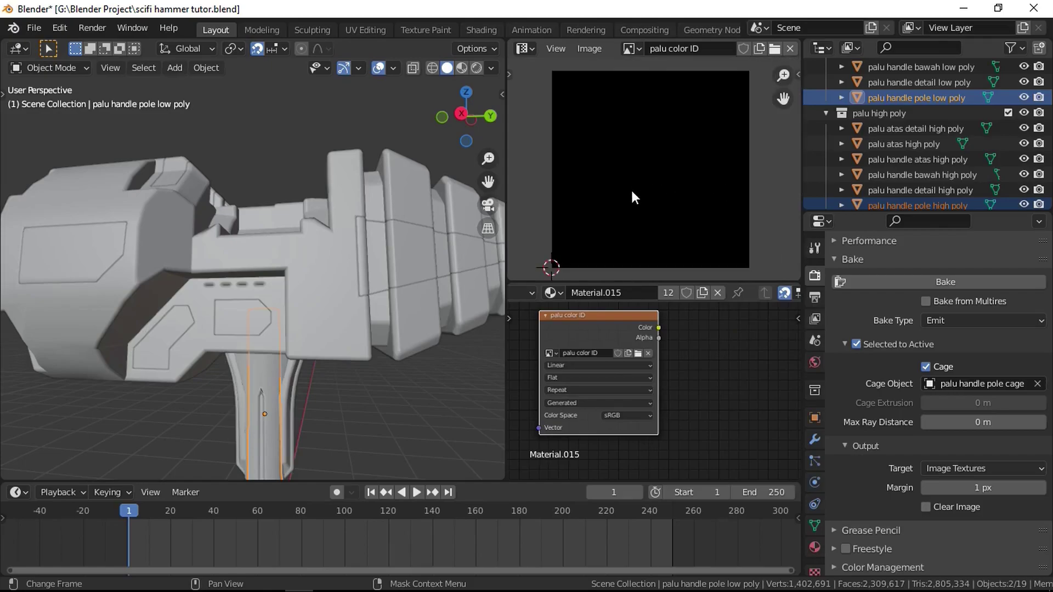
Hide the cage and palu low poly collections so only the high-poly parts show
scroll(939, 123, "down", 3)
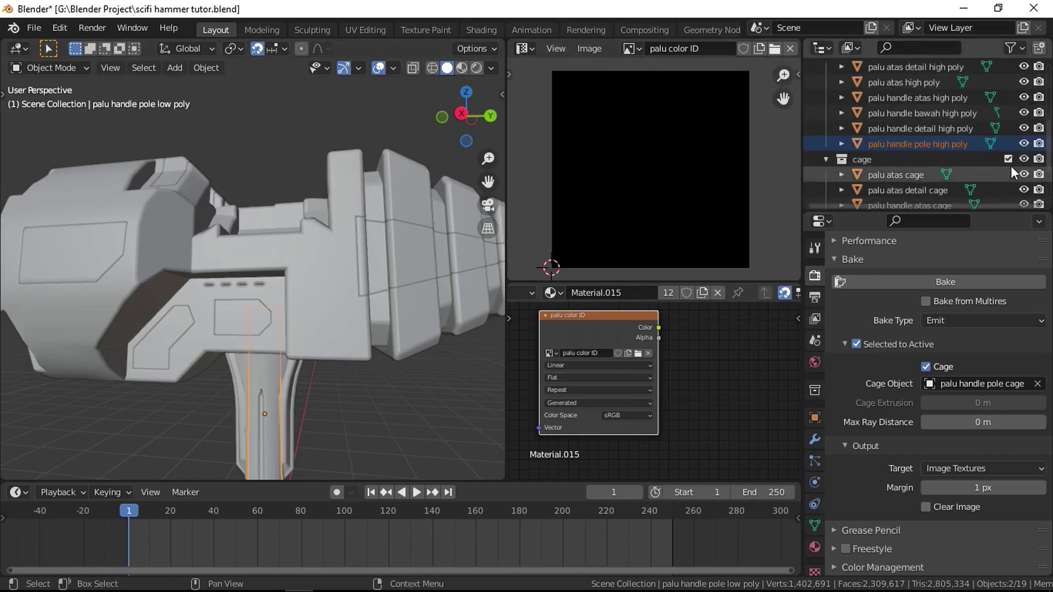
left_click(1023, 159)
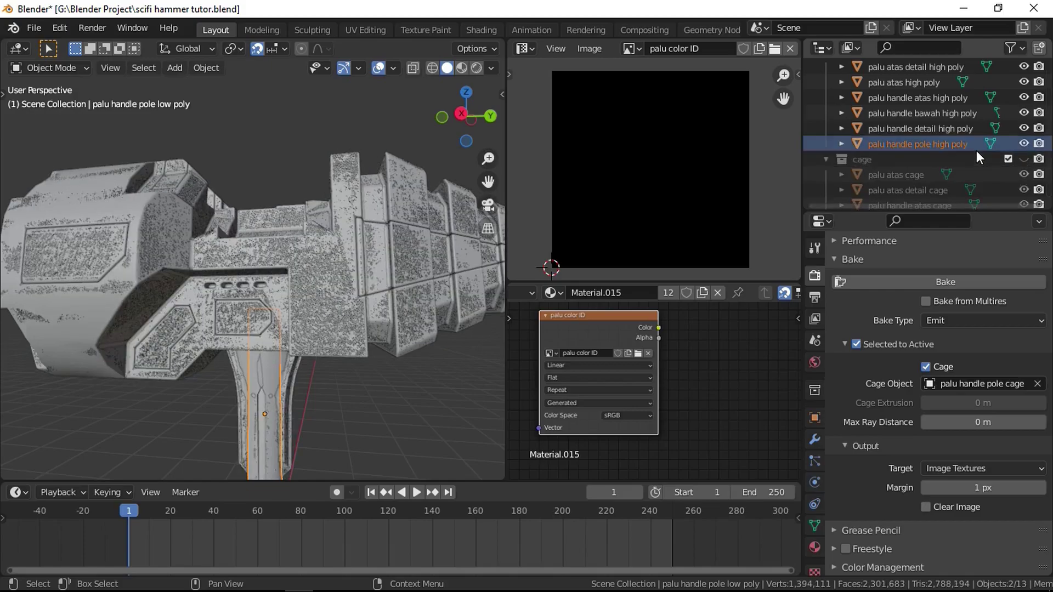
scroll(976, 150, "up", 5)
left_click(1023, 98)
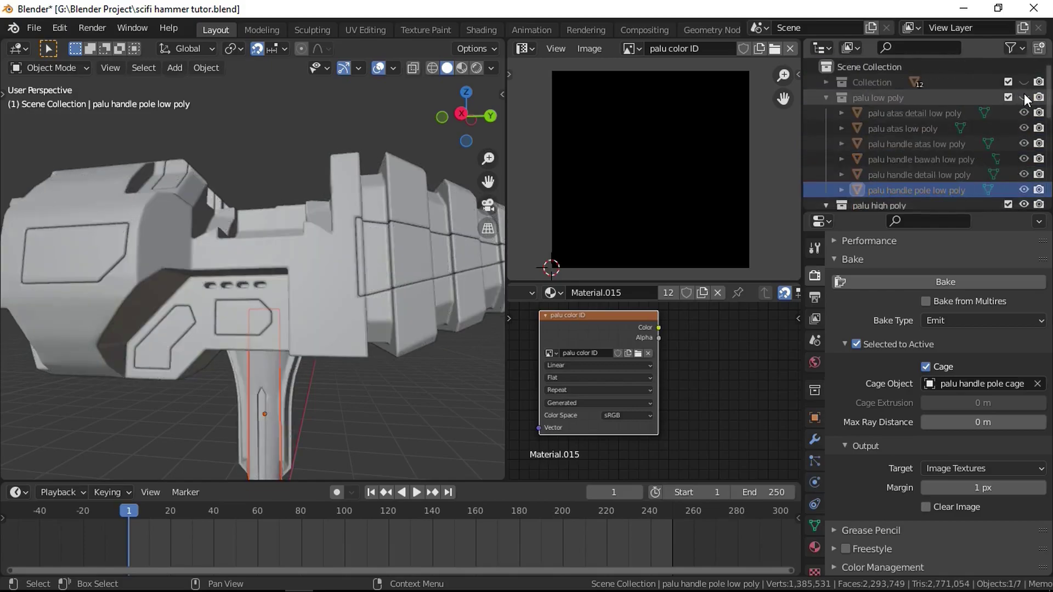
scroll(855, 154, "down", 3)
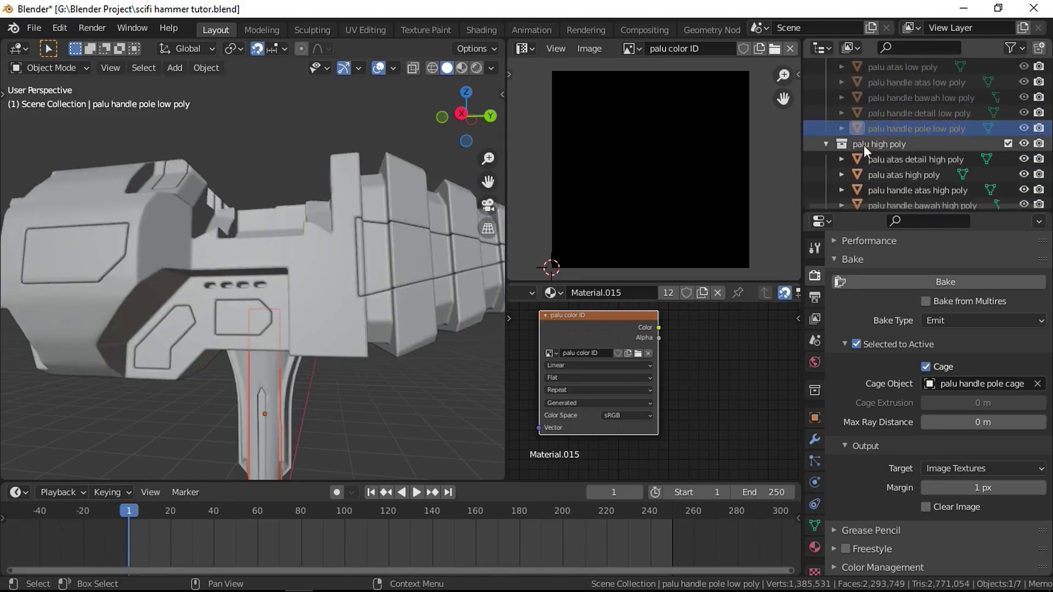
scroll(849, 149, "down", 3)
left_click(848, 150)
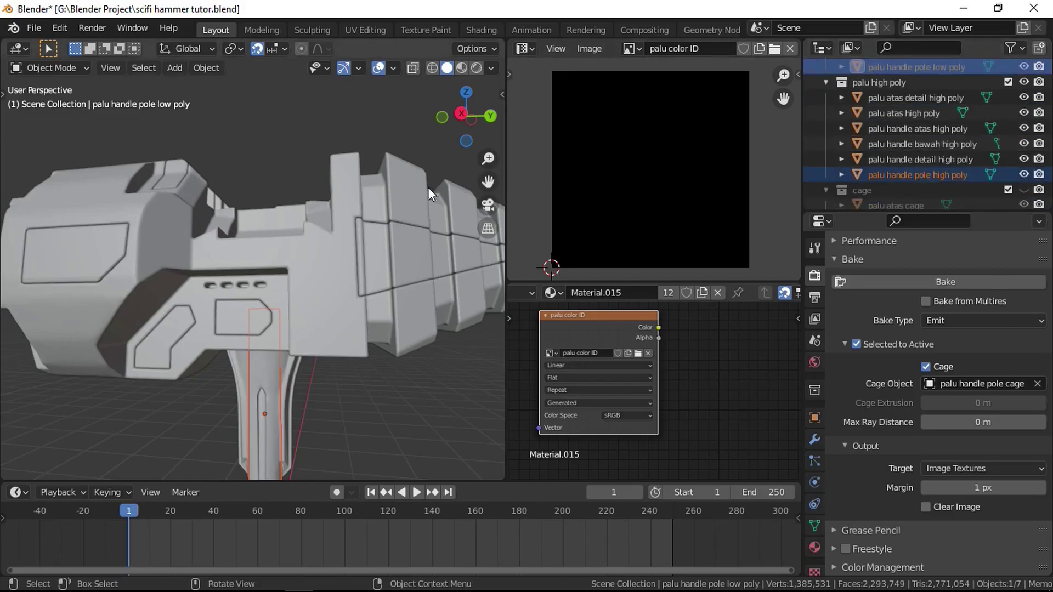
Add a second slot with a new material to palu atas high poly and assign it to the whole mesh
scroll(626, 298, "up", 3)
scroll(627, 299, "down", 2)
left_click(814, 547)
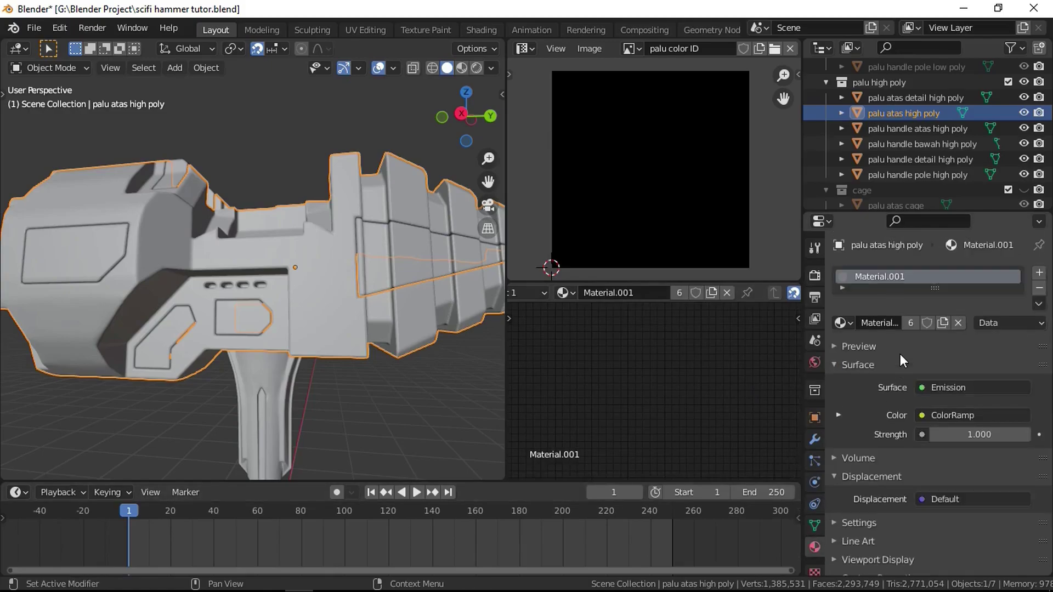
left_click(1038, 272)
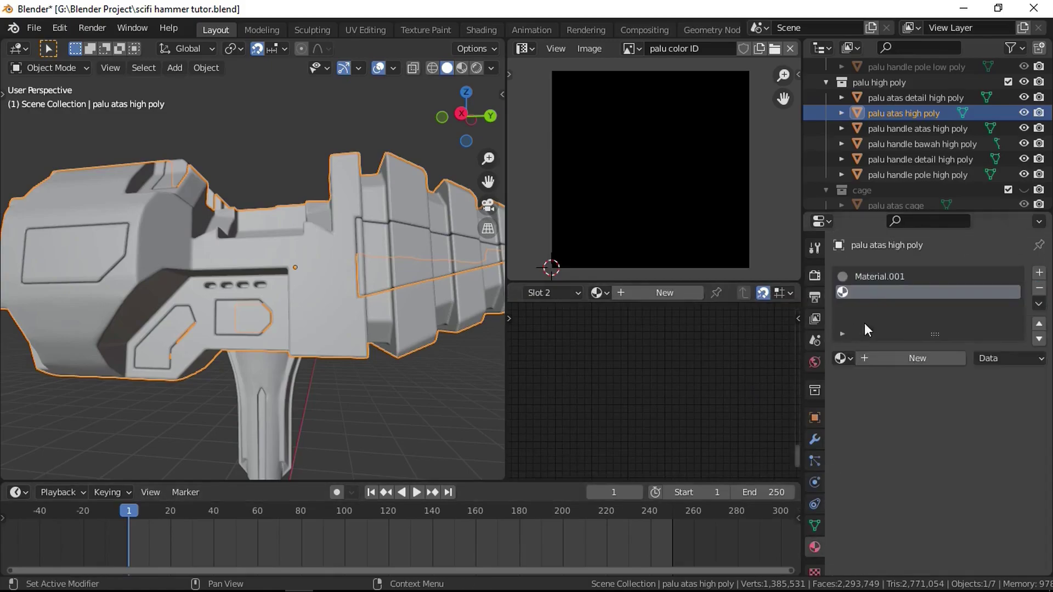
left_click(880, 354)
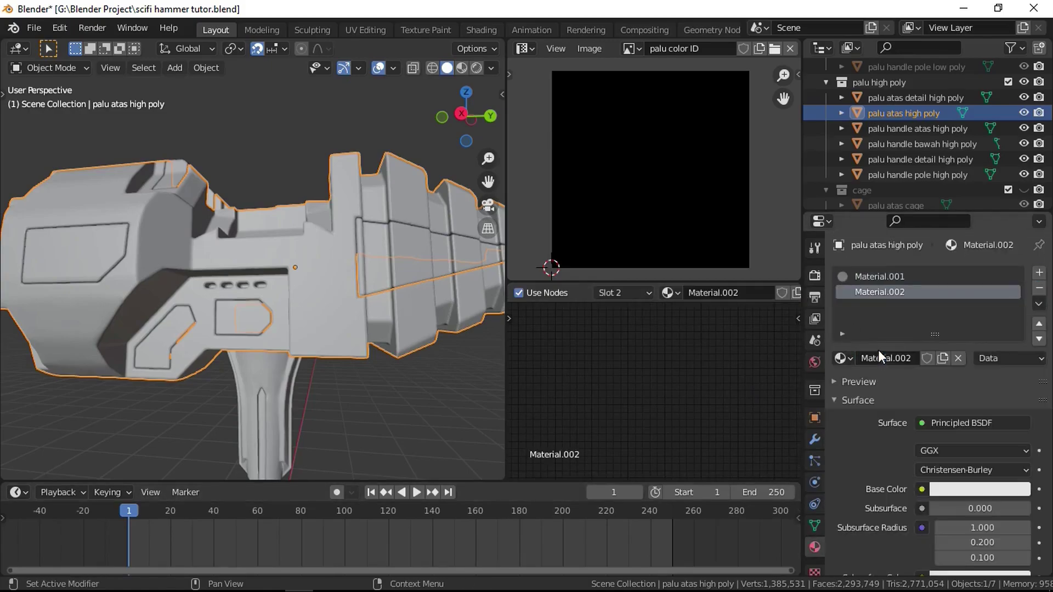
scroll(675, 360, "down", 5)
scroll(416, 324, "down", 3)
middle_click_drag(411, 319, 417, 325)
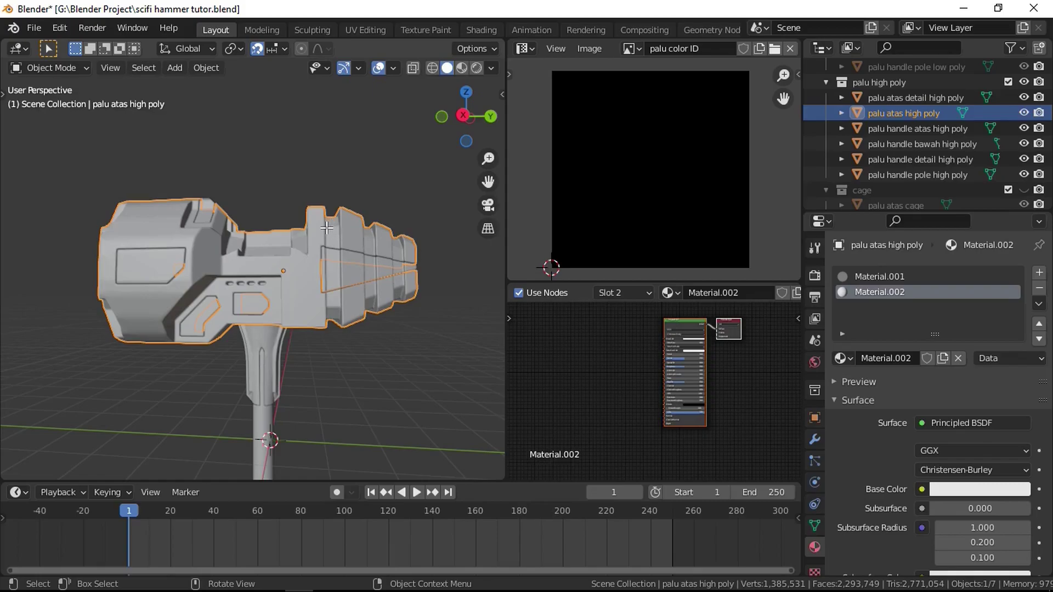
key("Tab")
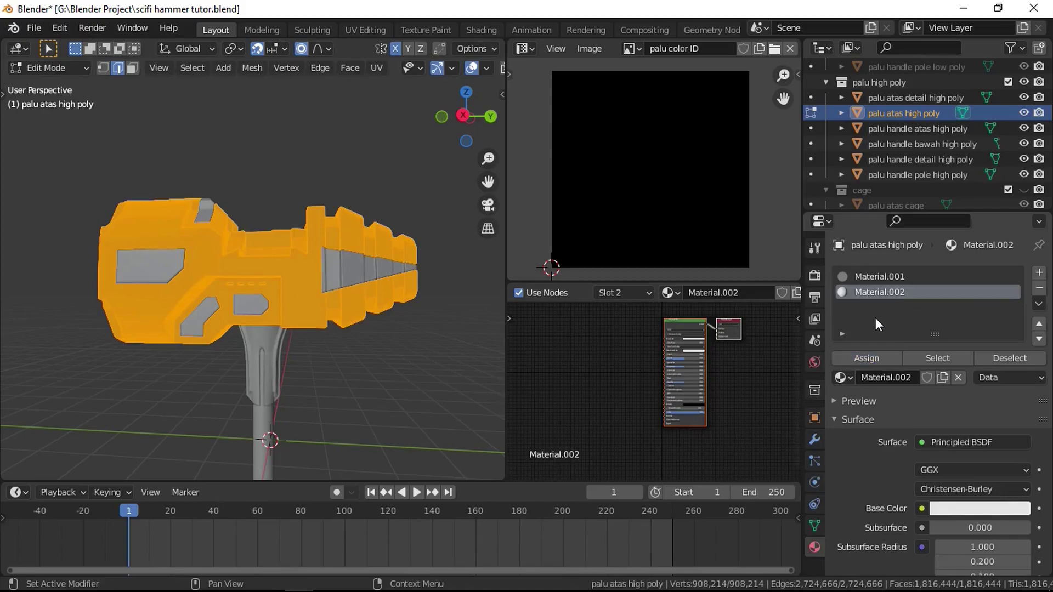
key("Tab")
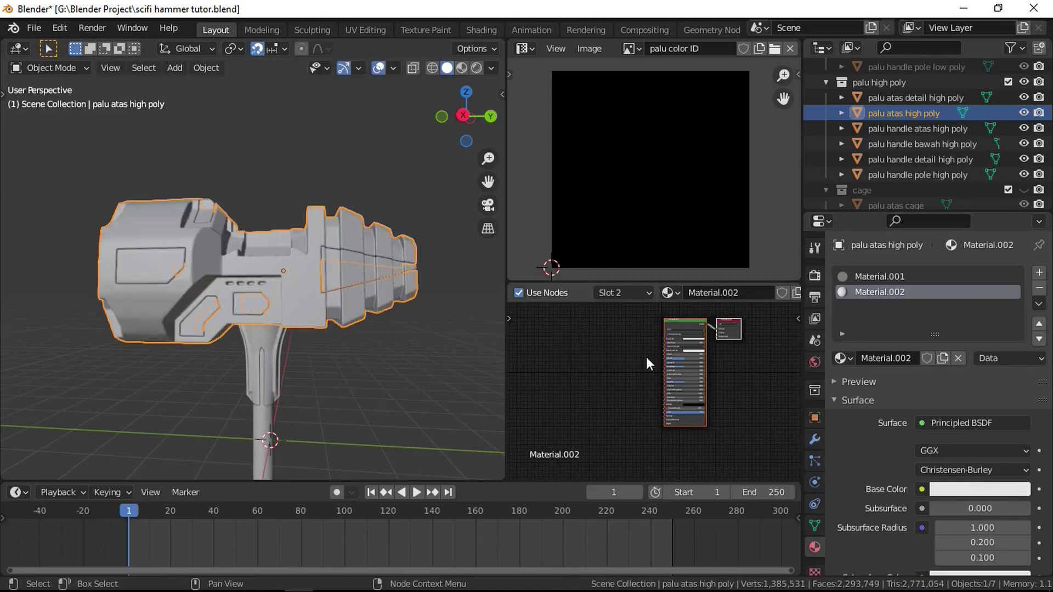
Replace Material.002's Principled BSDF with an Emission shader feeding the output's Surface, and set its color to pure blue
key("x")
key("shift+a")
mouse_move(574, 409)
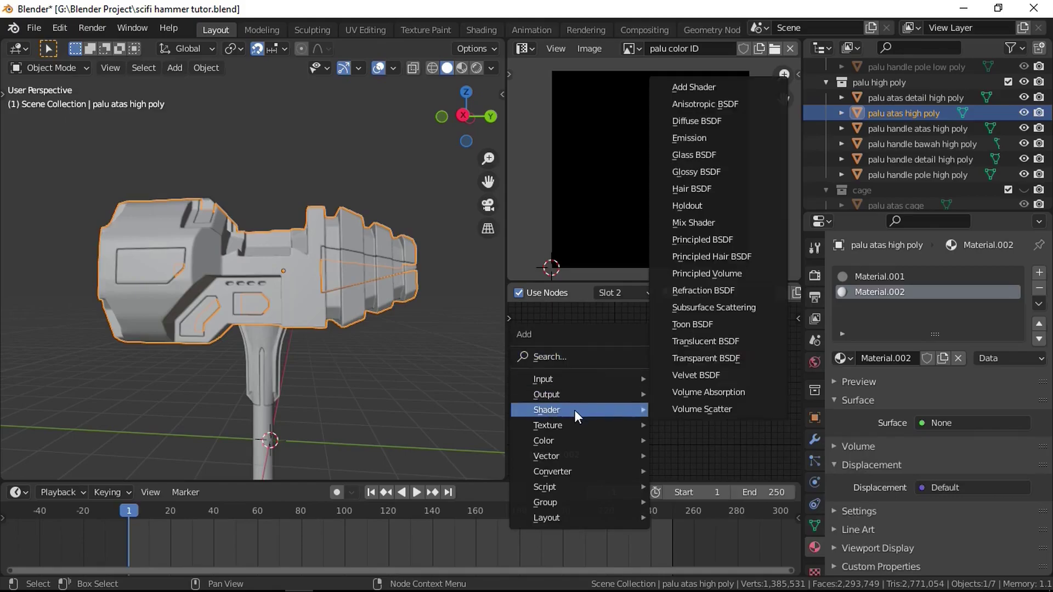
left_click(707, 138)
left_click(613, 360)
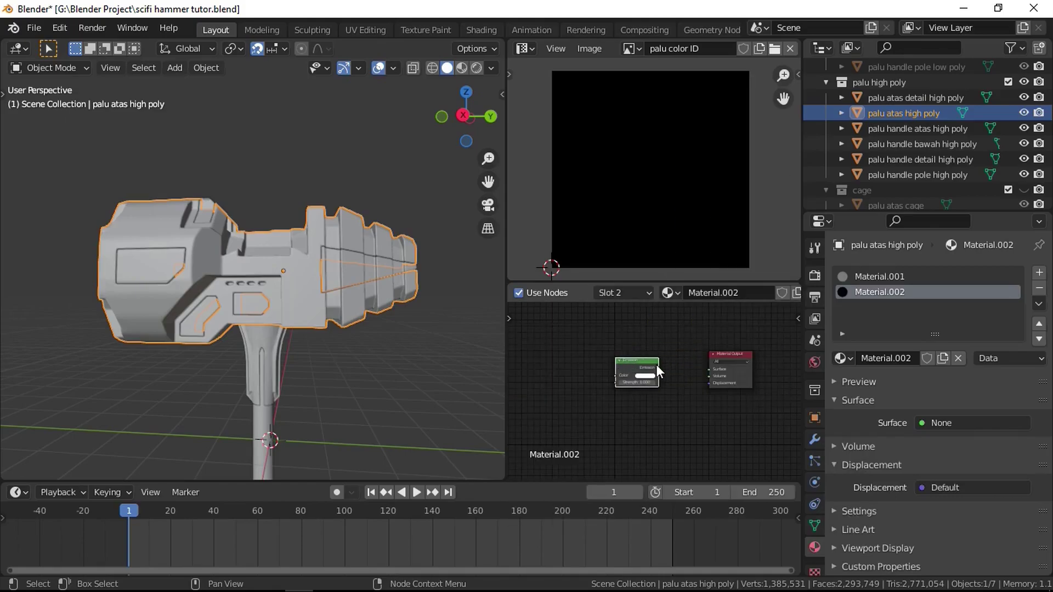
left_click_drag(660, 370, 715, 371)
scroll(641, 369, "up", 2)
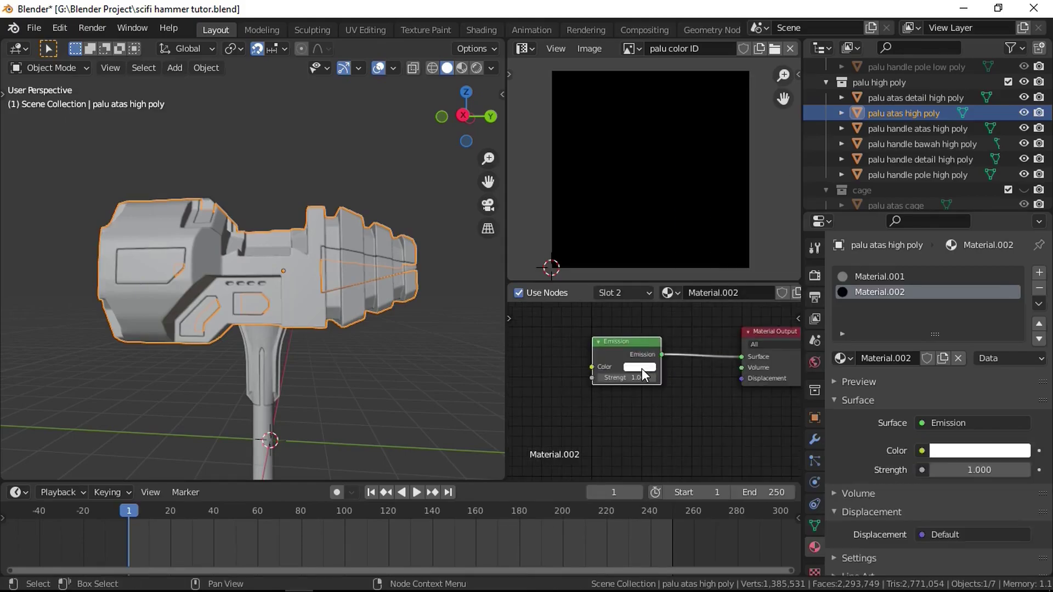
left_click(649, 367)
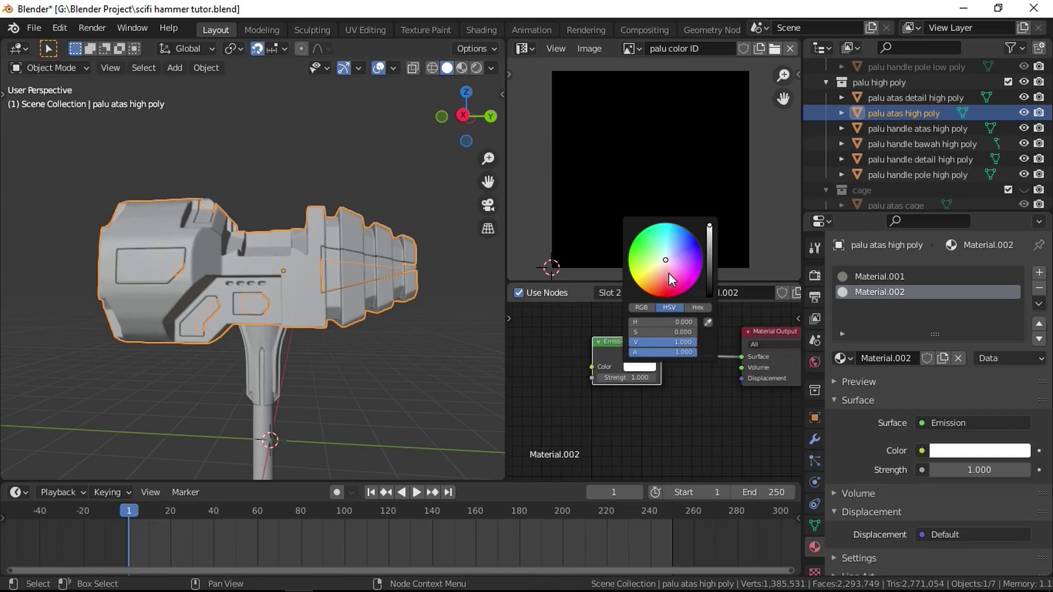
left_click_drag(685, 251, 700, 241)
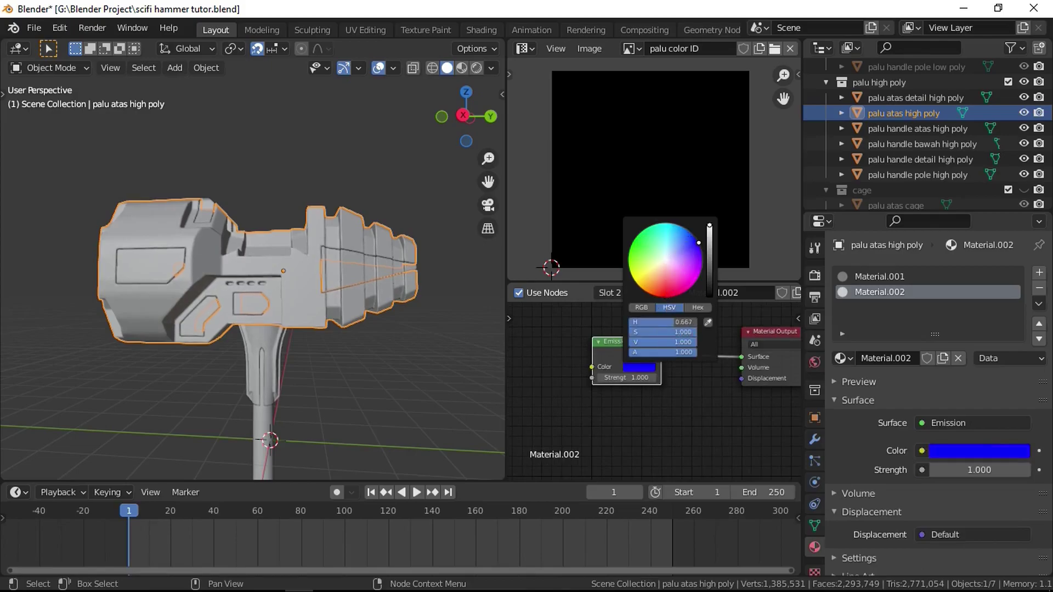
Assign the red Material.013 to all faces of palu atas detail high poly
left_click(370, 268)
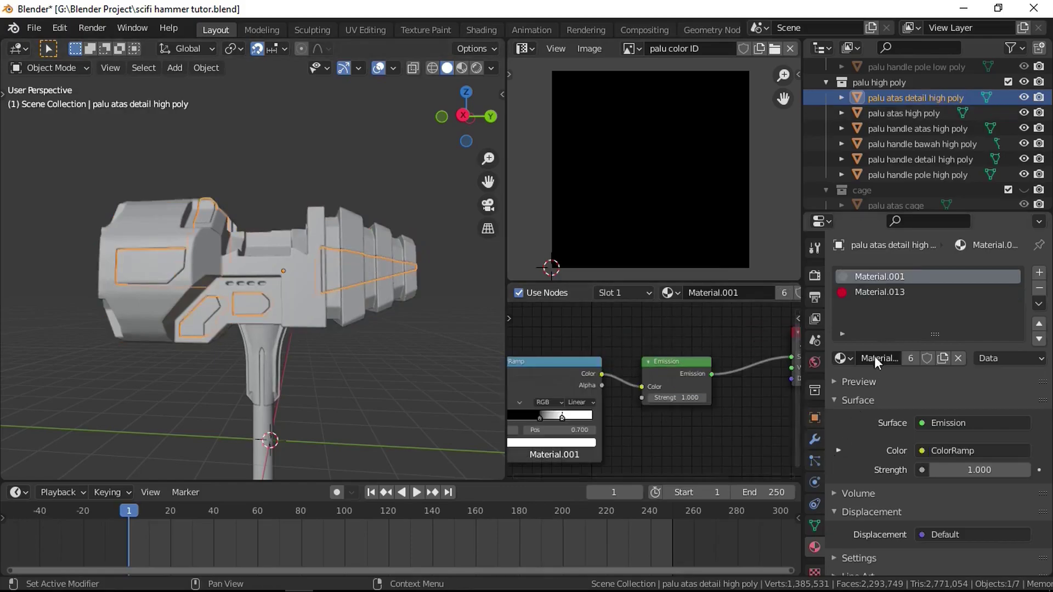
left_click(898, 294)
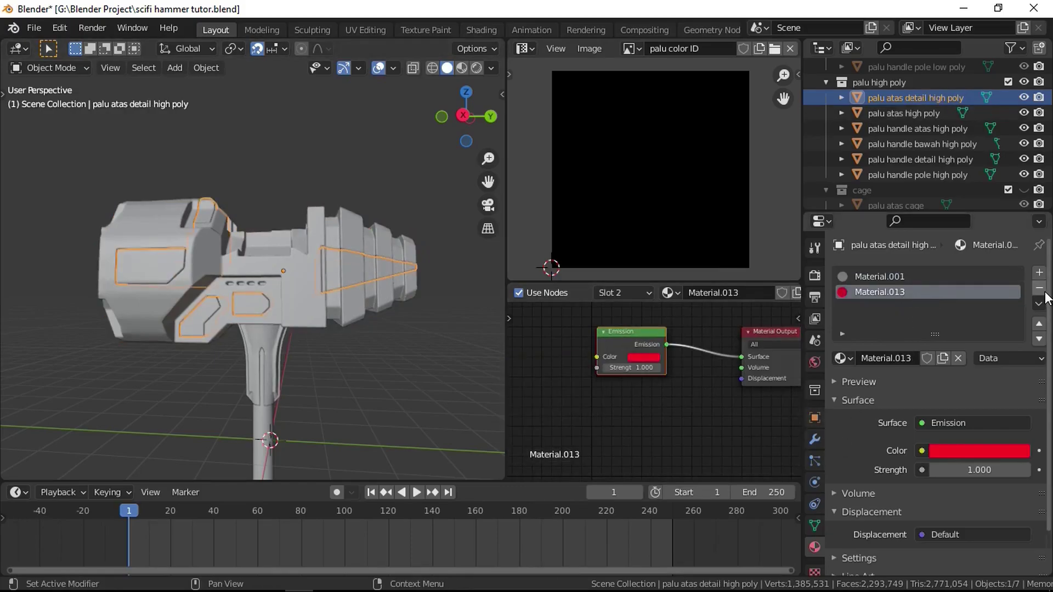
key("Tab")
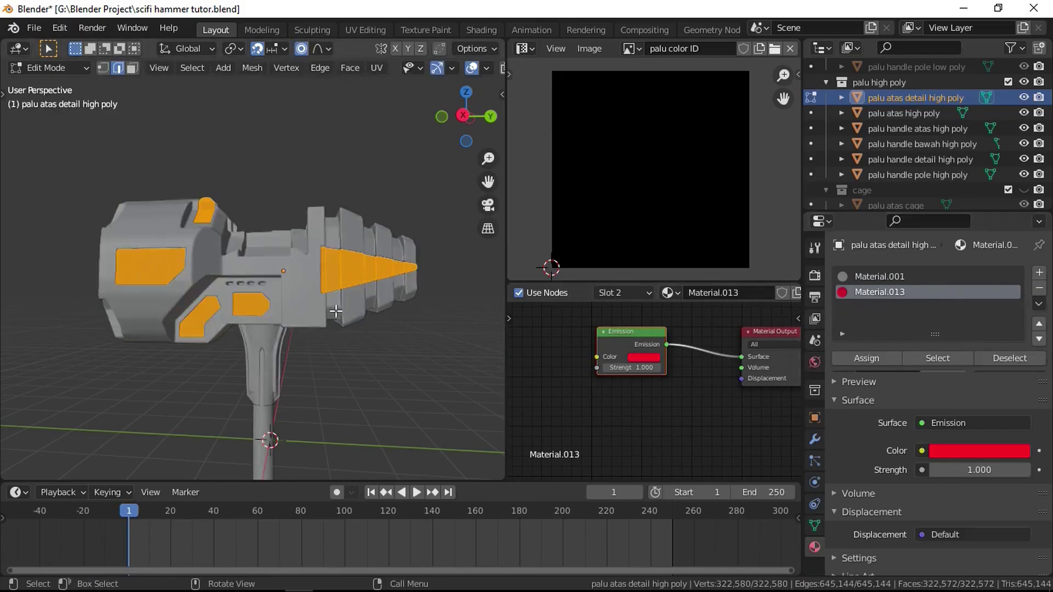
left_click(866, 360)
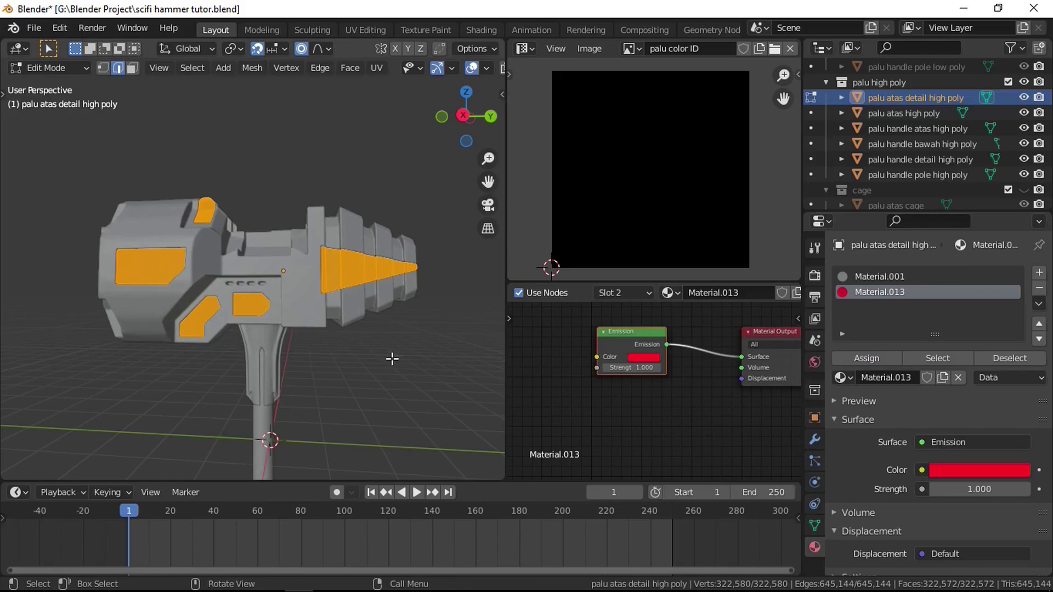
key("Tab")
Remove the Material.011 slot from palu handle atas high poly and add a new slot using Material.002
left_click(264, 341)
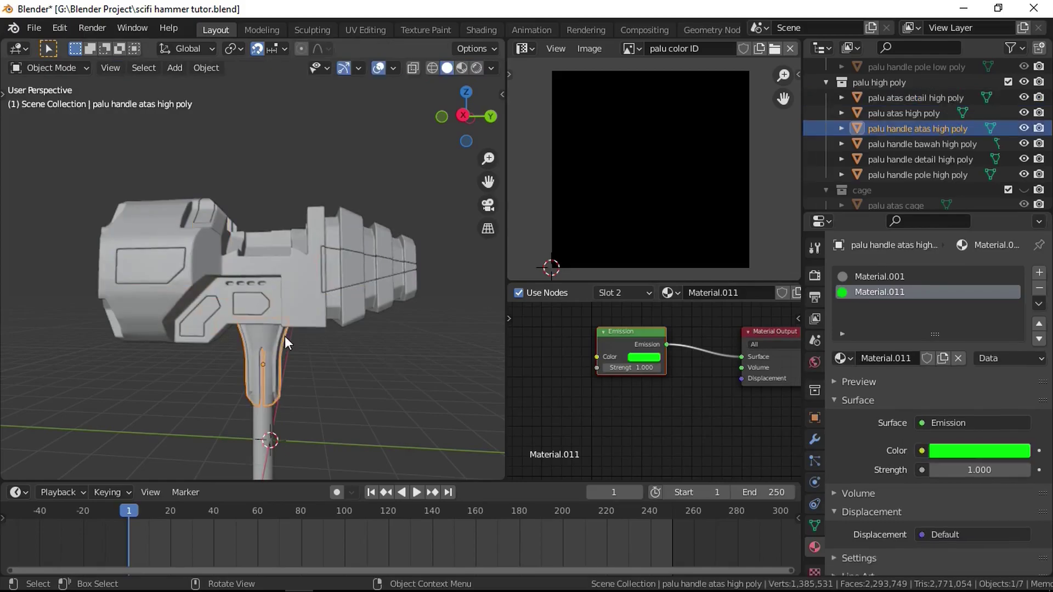
left_click(1039, 289)
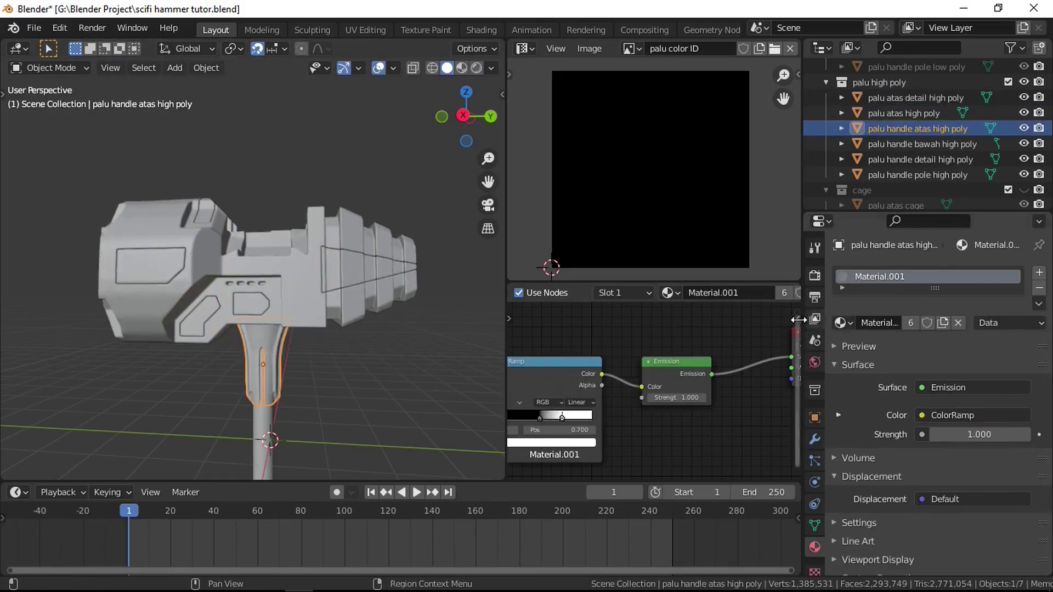
left_click(1039, 273)
left_click(849, 357)
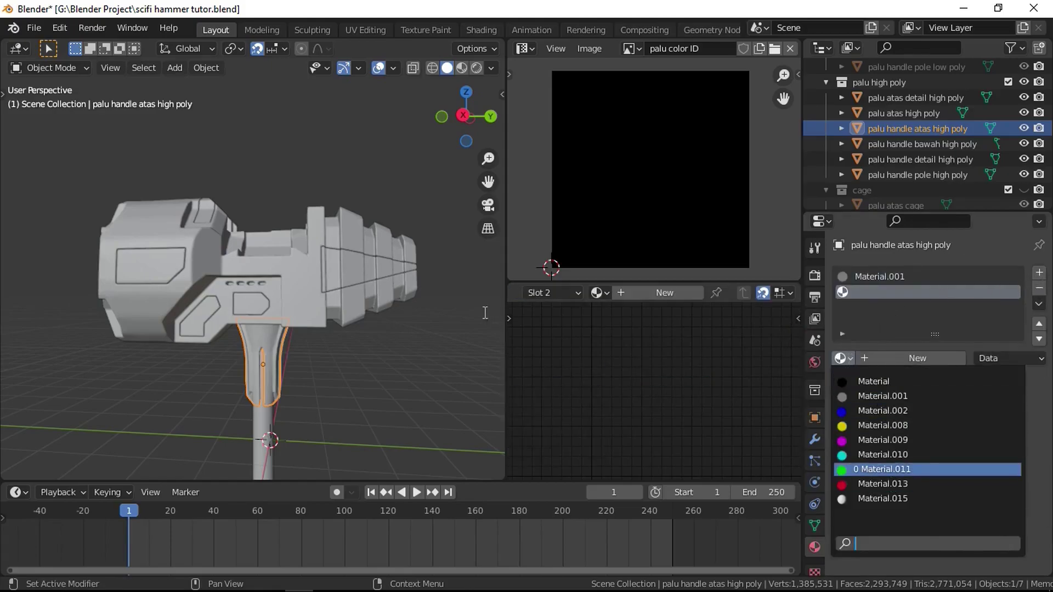
left_click(409, 253)
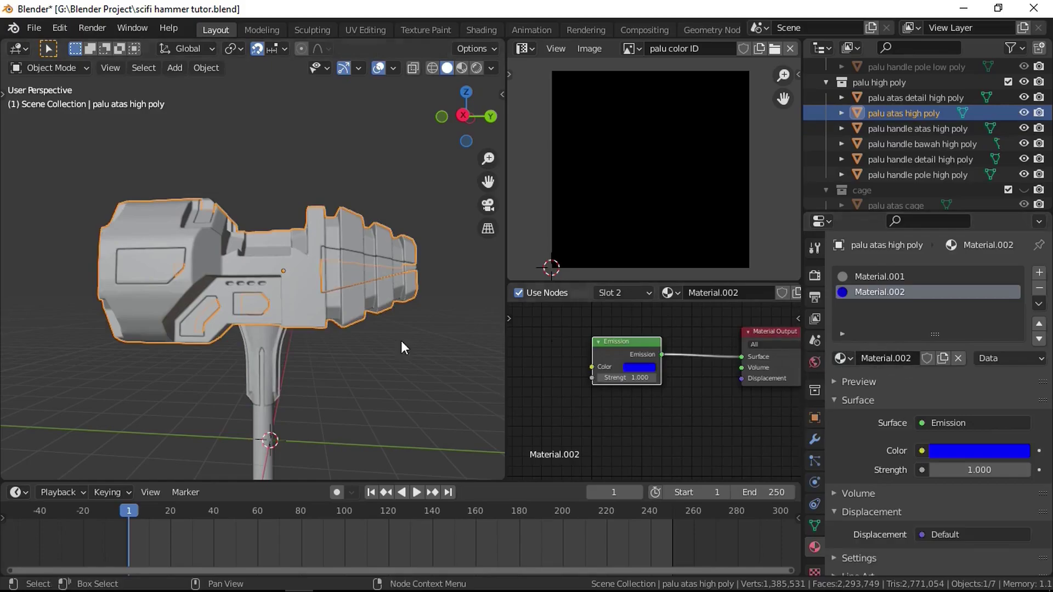
left_click(262, 362)
left_click(842, 358)
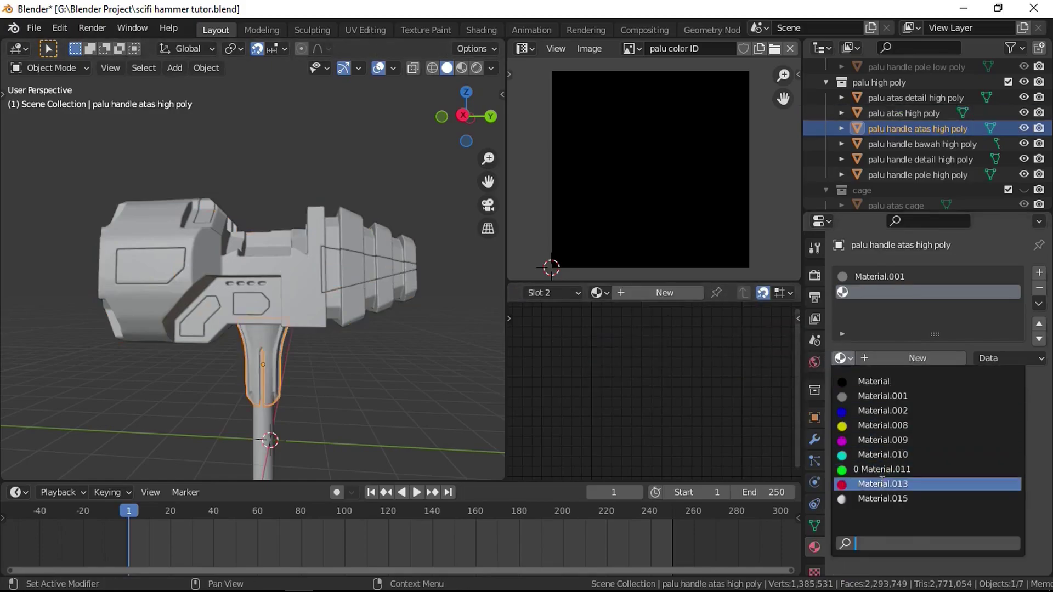
left_click(884, 411)
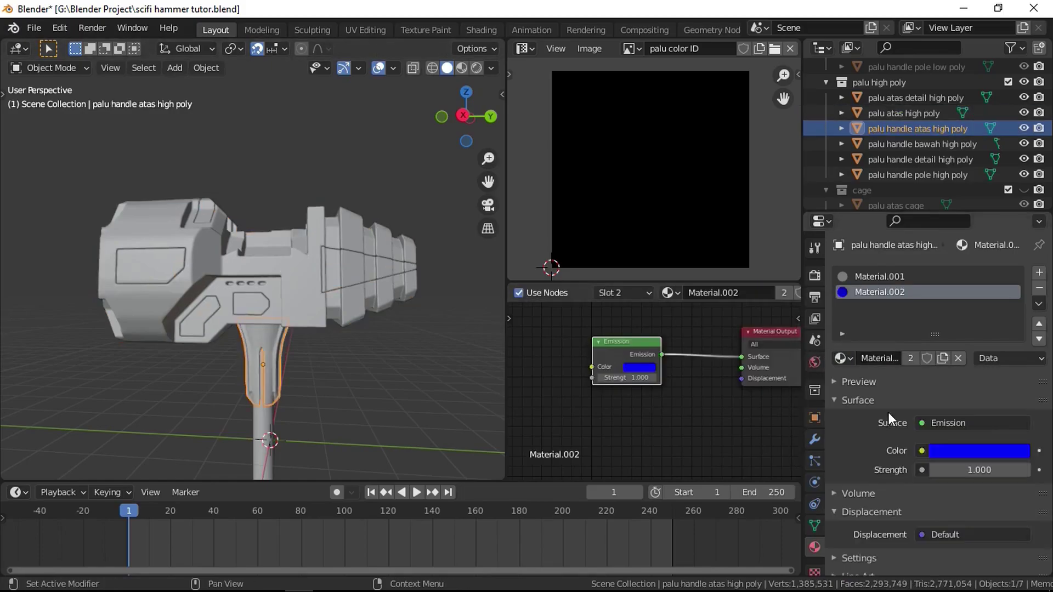
Make Material.002 a single-user copy on palu handle atas high poly and set the copy's emission color to green
left_click(911, 359)
left_click(637, 367)
left_click(647, 211)
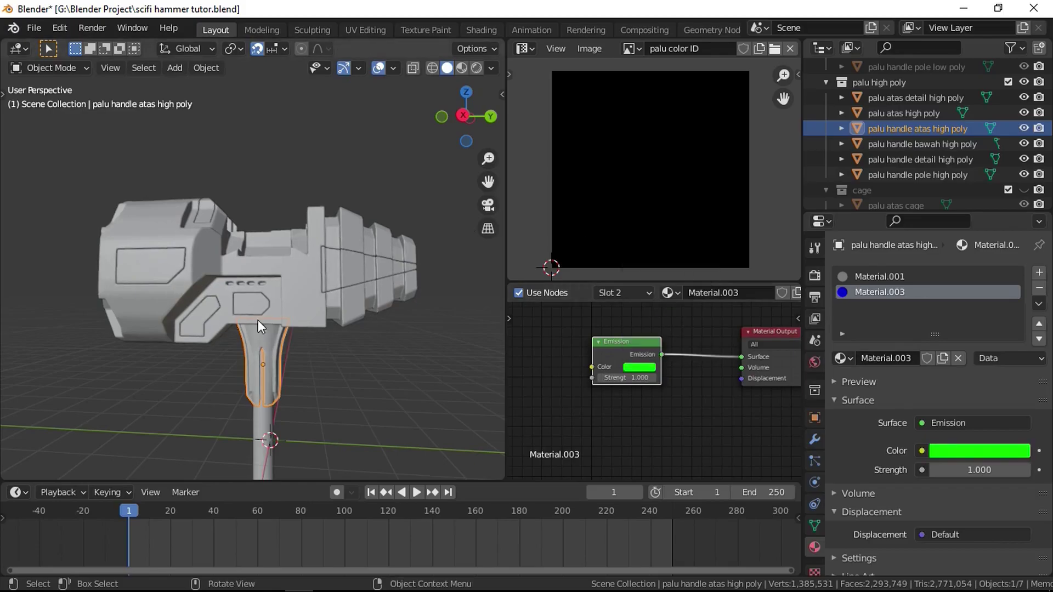
Assign the new green material to all faces of palu handle atas high poly
key("Tab")
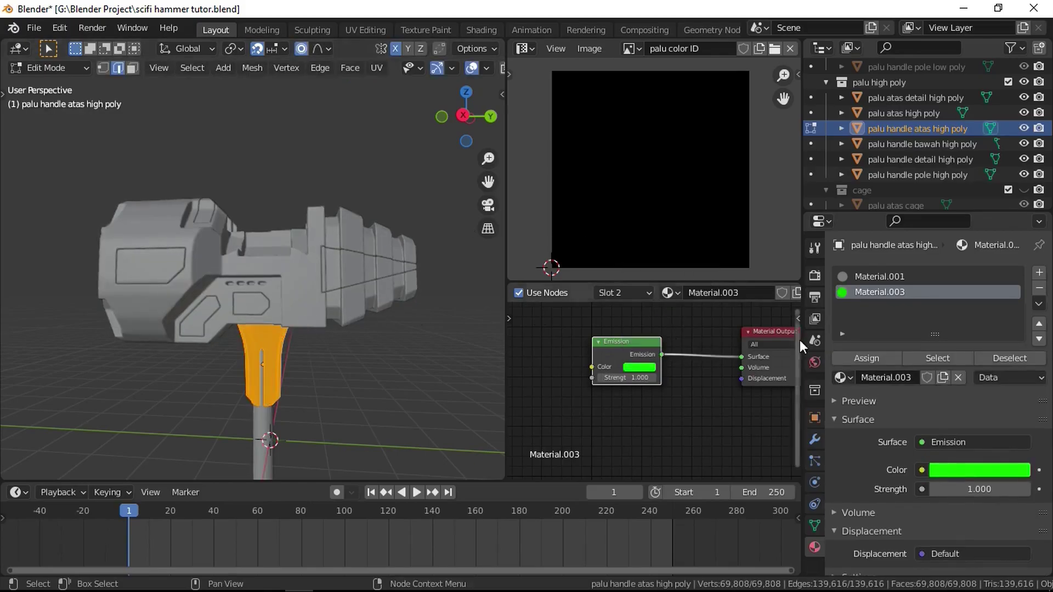
left_click(865, 358)
key("Tab")
Assign the yellow Material.008 to all faces of palu handle pole high poly
middle_click_drag(307, 423, 272, 391)
left_click(272, 391)
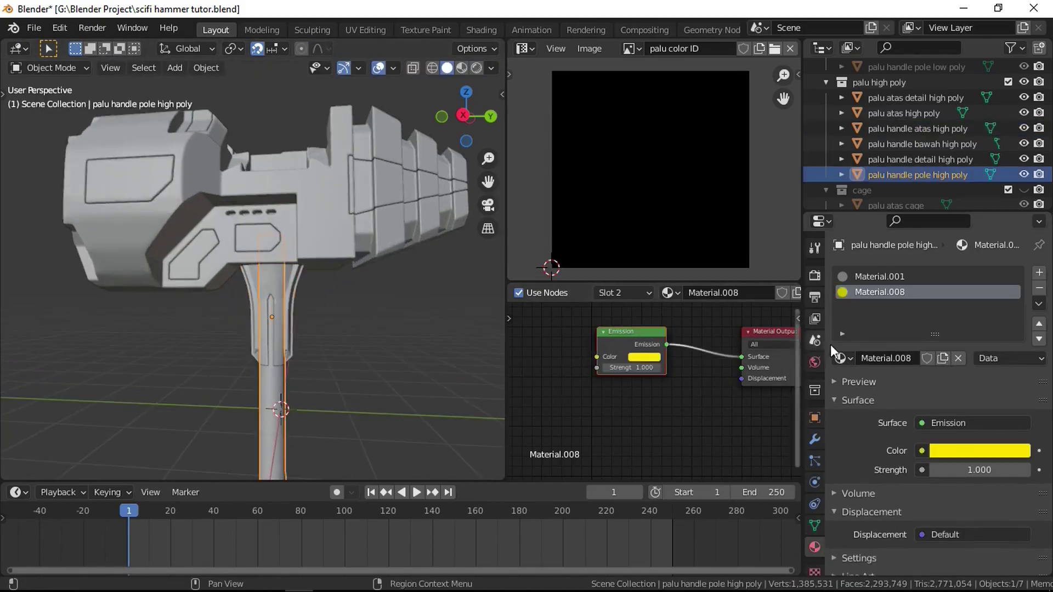
key("Tab")
left_click(855, 359)
key("Tab")
scroll(346, 416, "down", 4)
middle_click_drag(347, 409, 304, 346)
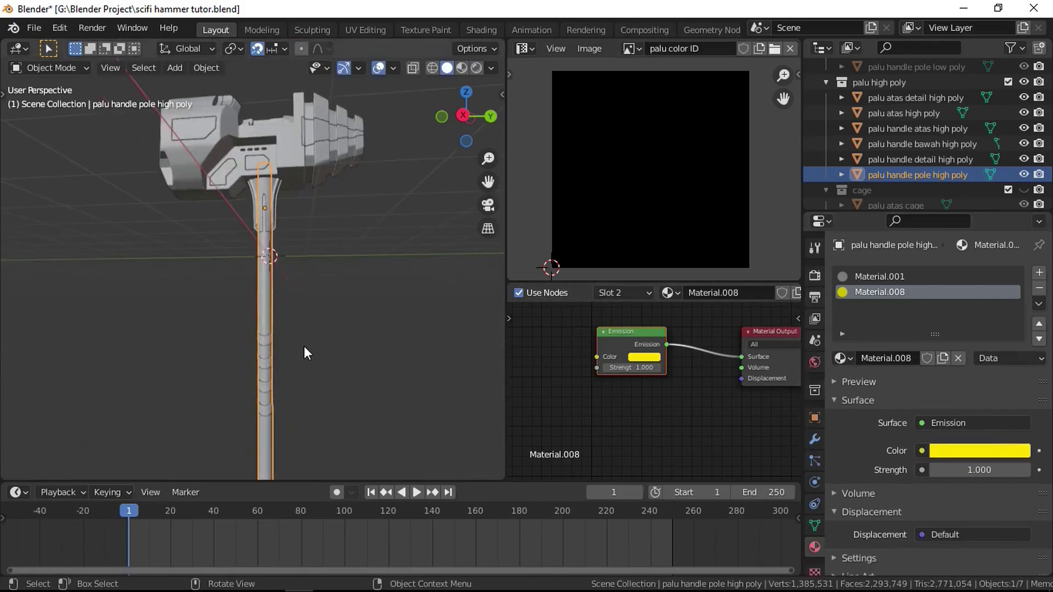
Assign the cyan Material.010 to all faces of palu handle detail high poly
left_click(273, 363)
key("Tab")
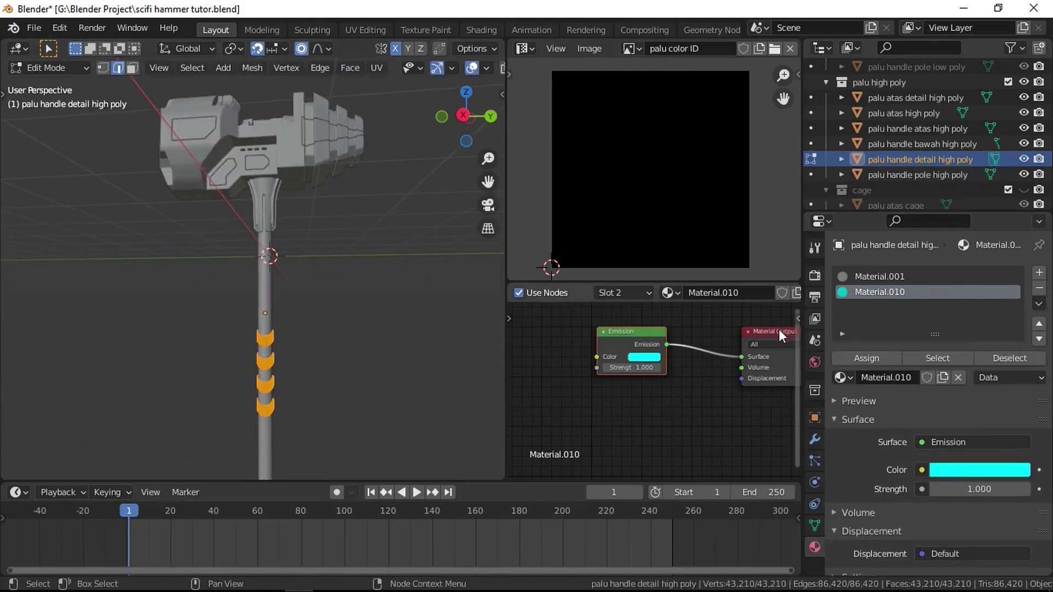
left_click(845, 359)
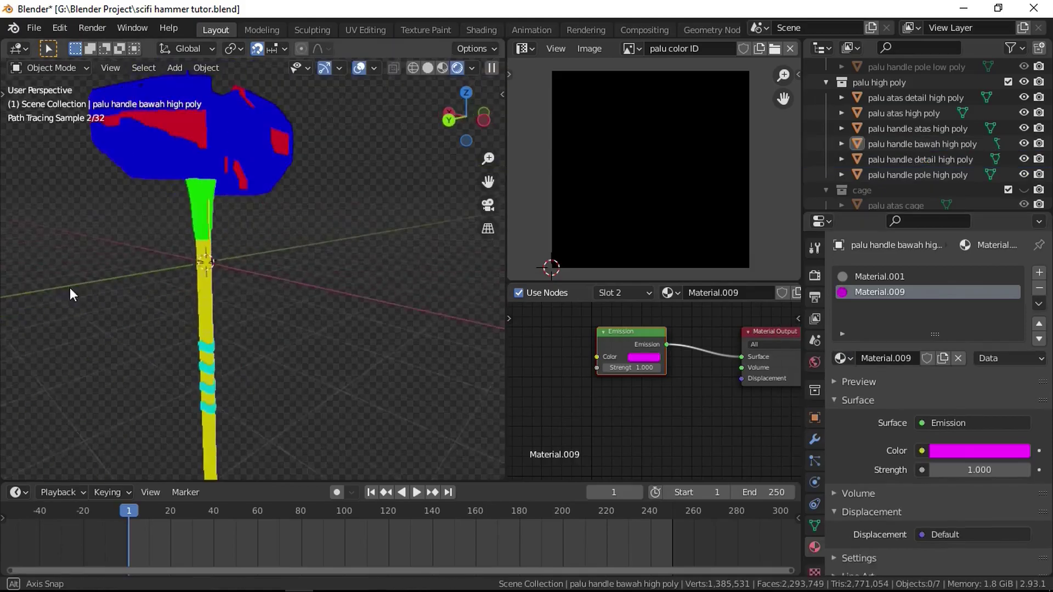
Inspect the hammer's emission colors from another side in rendered shading and return to solid shading
middle_click_drag(70, 287, 340, 313)
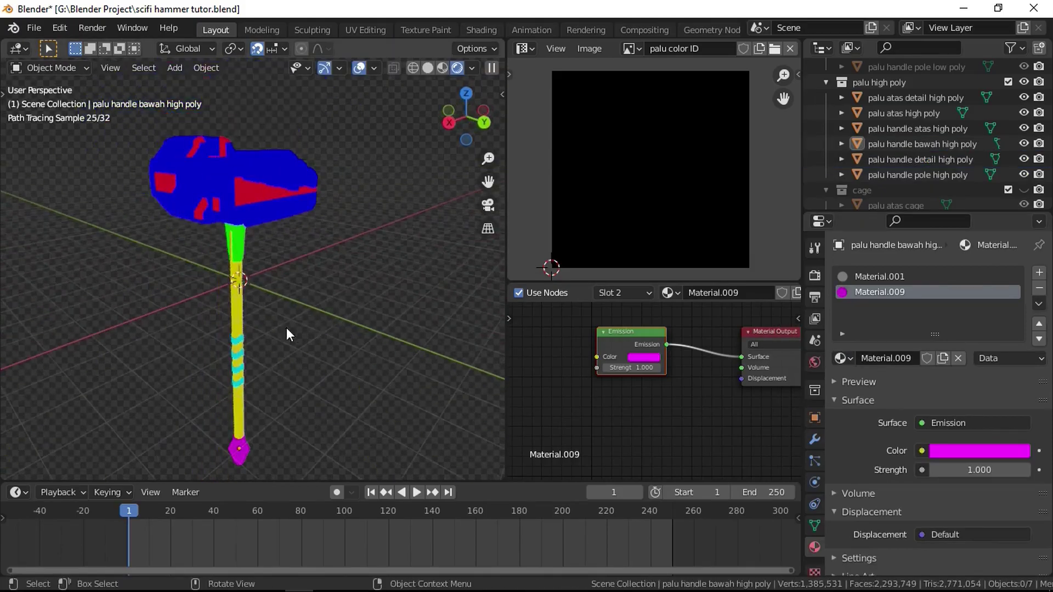
key("z")
left_click(265, 326)
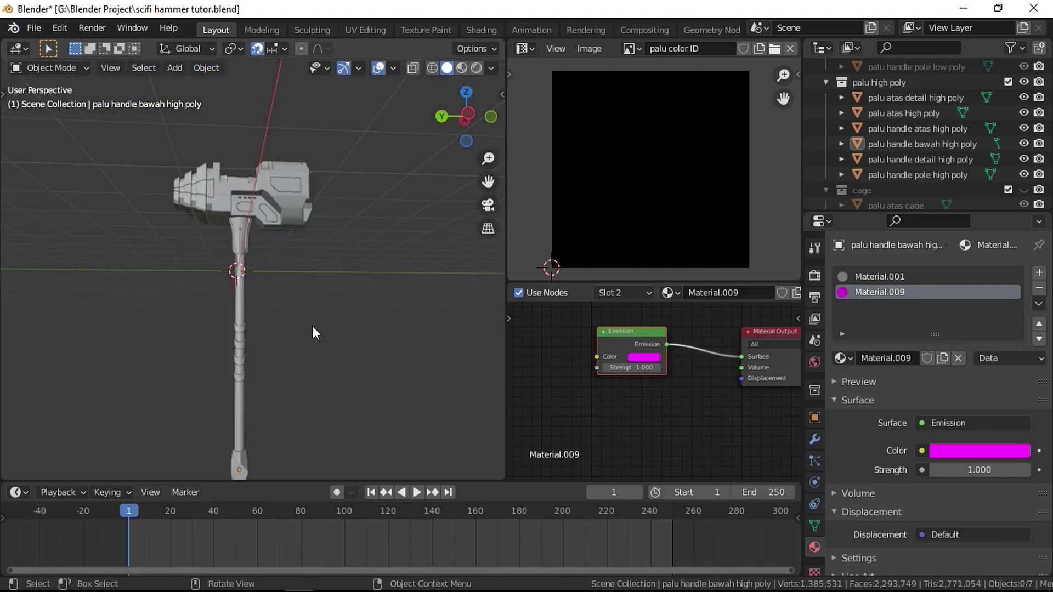
scroll(311, 320, "up", 2)
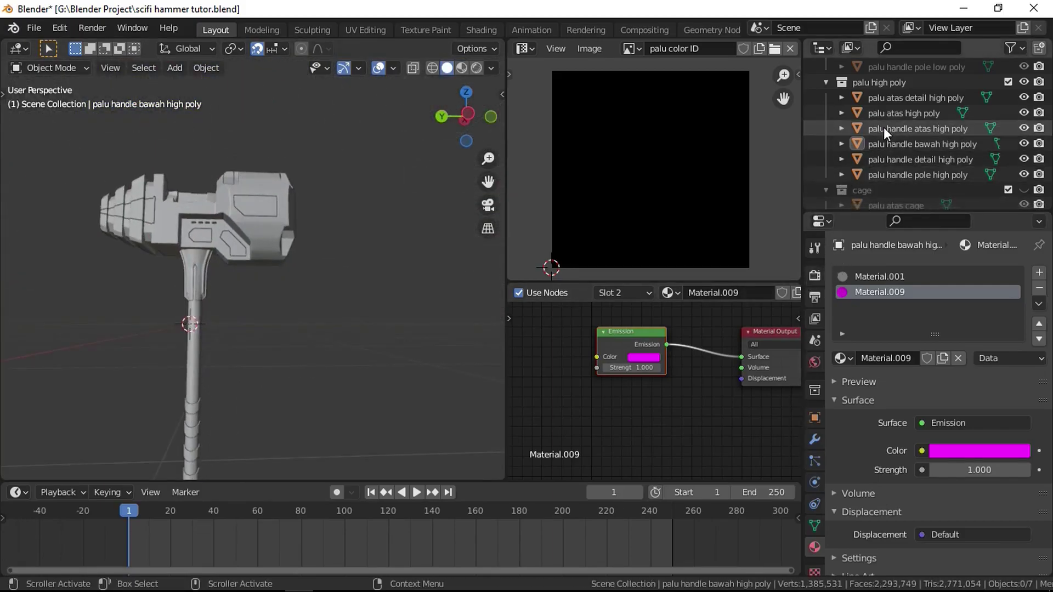
Show the palu low poly collection and select palu atas high poly together with palu atas low poly as the active object
scroll(894, 123, "up", 5)
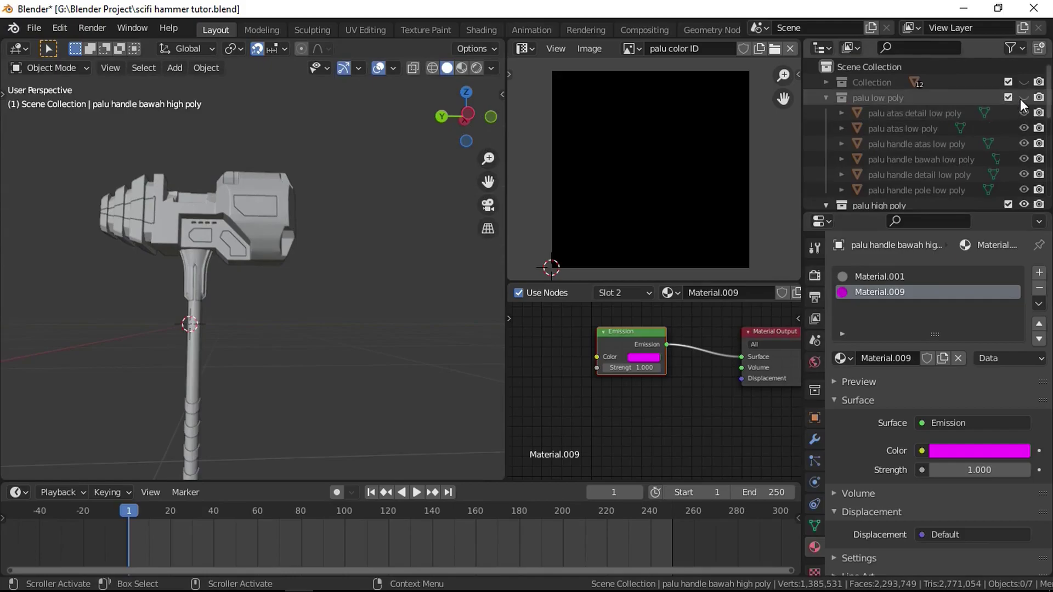
left_click(1020, 97)
scroll(910, 122, "down", 5)
left_click(896, 146)
scroll(900, 142, "up", 5)
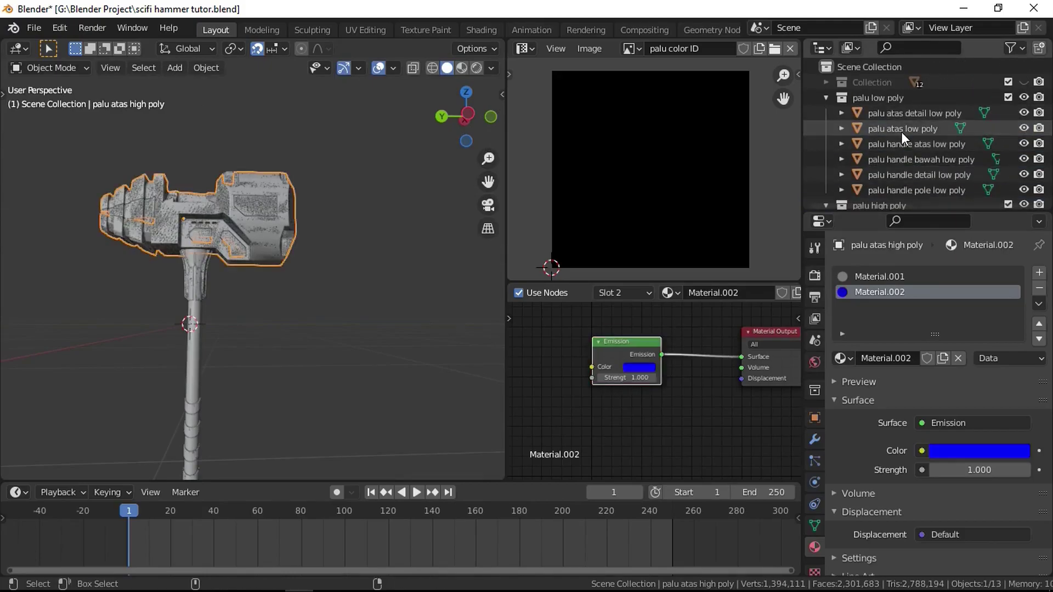
left_click(903, 130)
Set palu atas cage as the cage object for the Emit bake
left_click(814, 275)
scroll(936, 347, "down", 15)
scroll(936, 347, "down", 1)
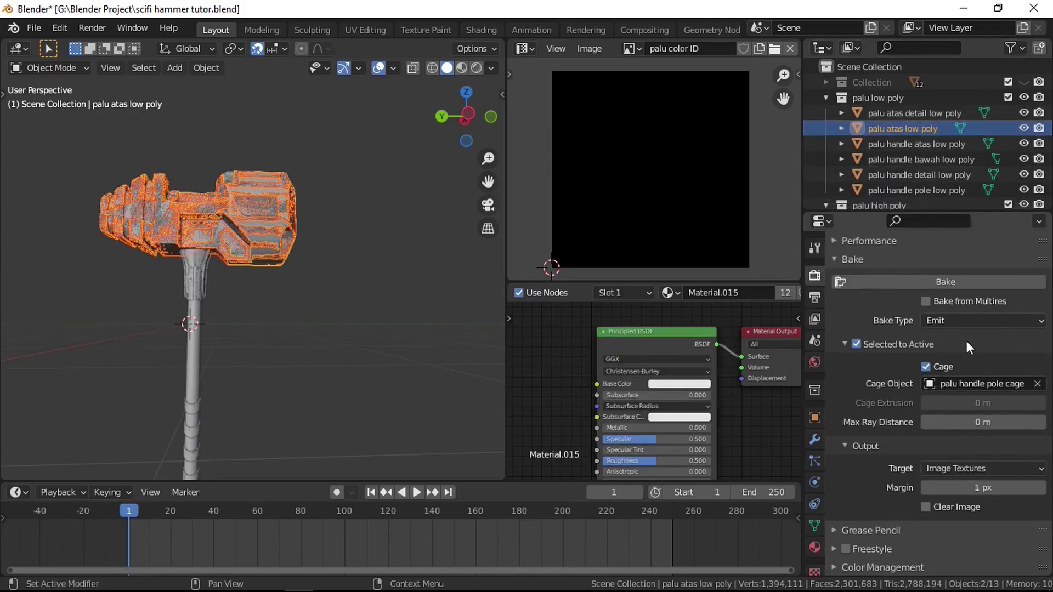
left_click(971, 384)
type("cag")
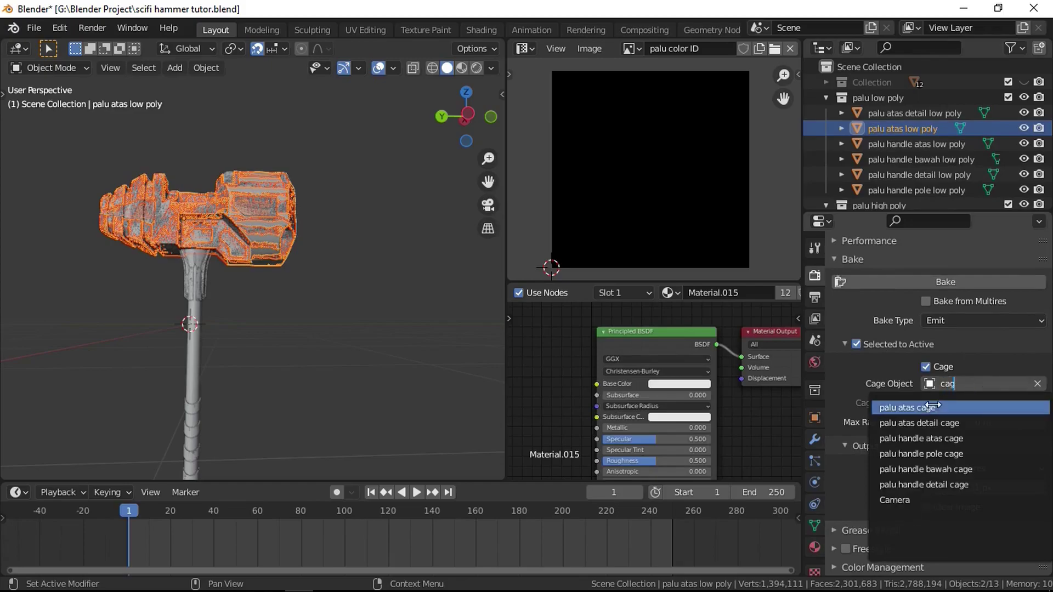
left_click(934, 407)
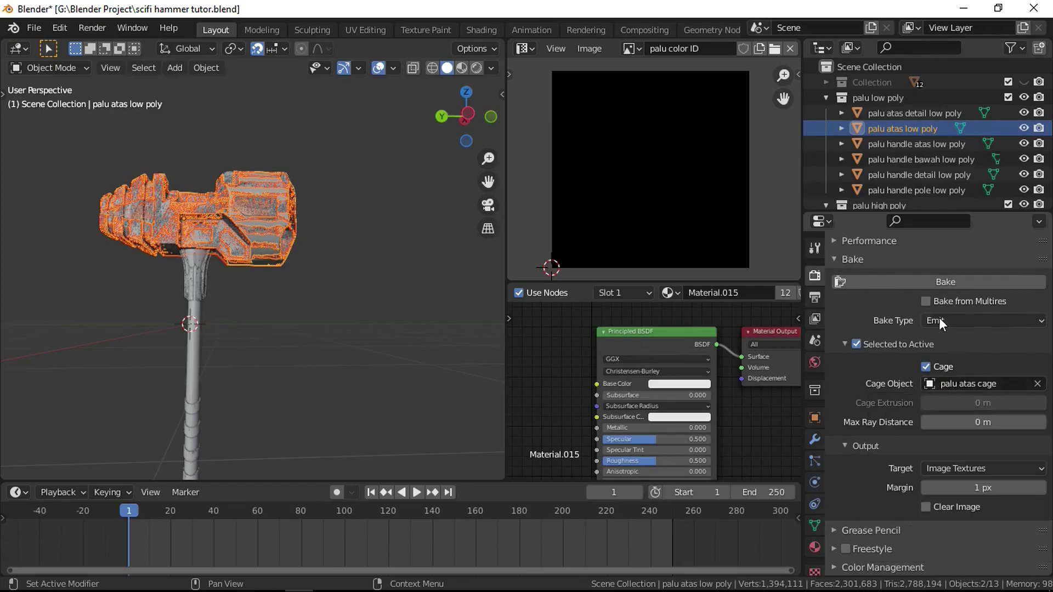
Try to bake the Emit pass from palu atas high poly onto palu atas low poly
left_click(953, 278)
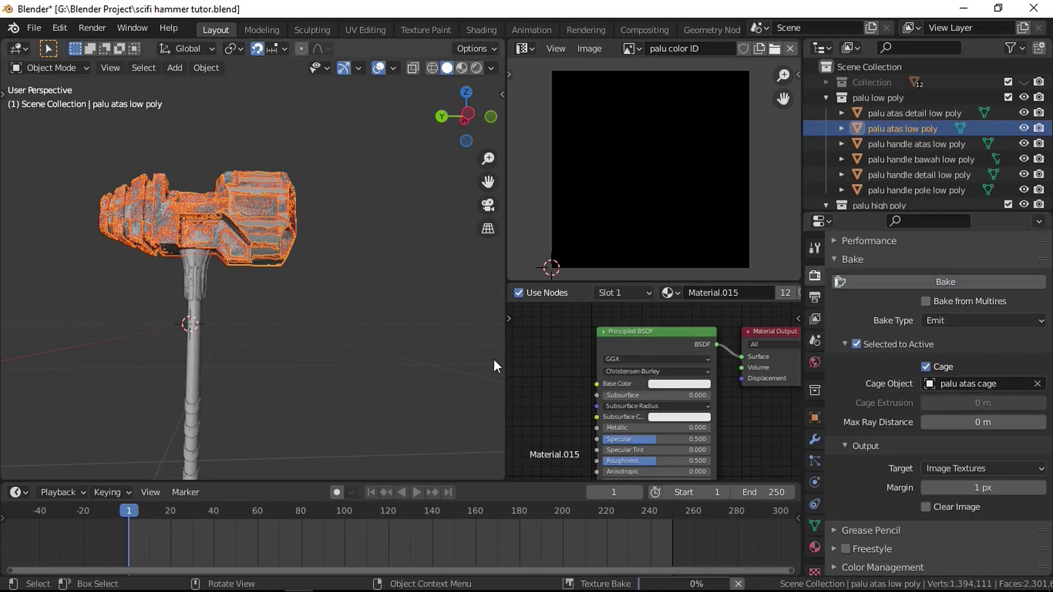
left_click(738, 584)
middle_click_drag(554, 428, 757, 323)
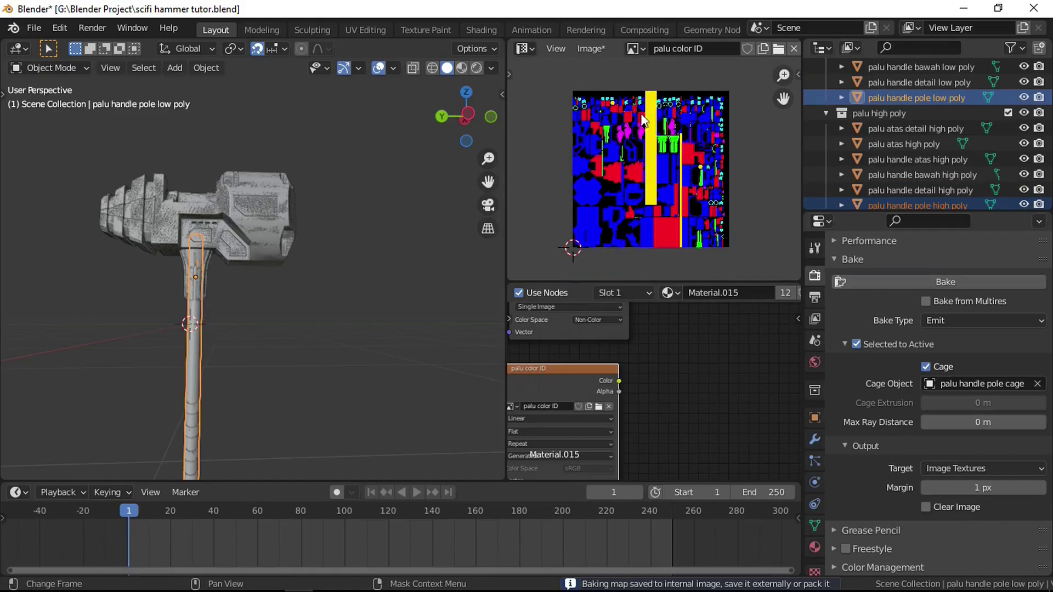
Save the baked palu color ID image as palu color ID.png in the Documents folder
left_click(591, 49)
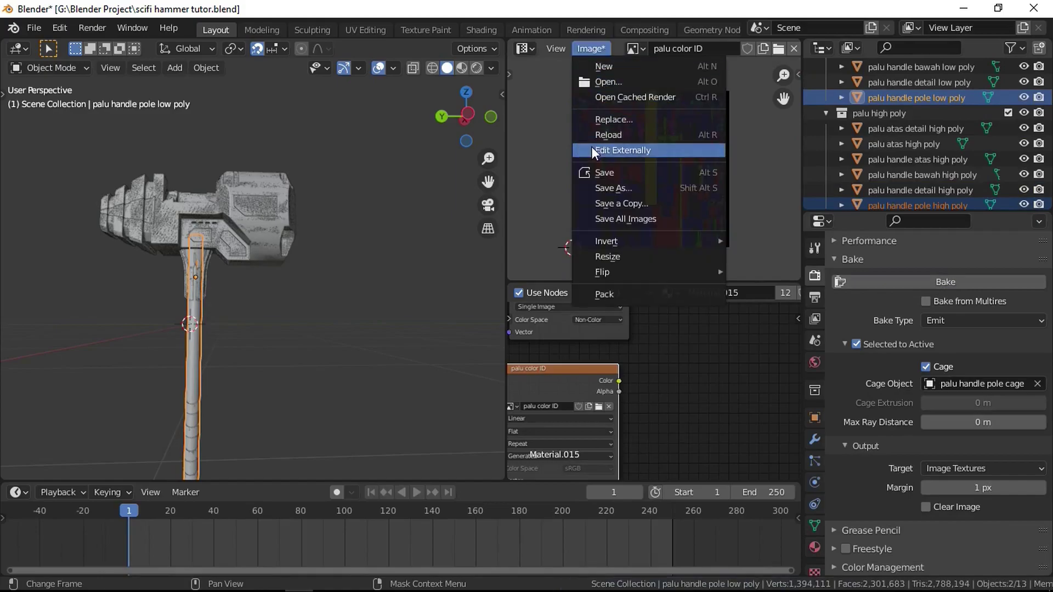
left_click(613, 178)
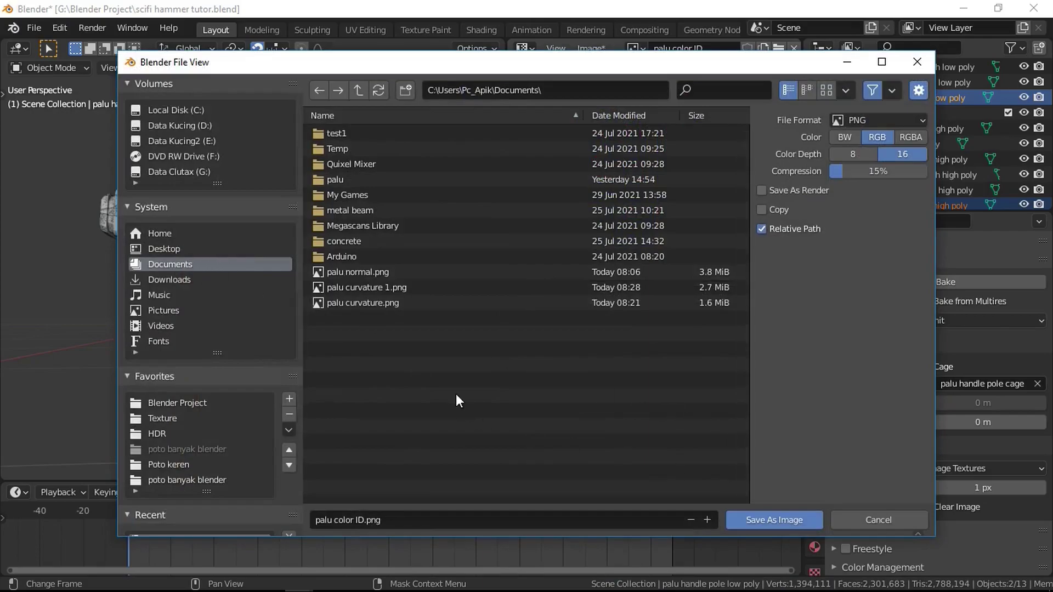
left_click(762, 520)
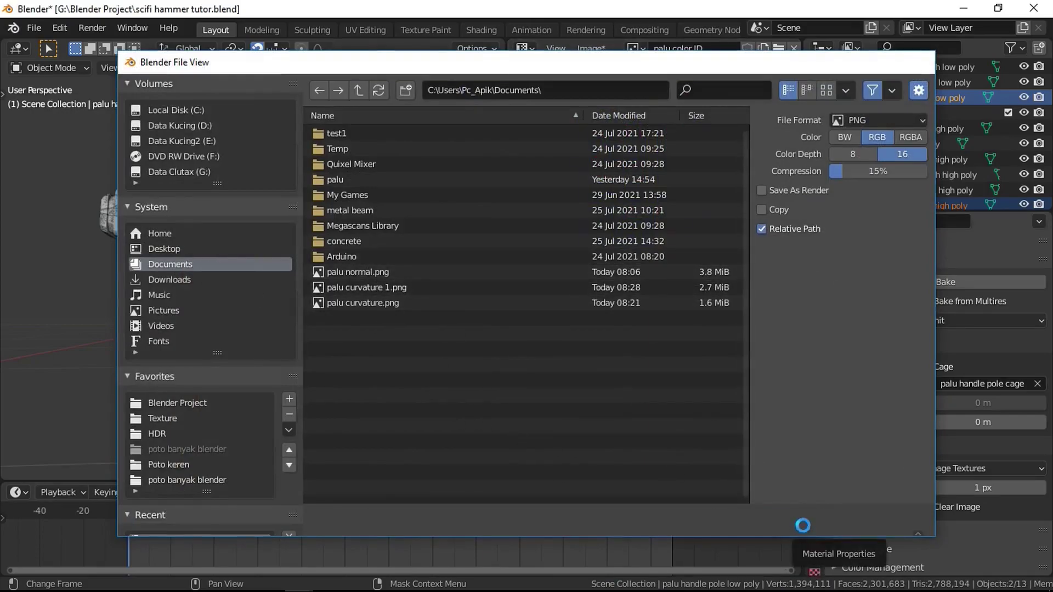
Hide the palu high poly collection and select all the low-poly hammer parts
scroll(736, 356, "down", 4)
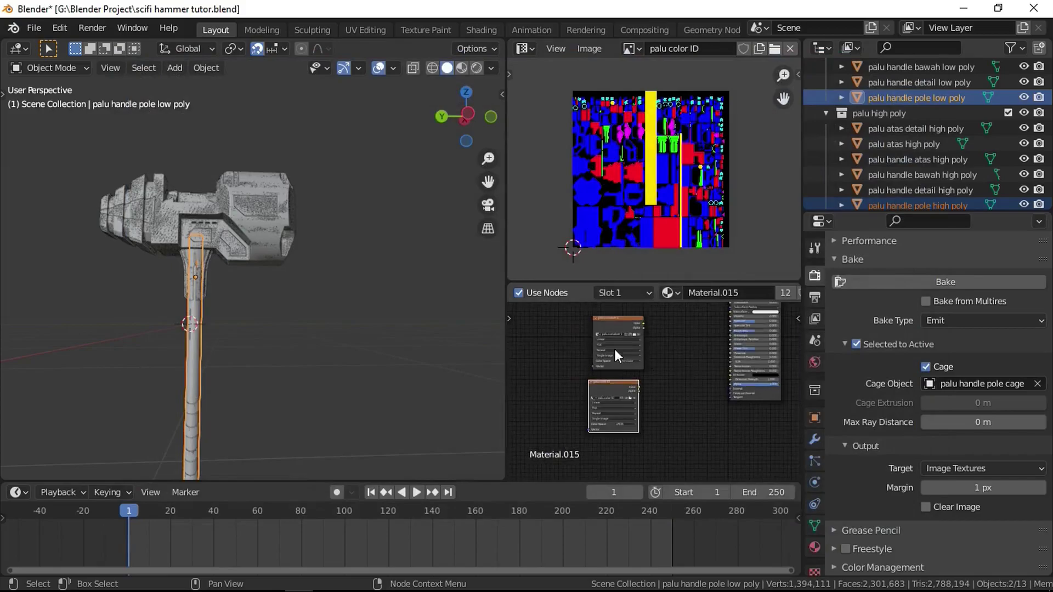
scroll(619, 350, "down", 1)
middle_click_drag(620, 350, 647, 383)
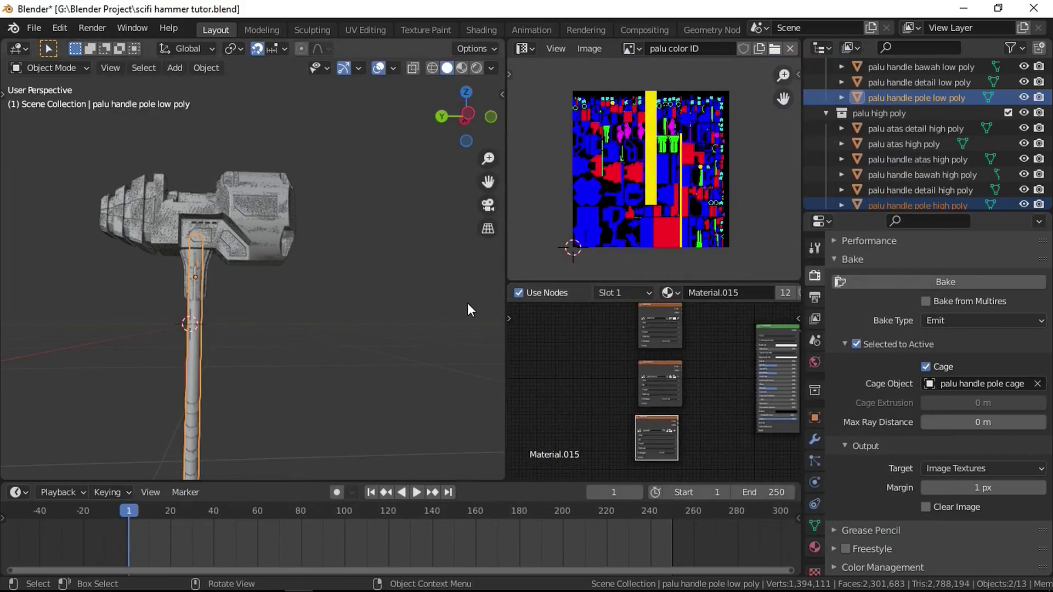
left_click(338, 276)
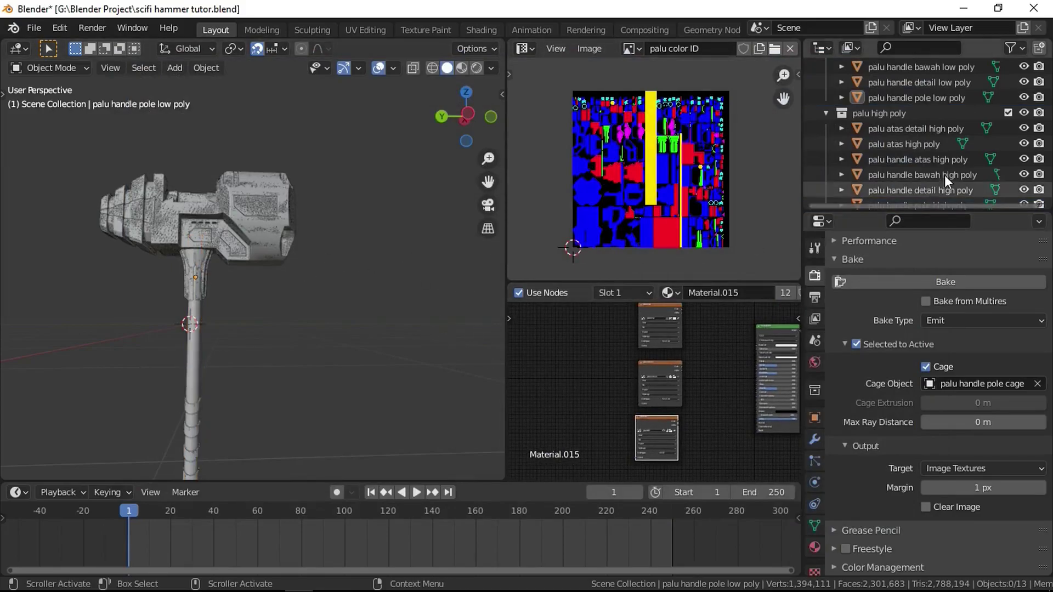
left_click(1023, 112)
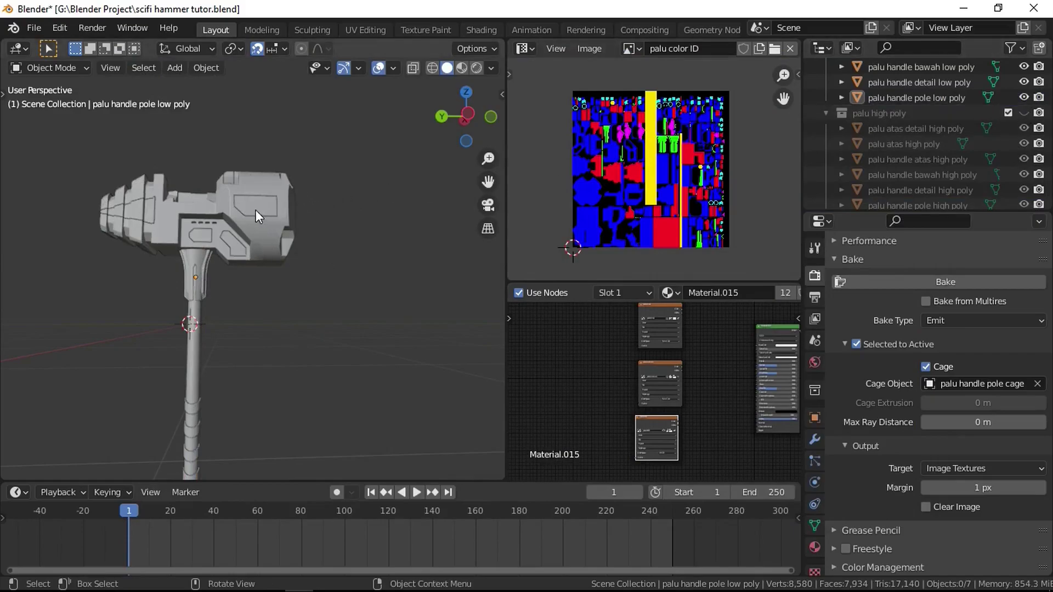
scroll(198, 291, "down", 4)
left_click_drag(143, 444, 314, 161)
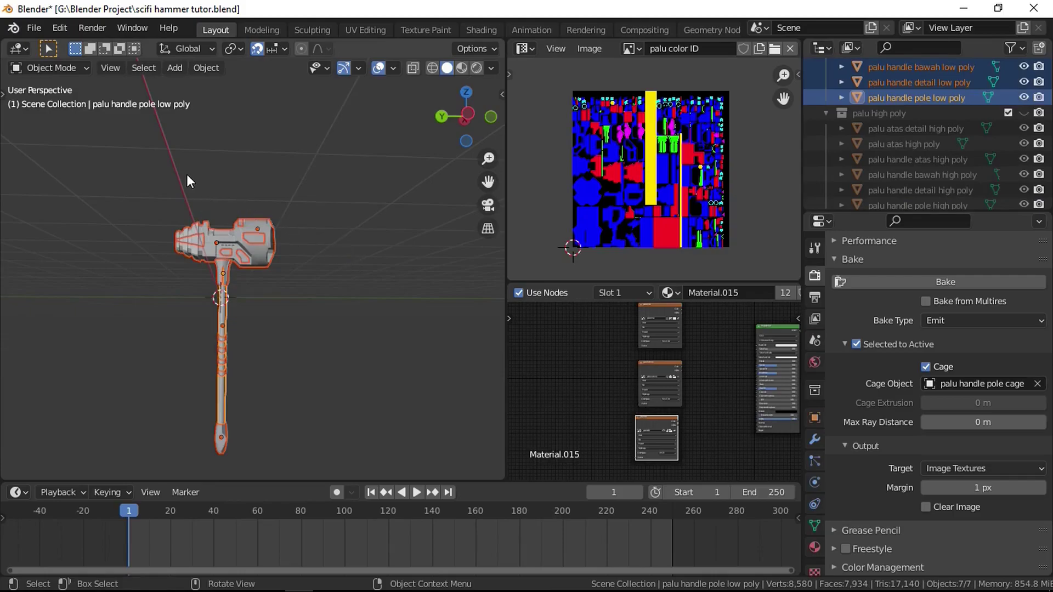
left_click_drag(147, 454, 320, 192)
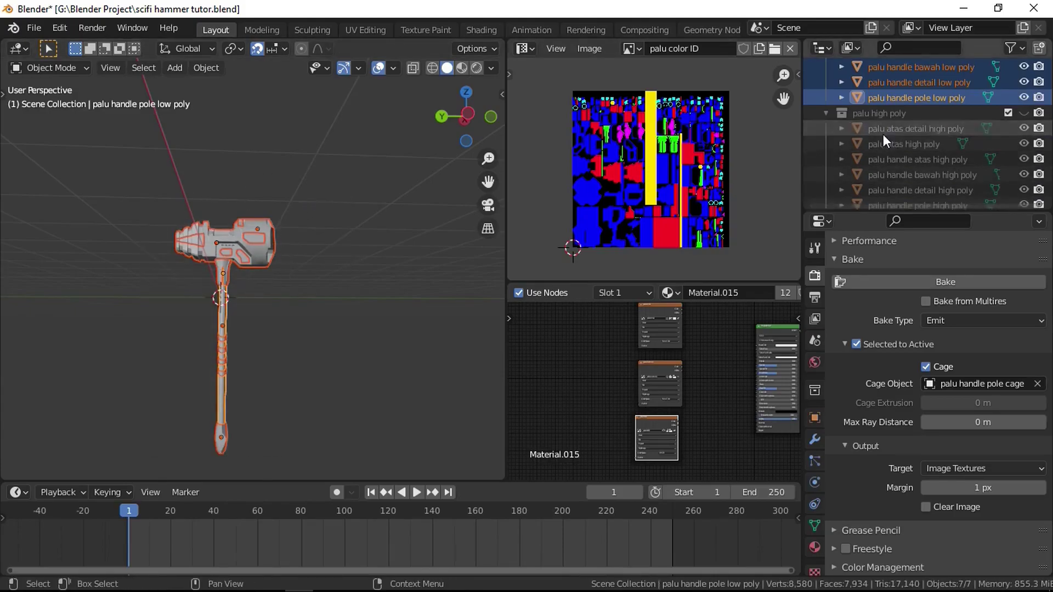
scroll(883, 134, "up", 3)
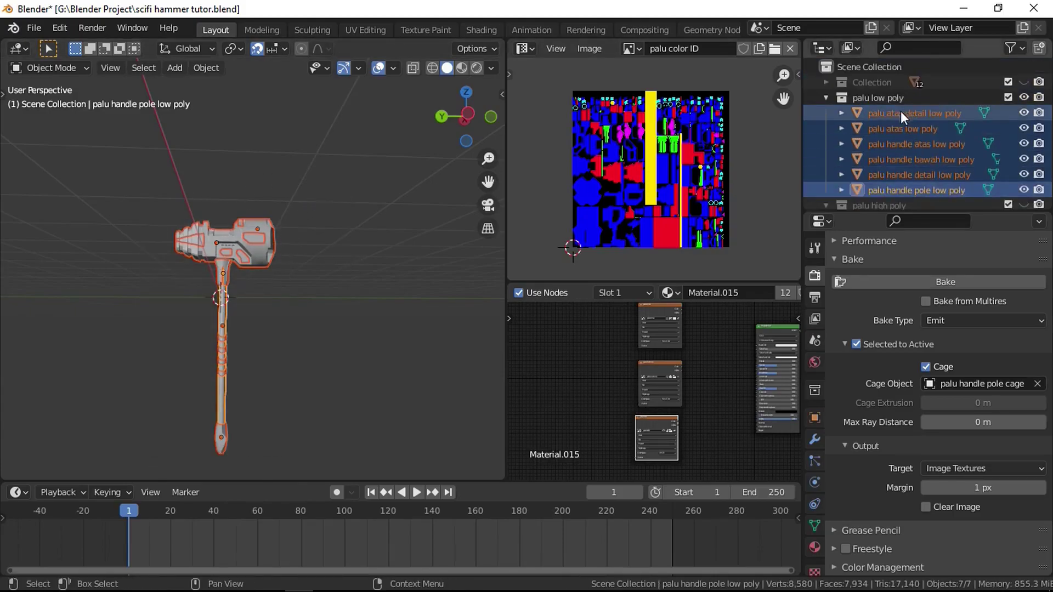
Export only the selected low-poly parts to the Documents folder as scifi hammer tutor.fbx
left_click(38, 29)
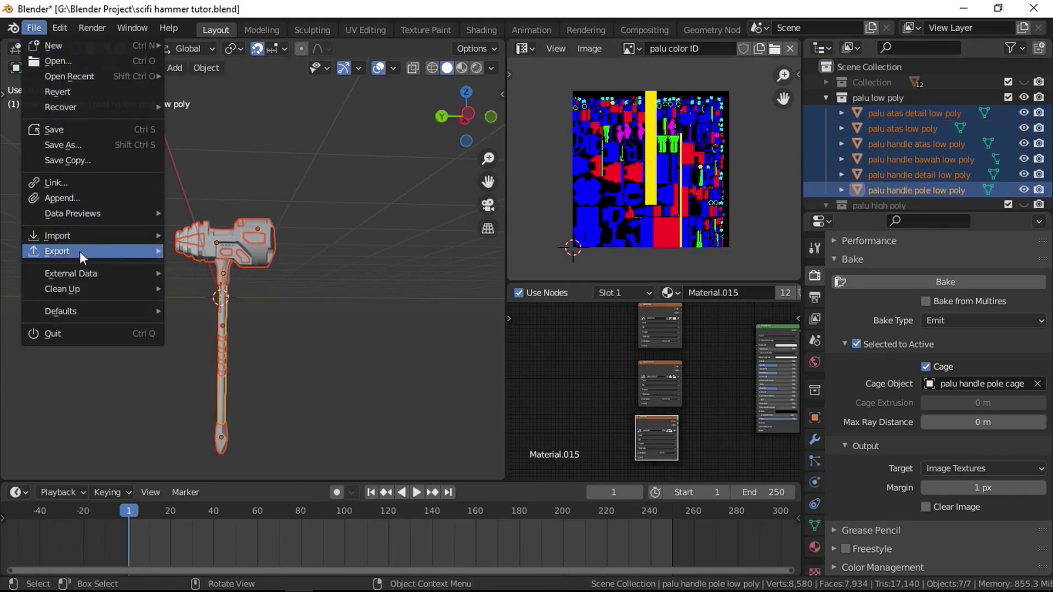
mouse_move(80, 252)
left_click(208, 374)
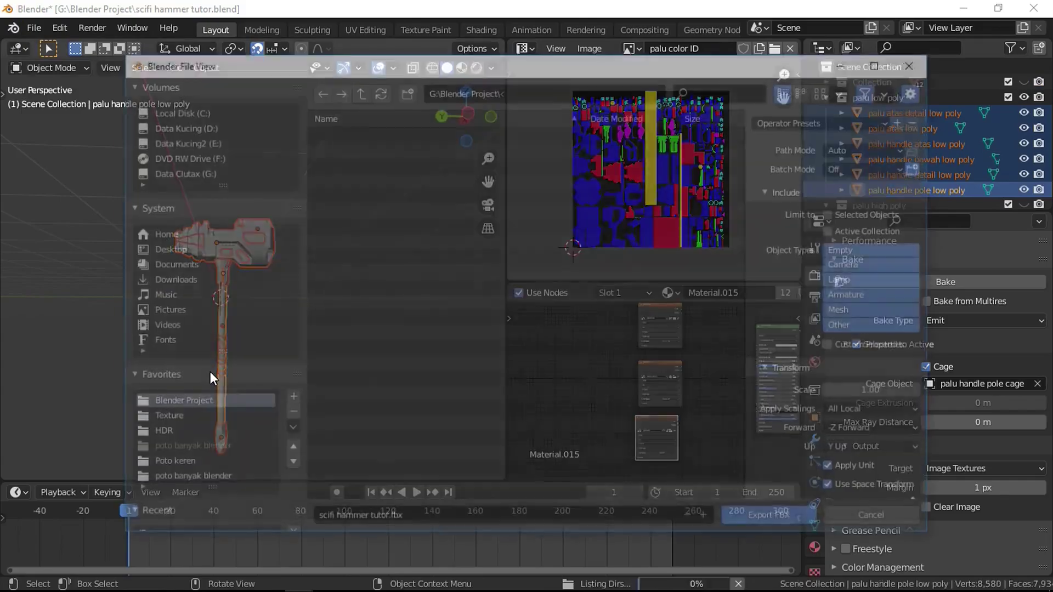
left_click(859, 209)
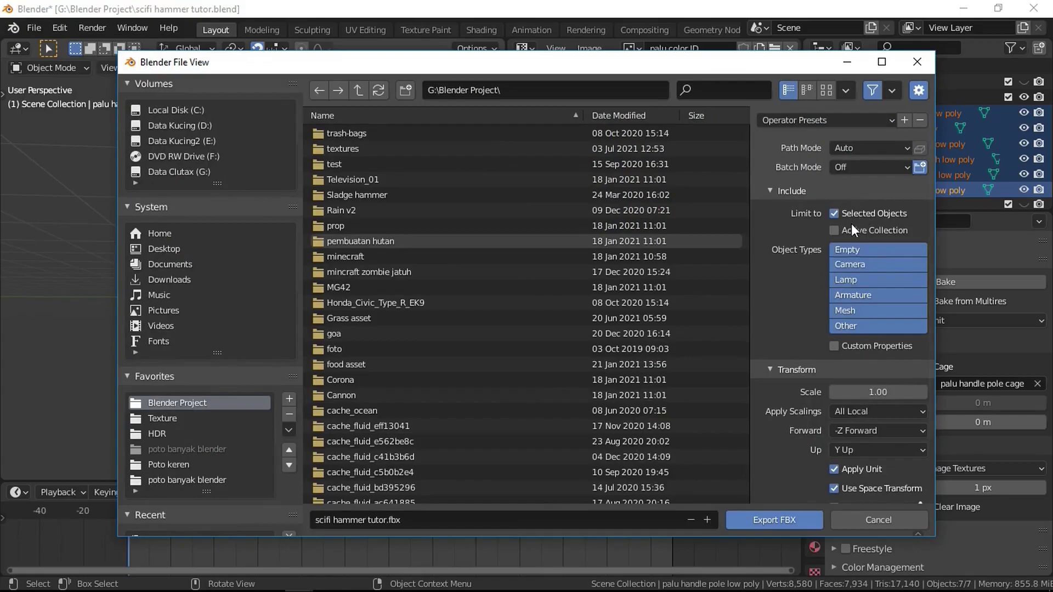
left_click(167, 264)
left_click(773, 519)
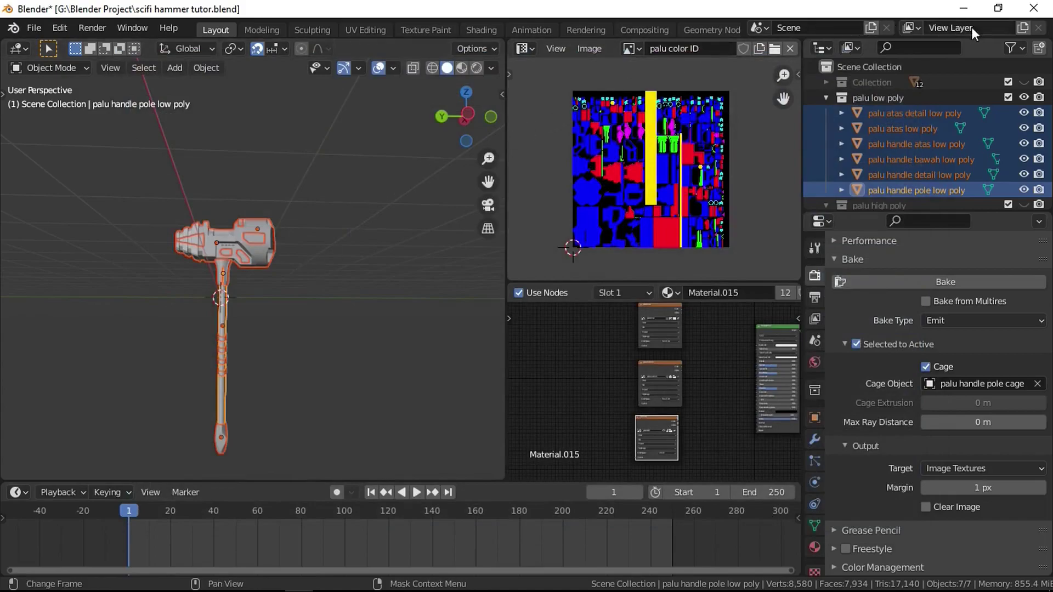
Switch to the Documents folder in File Explorer and view palu curvature 1.png and the neighbouring baked maps
left_click(1035, 12)
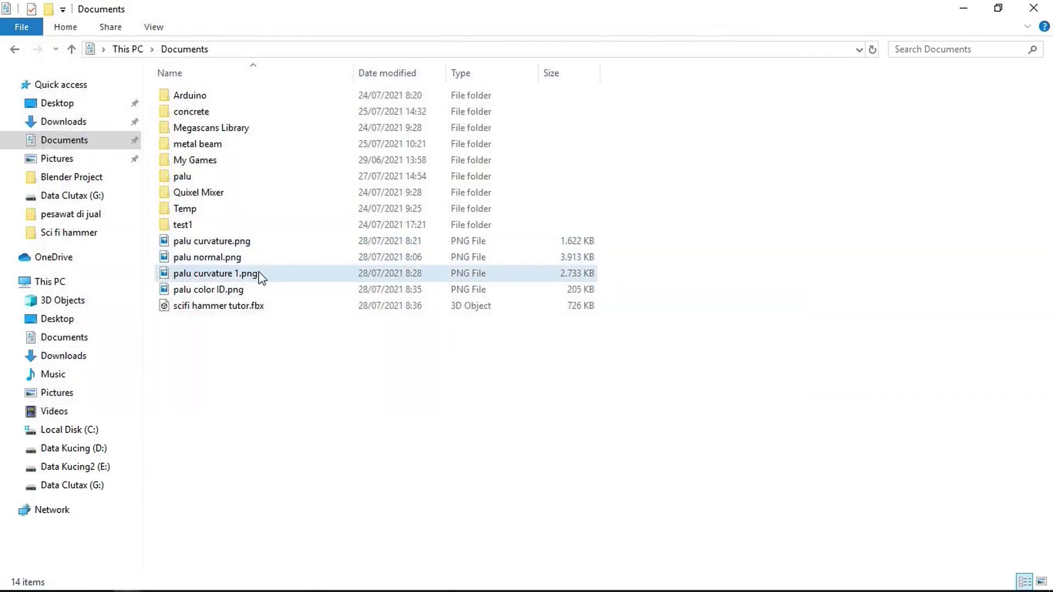
double_click(256, 273)
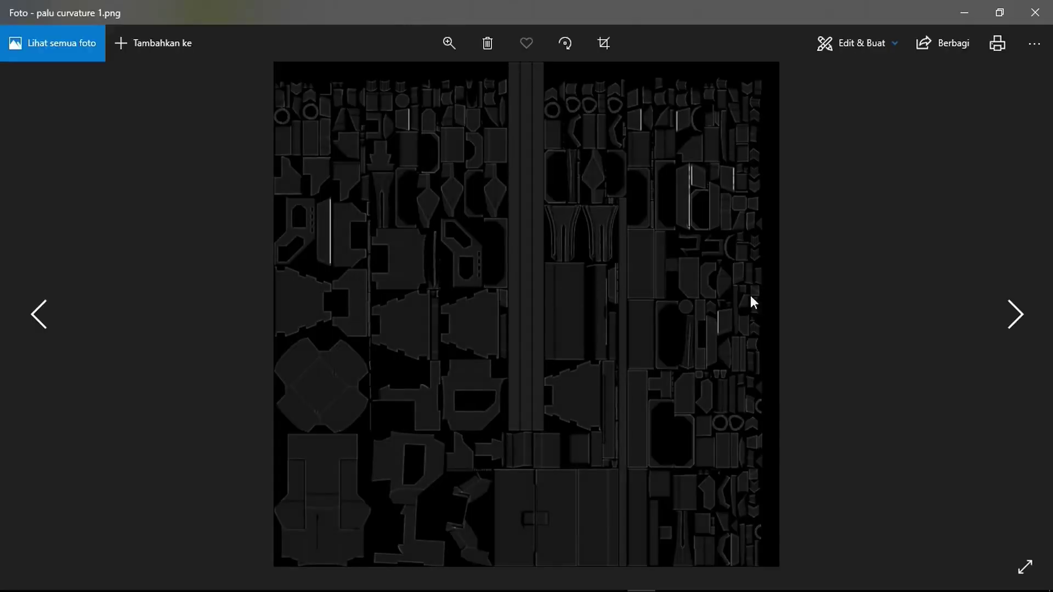
left_click(1015, 312)
left_click(1015, 312)
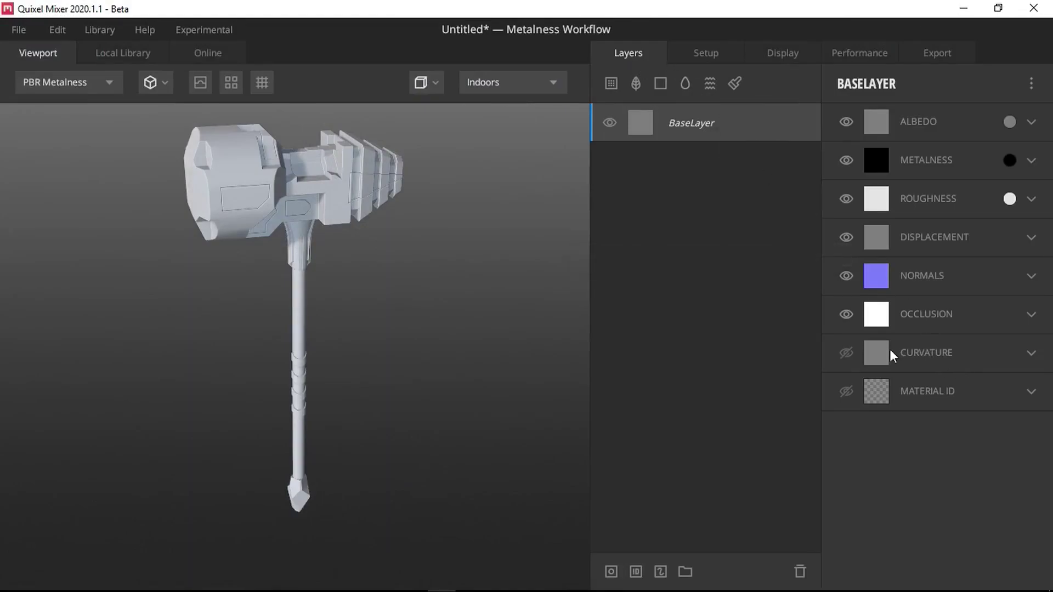
In Quixel Mixer, expand BaseLayer's Curvature, Normals and Material ID channels and load palu color ID.png as the Material ID map
left_click(1030, 353)
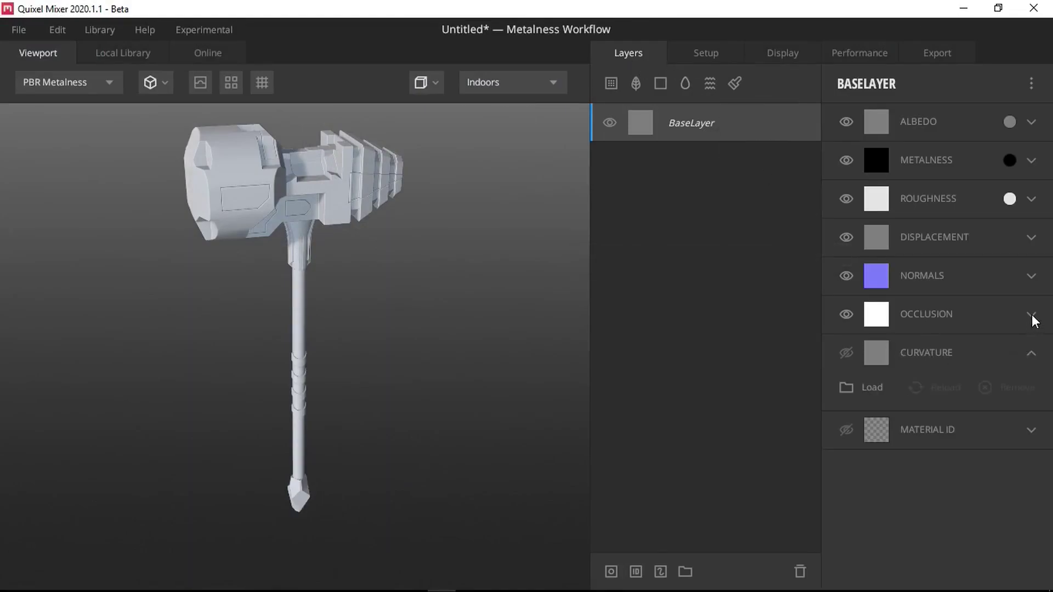
left_click(1032, 278)
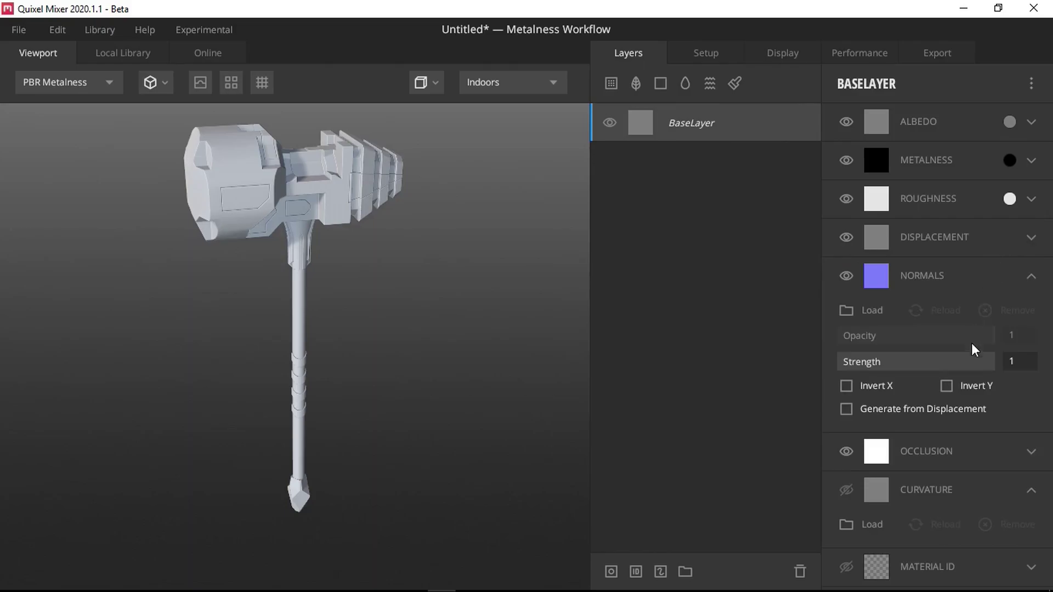
left_click(1030, 564)
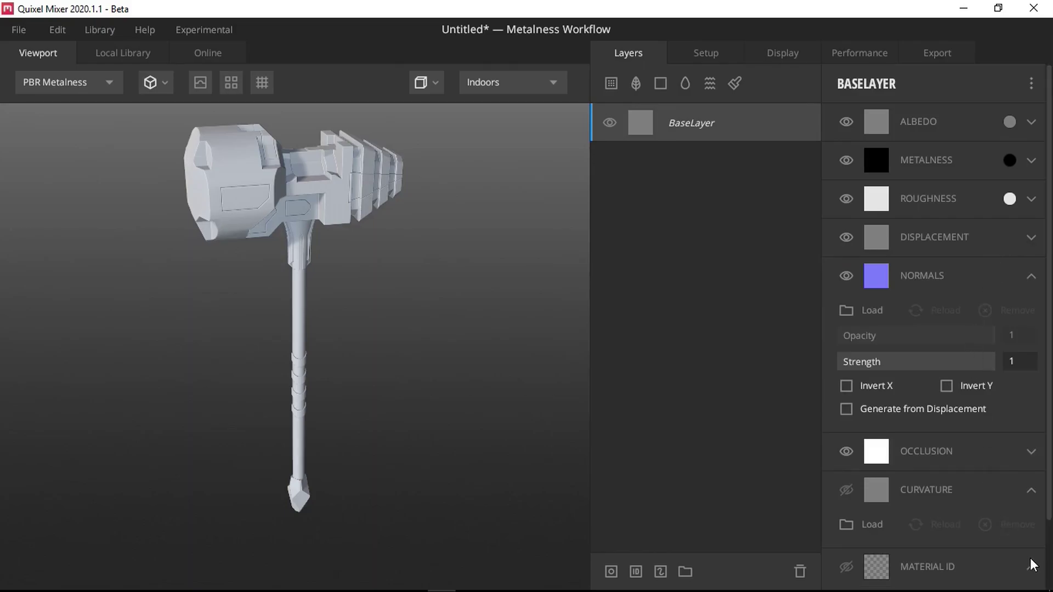
scroll(999, 527, "down", 2)
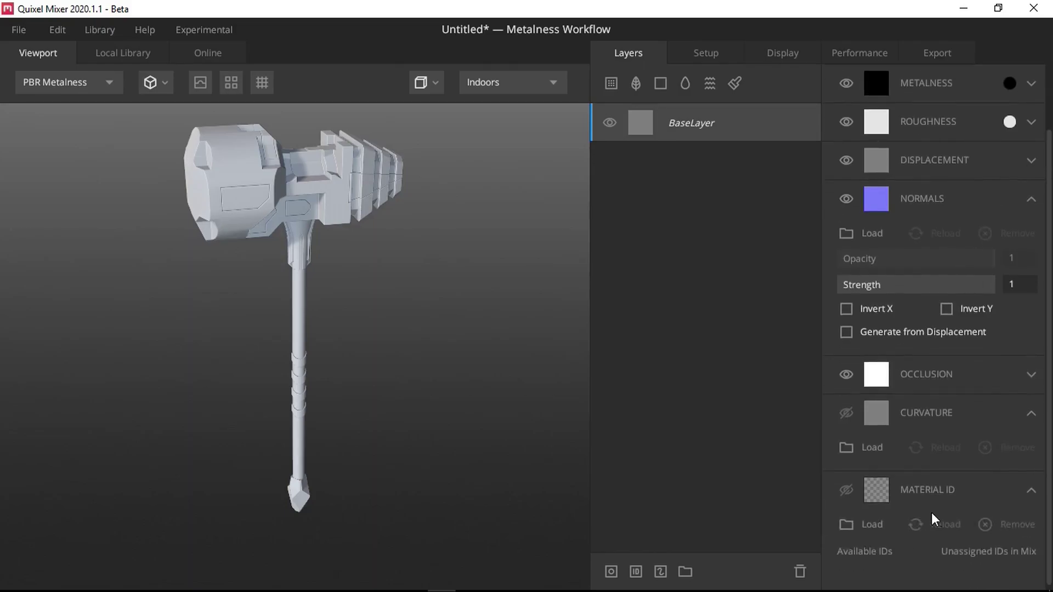
left_click(864, 524)
scroll(502, 148, "down", 1)
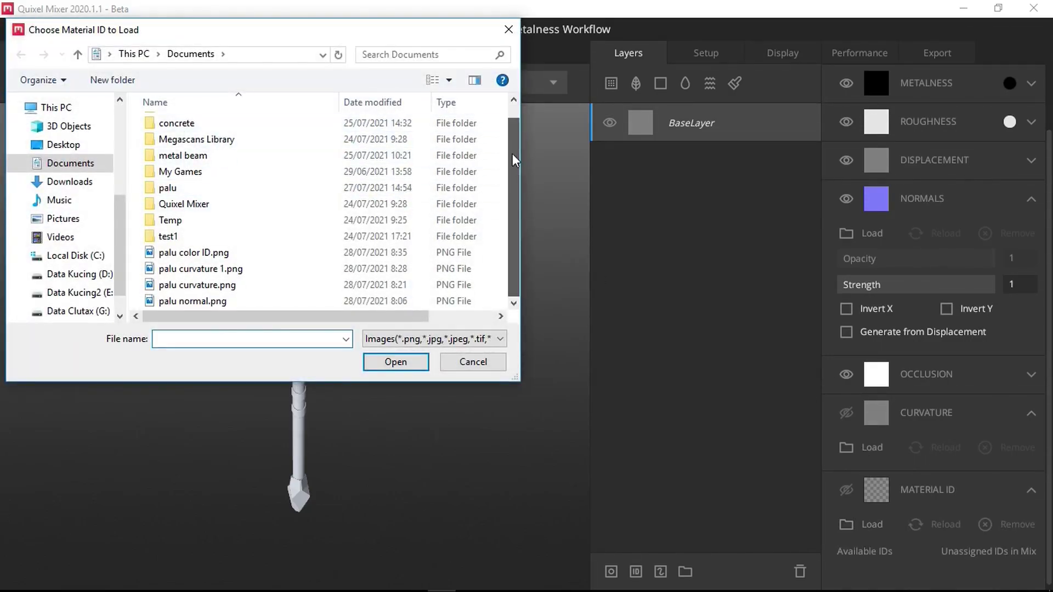
double_click(219, 252)
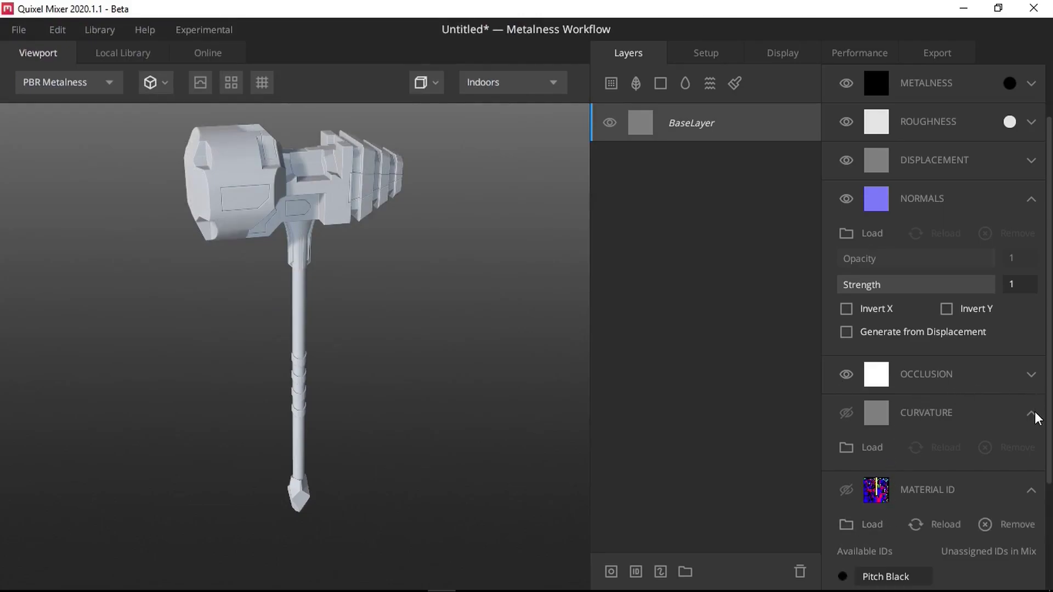
Load palu curvature 1.png as BaseLayer's Curvature map and palu normal.png as its Normals map
left_click(856, 448)
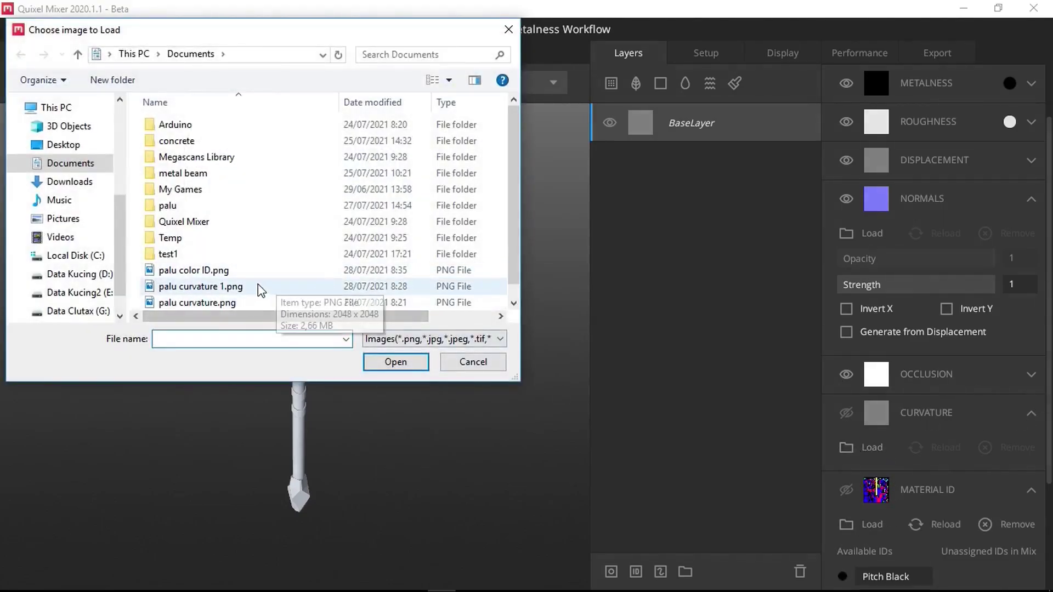
double_click(241, 287)
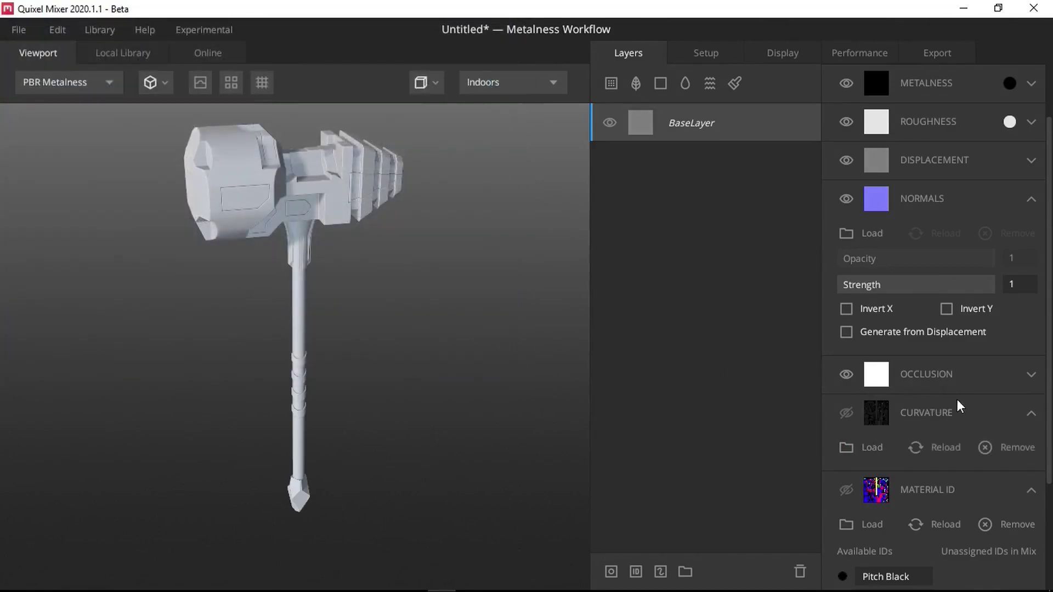
left_click(860, 233)
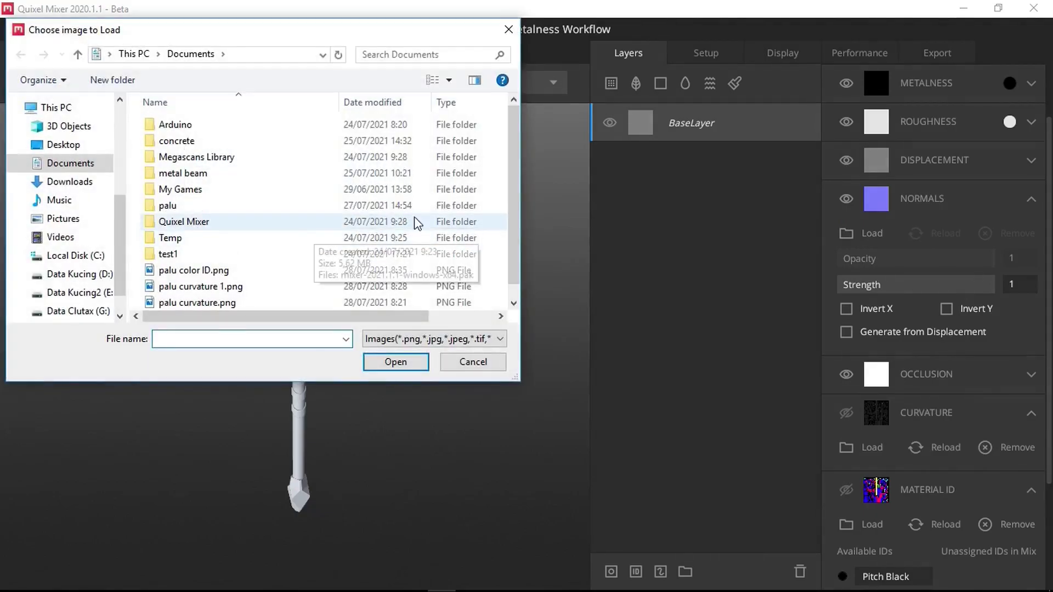
scroll(384, 219, "down", 1)
double_click(259, 301)
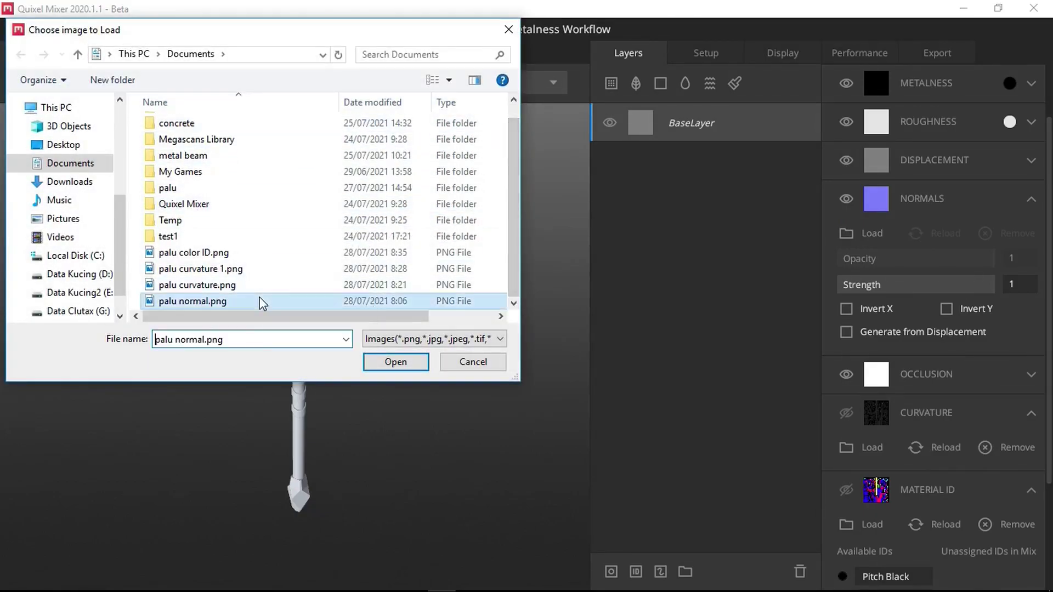
Examine the hammer head's surfaces and edges up close with the normal map applied
middle_click_drag(274, 228, 291, 398)
scroll(290, 399, "up", 5)
left_click_drag(201, 354, 407, 387)
scroll(351, 382, "up", 5)
left_click_drag(230, 377, 303, 378)
left_click_drag(374, 347, 294, 372)
scroll(294, 371, "up", 3)
scroll(296, 372, "down", 3)
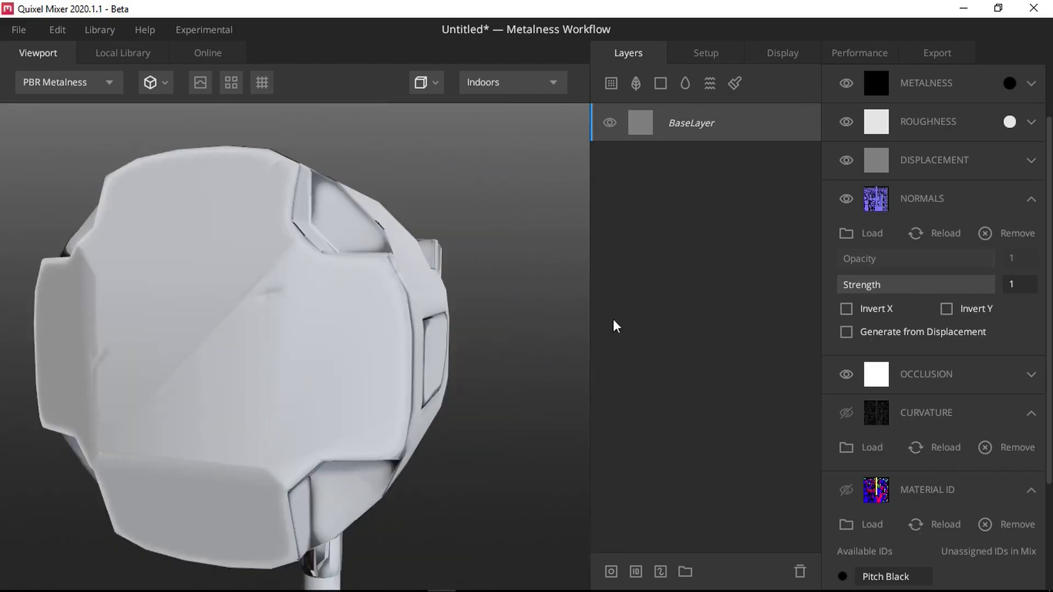
Filter the local library to Smartmaterials across all types and add the green Steel - Ceramic smart material above BaseLayer
left_click(613, 87)
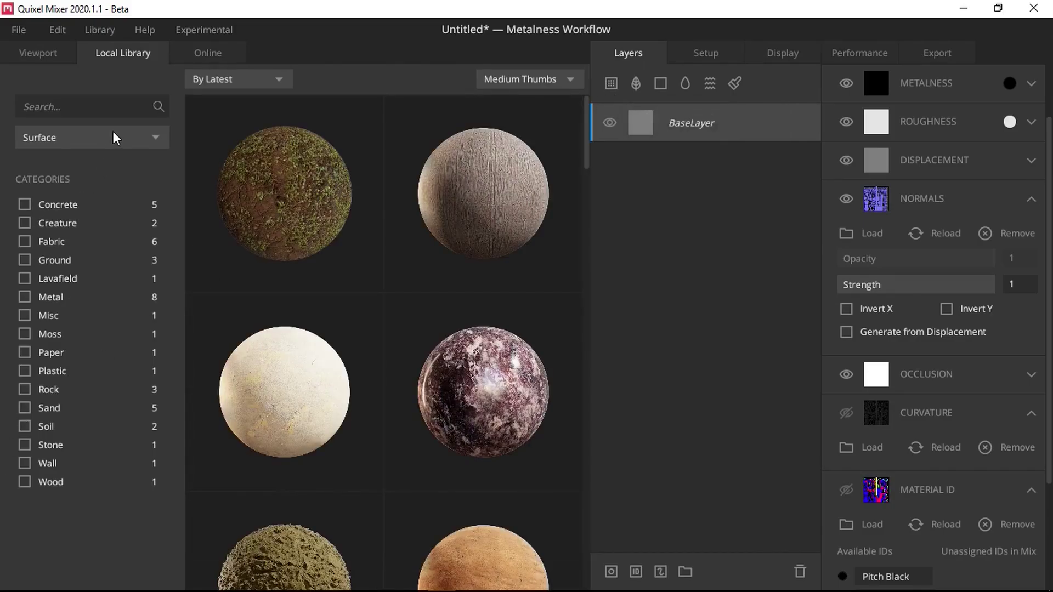
left_click(113, 138)
left_click(77, 162)
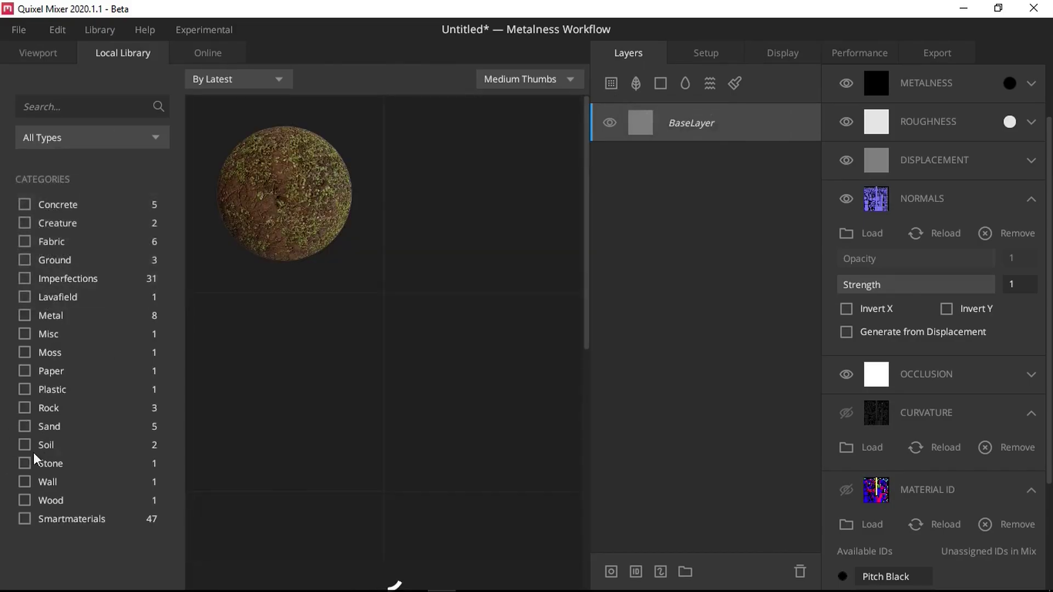
left_click(25, 519)
scroll(464, 330, "down", 3)
scroll(442, 315, "up", 2)
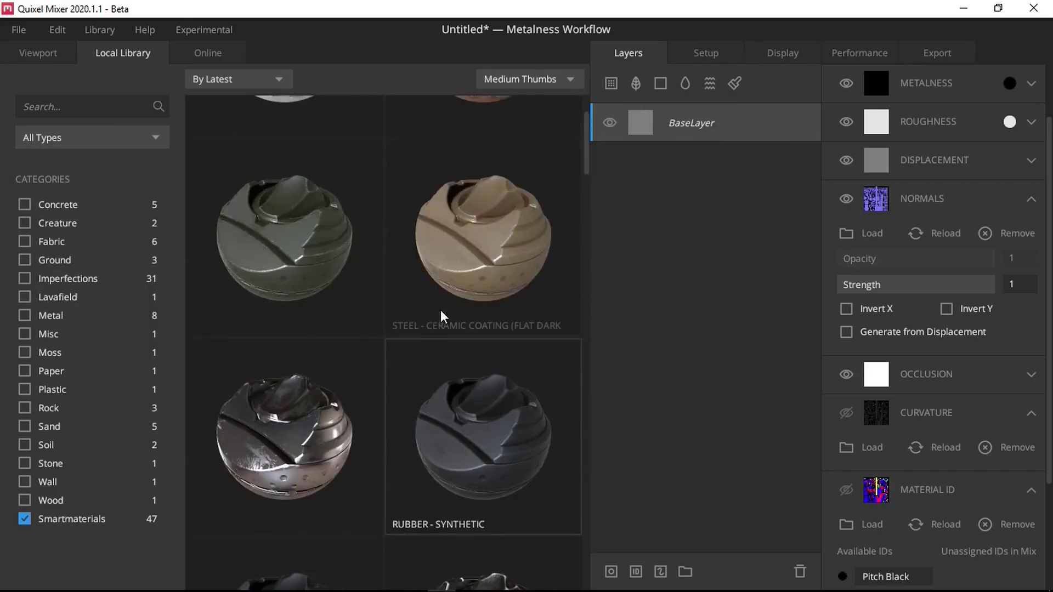
left_click(358, 295)
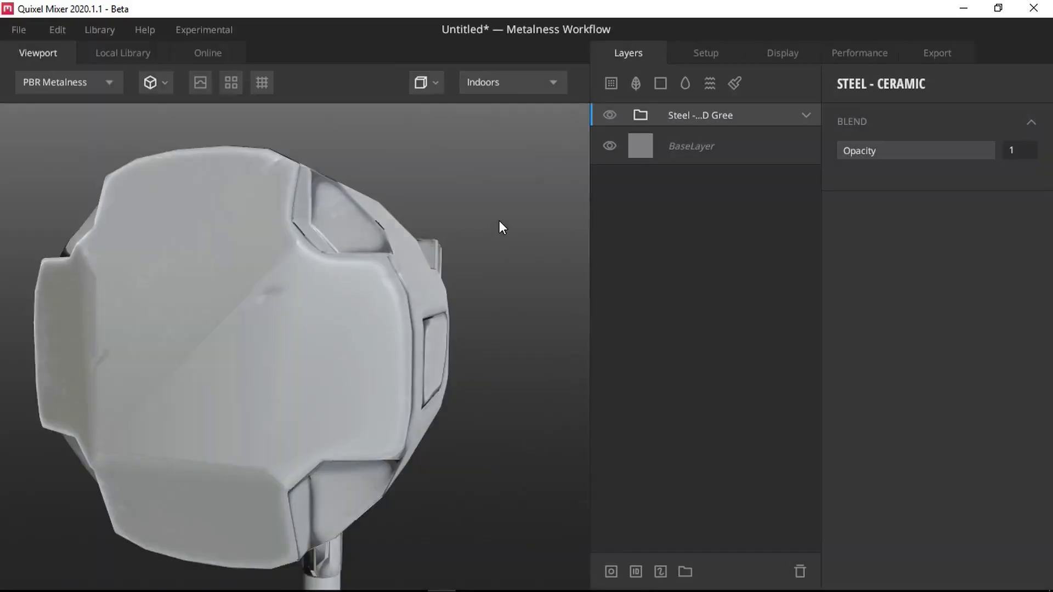
left_click_drag(487, 242, 526, 214)
Add an ID mask to the green Steel - Ceramic group, assign Bright Blue to it, and check the masked hammer head
right_click(695, 106)
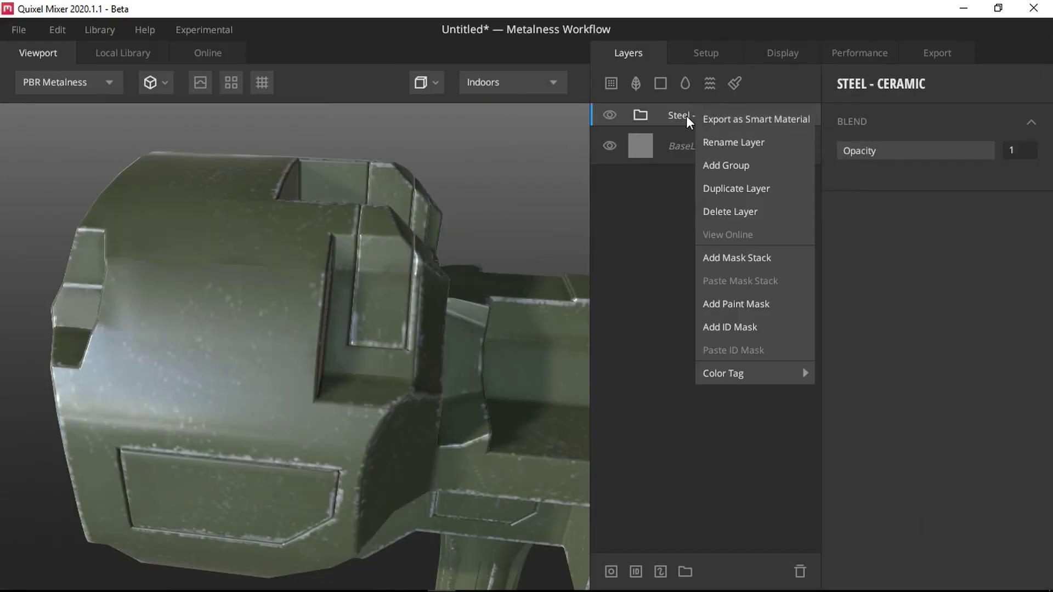
left_click(741, 332)
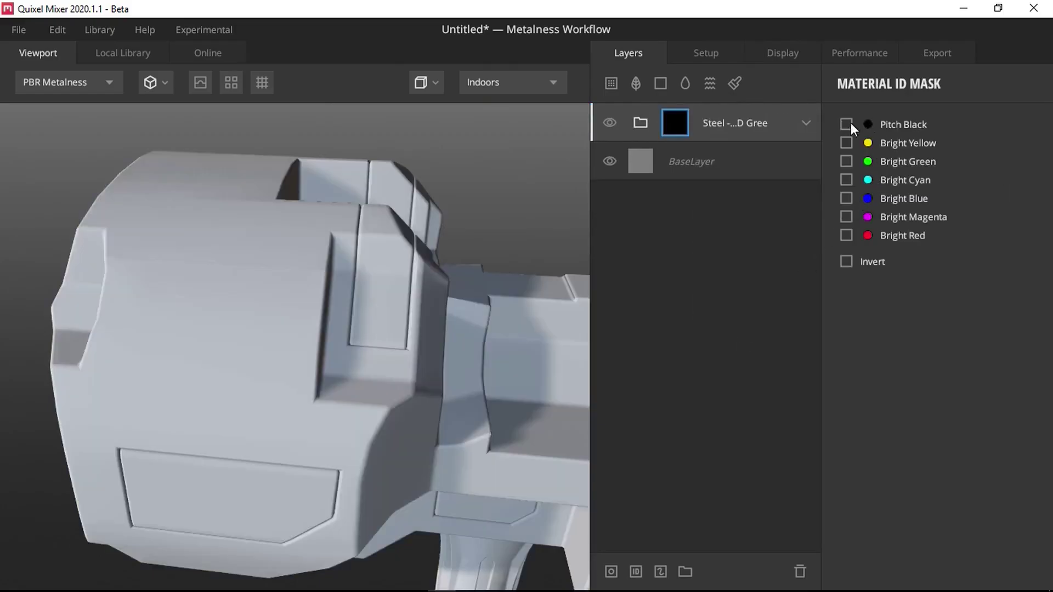
left_click(849, 197)
scroll(329, 310, "down", 10)
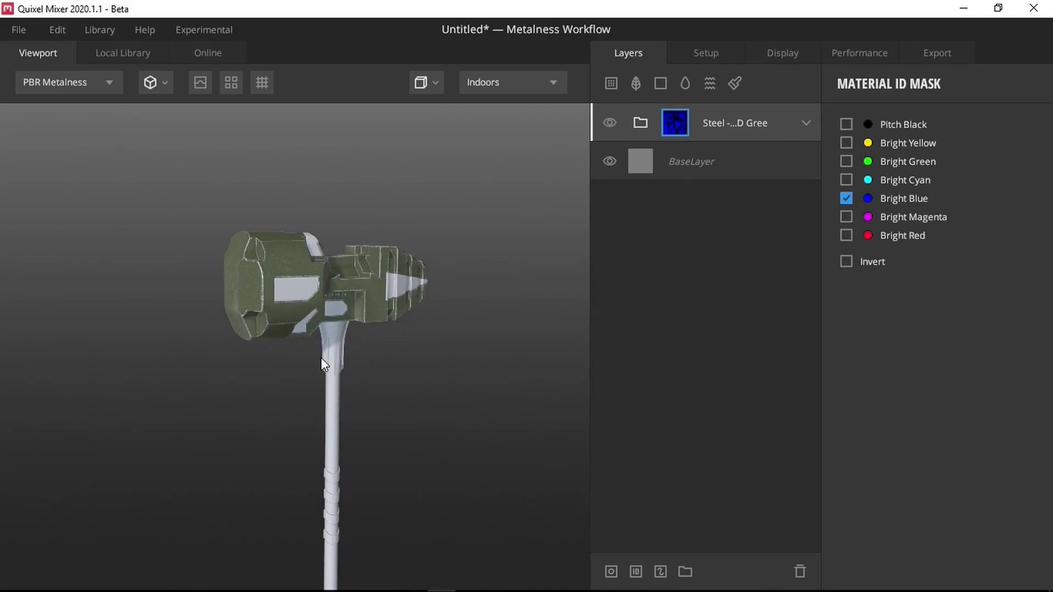
left_click_drag(285, 355, 214, 423)
scroll(220, 414, "up", 5)
scroll(232, 364, "down", 4)
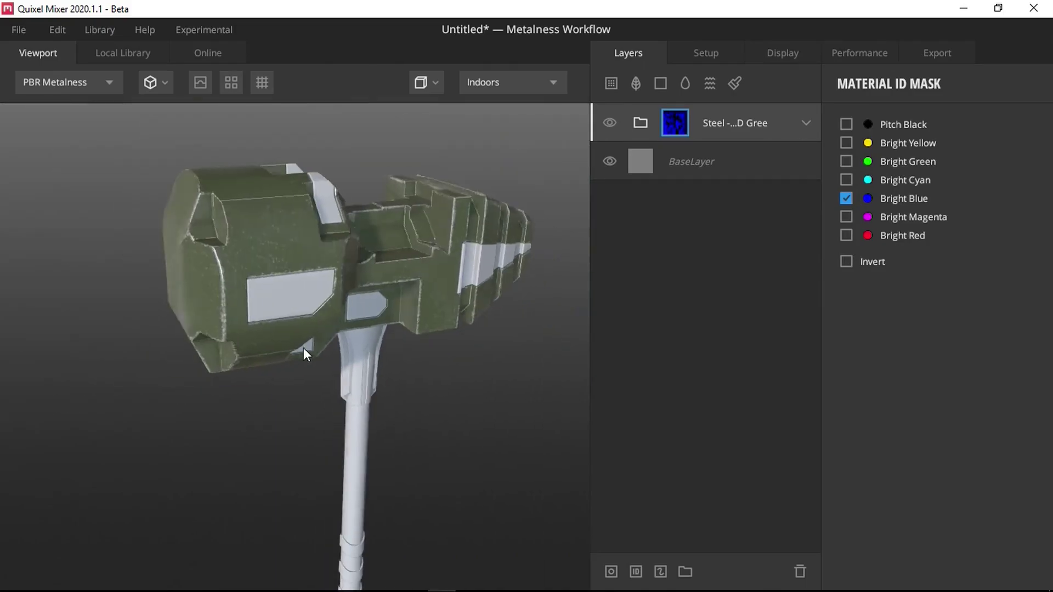